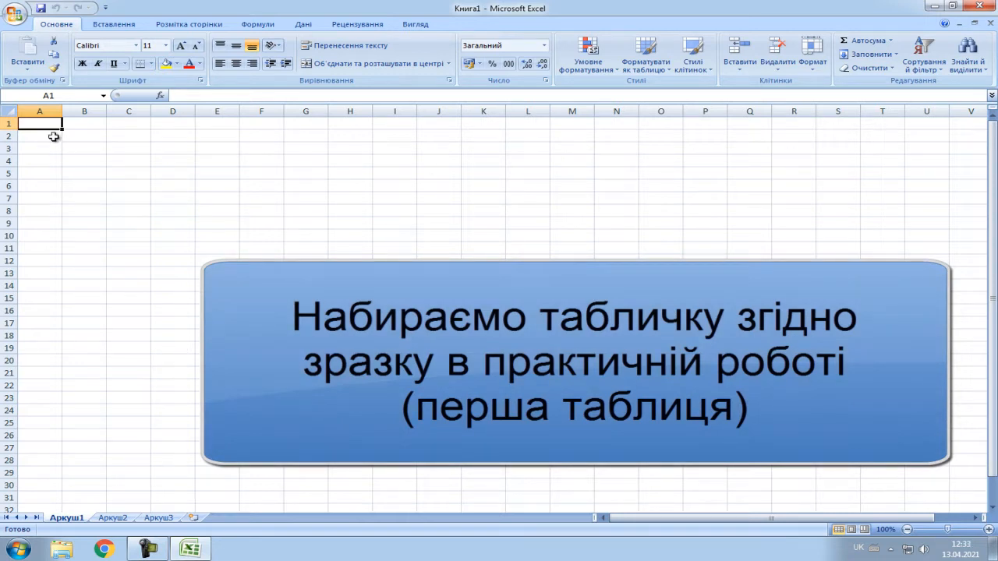
Step: Enter the title "Результати участі України в літніх Олімпійських іграх" in cell A1 and make row 1 taller
text(Ре)
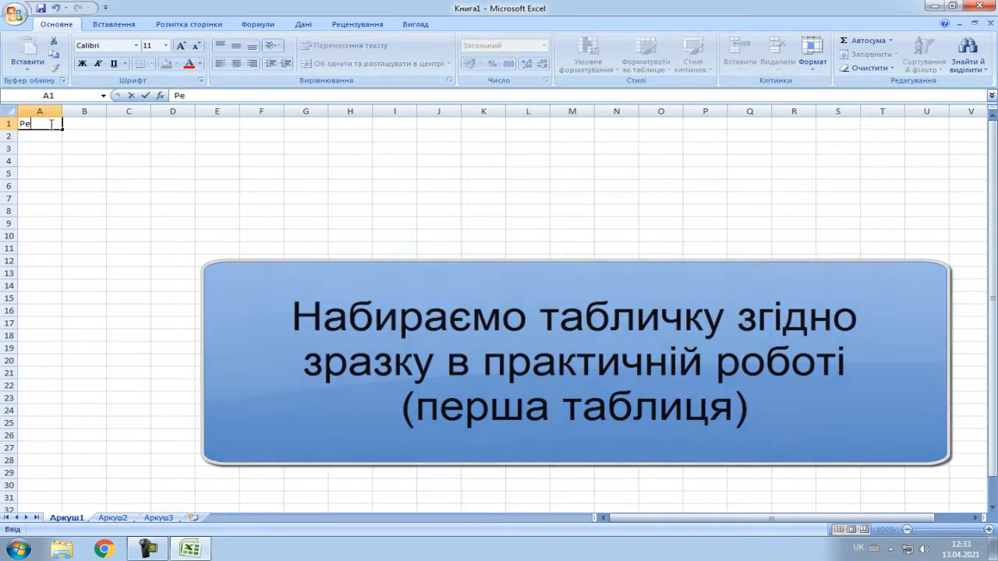
text(зультати у)
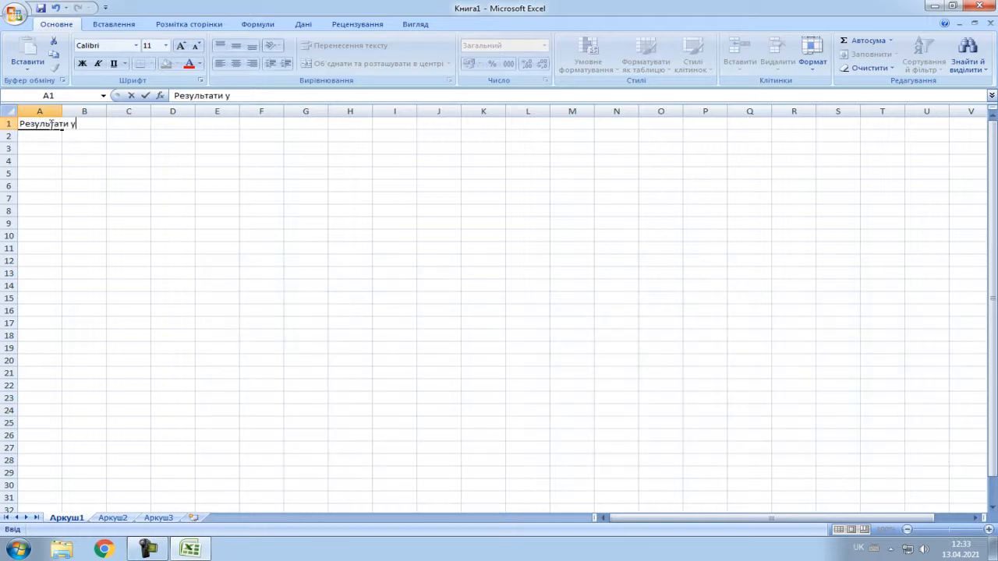
text(часті України в літніх)
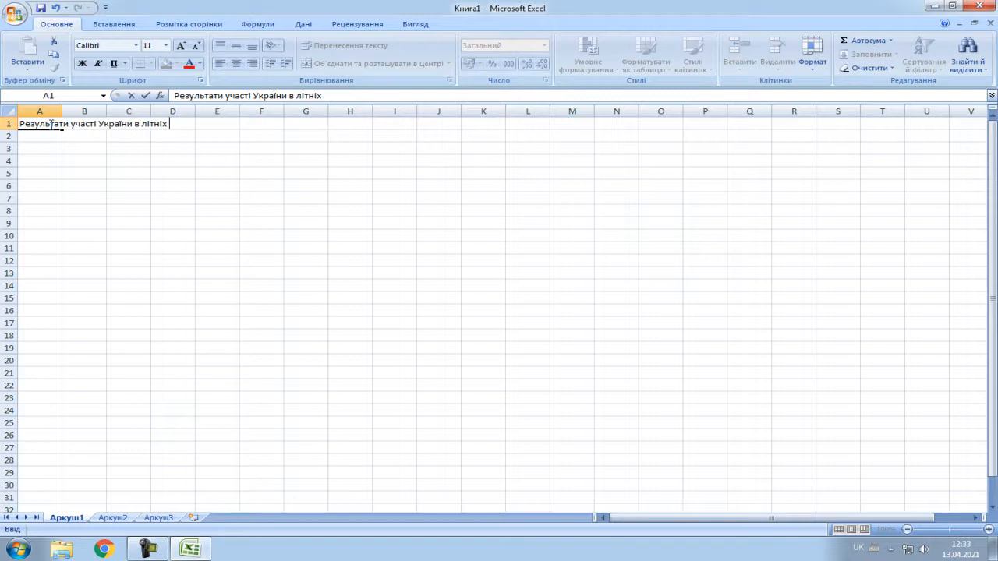
text( Олд)
key(BackSpace)
text(імпійськихі)
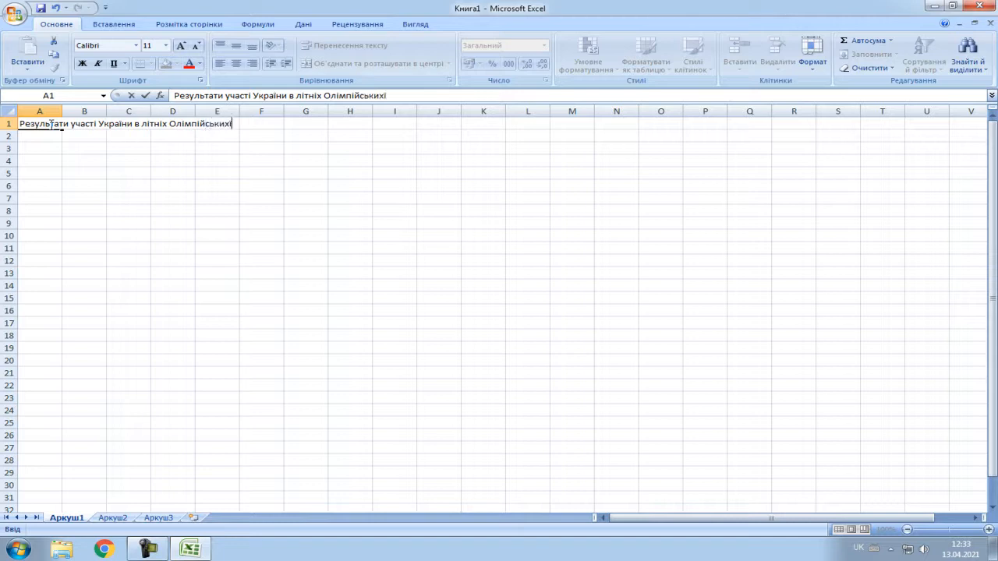
key(BackSpace)
text( іграх)
key(Return)
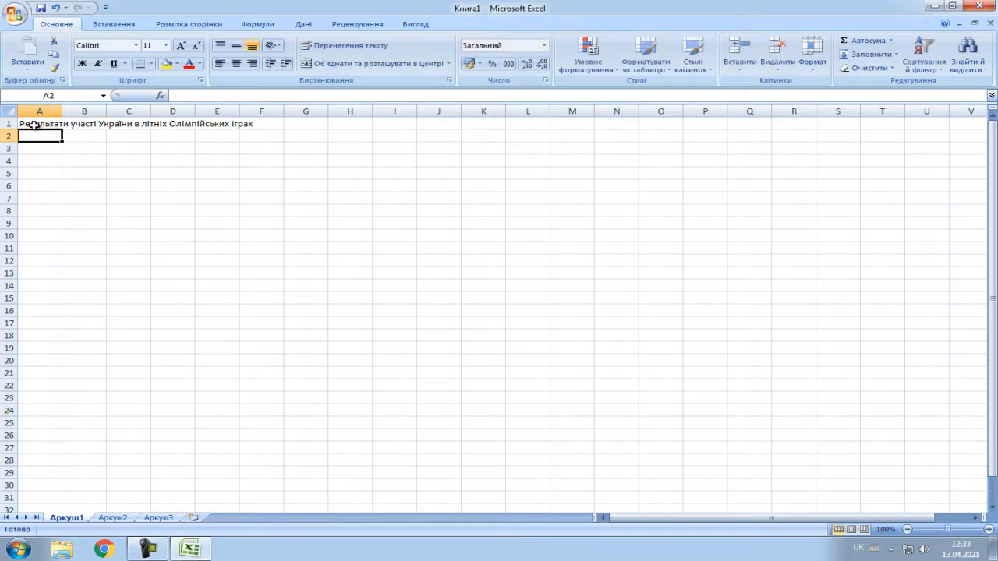
drag(9, 129, 9, 135)
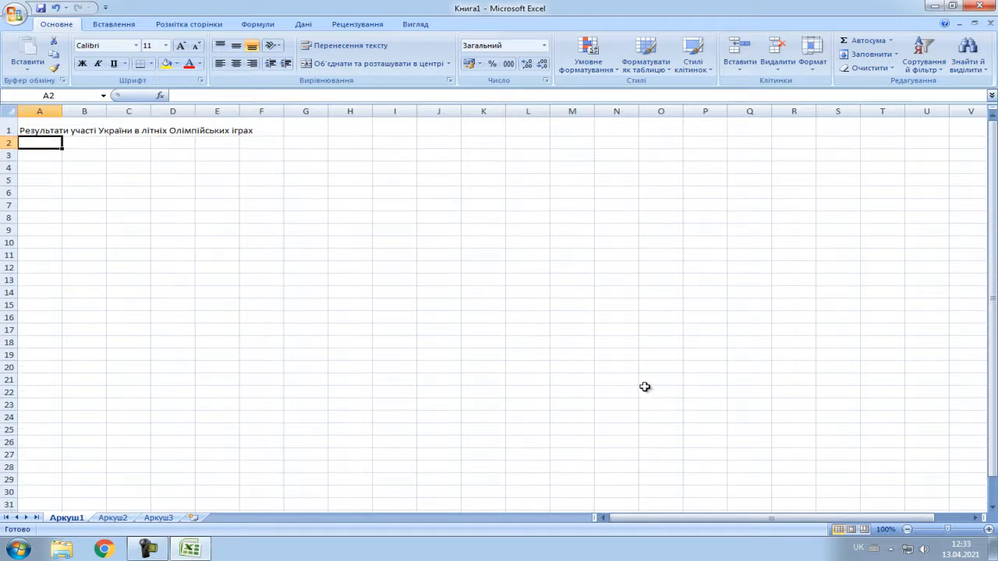
Step: Enter the column header "Ігри" in cell A3
click(988, 530)
click(989, 530)
click(988, 531)
click(988, 530)
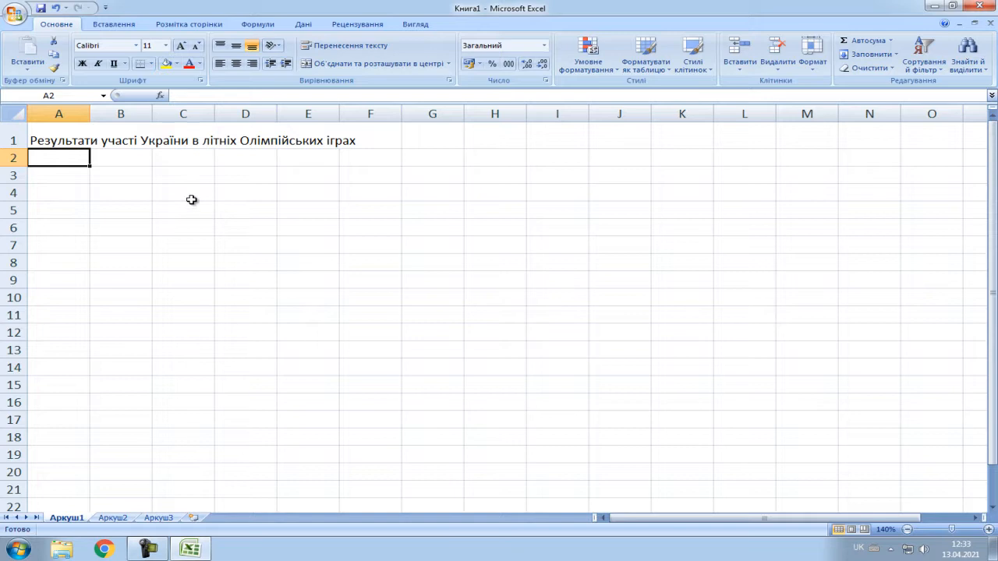
click(40, 179)
text(Ві)
key(BackSpace)
text(Ігри)
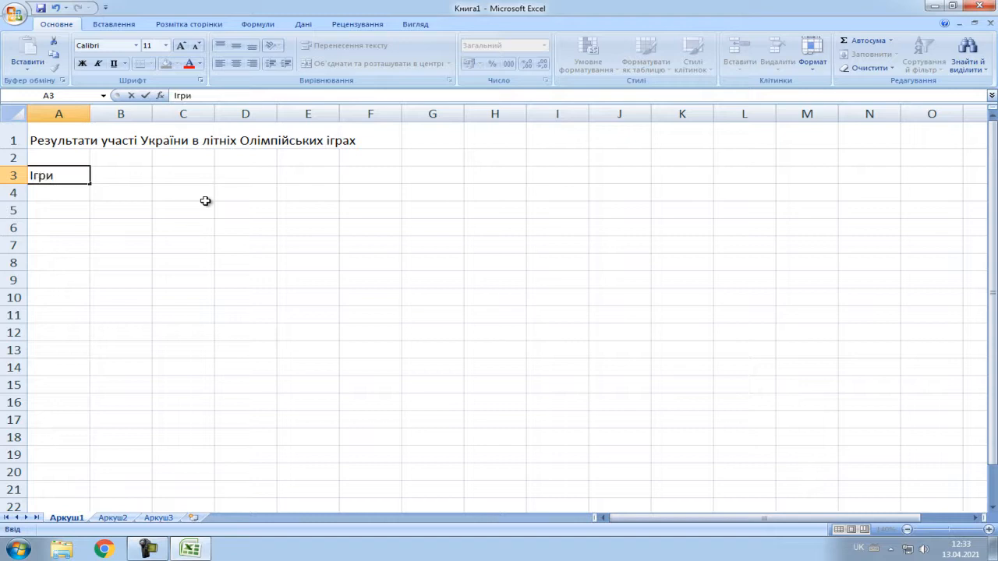
key(Tab)
Step: Enter the column header "Олімпіців" in cell B3
text(Олімпі)
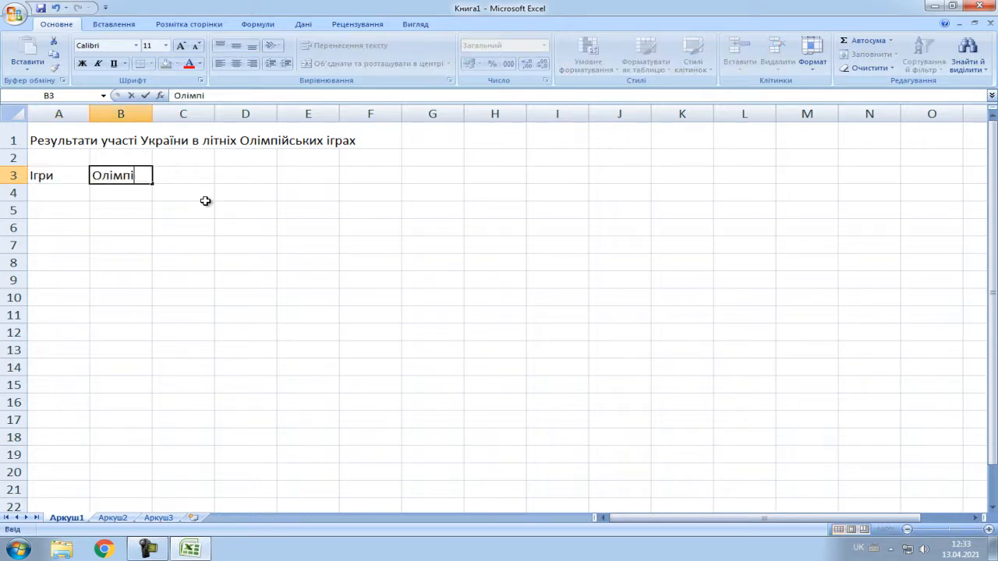
text(ййфв)
key(BackSpace)
key(BackSpace)
key(BackSpace)
key(BackSpace)
text(ціф)
key(BackSpace)
text(в)
key(Tab)
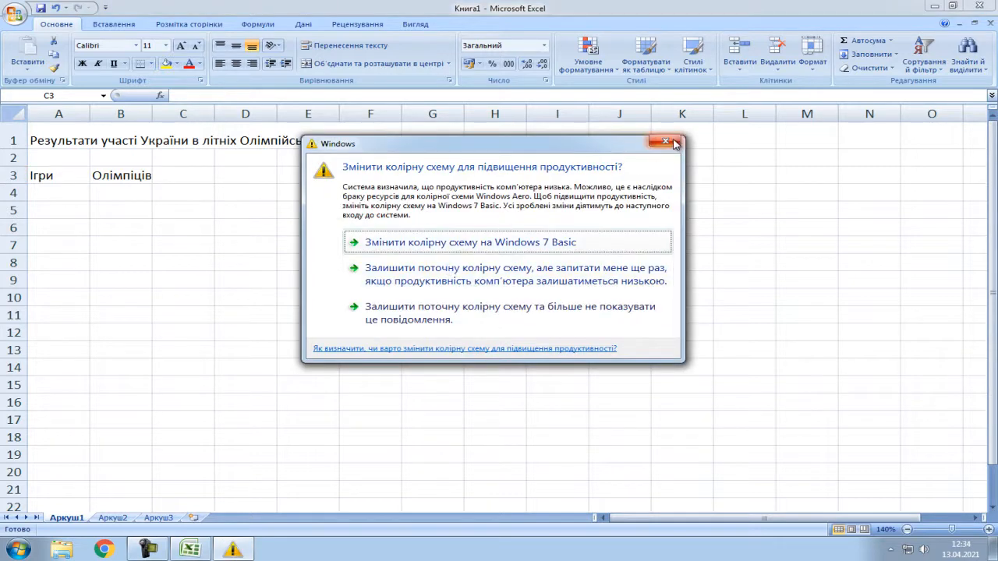
Step: Dismiss the Windows colour-scheme notice and widen column B to fit its header with room to spare
click(466, 320)
drag(152, 114, 185, 114)
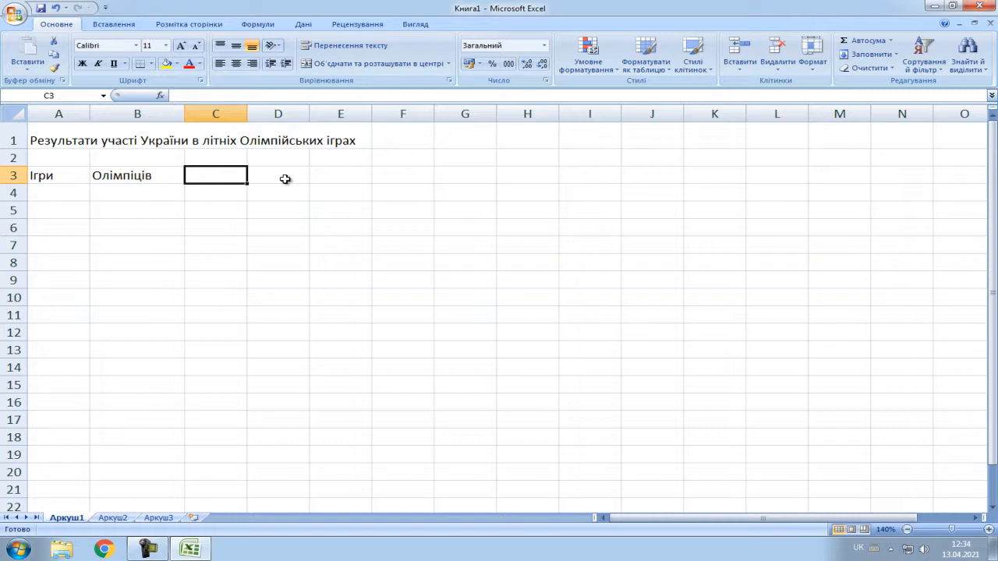
Step: Enter the medal headers "Золото", "Срібло" and "Бронза" in cells C3 to E3
text(Золото)
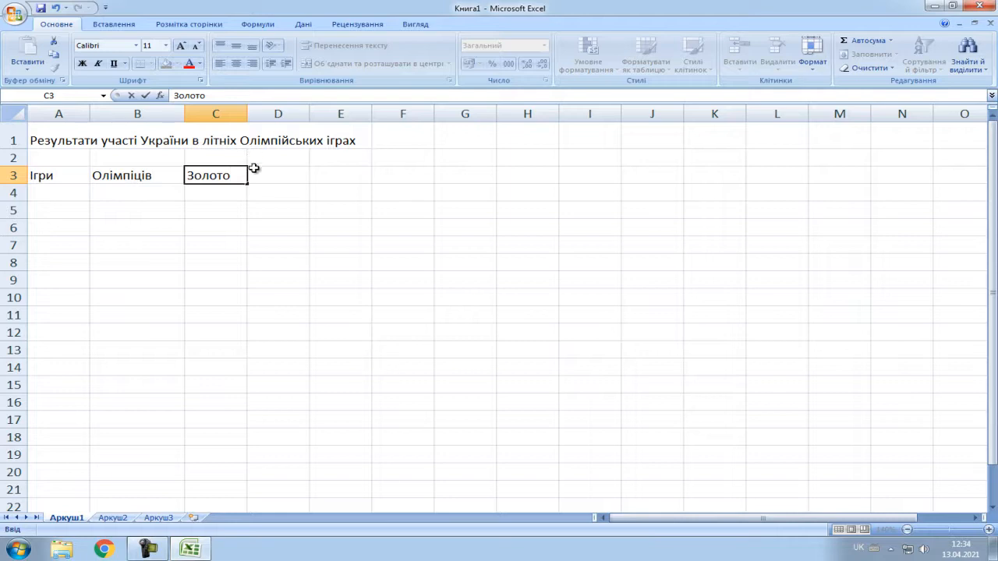
click(297, 178)
text(Срібло)
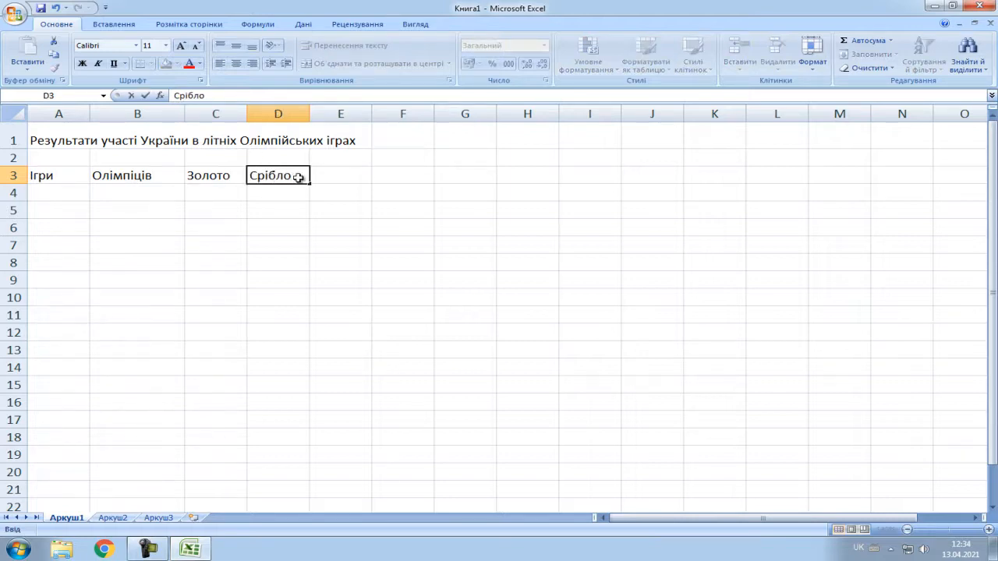
key(Tab)
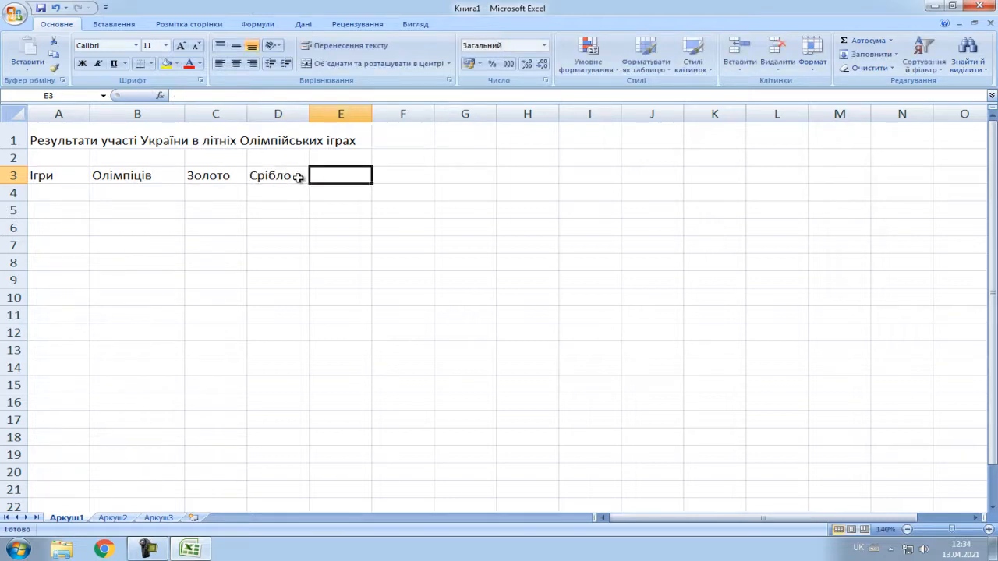
text(Бр)
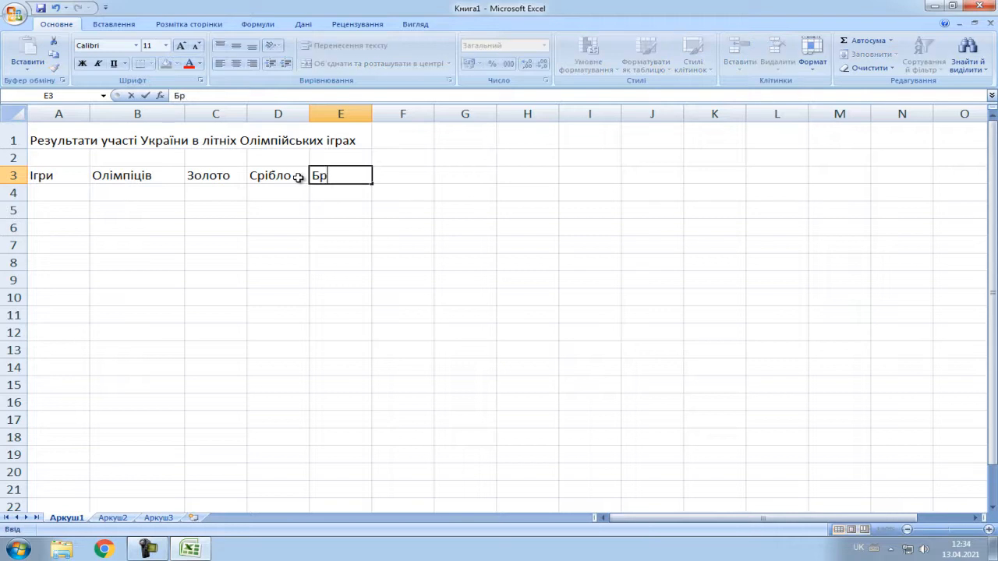
text(онза)
key(Tab)
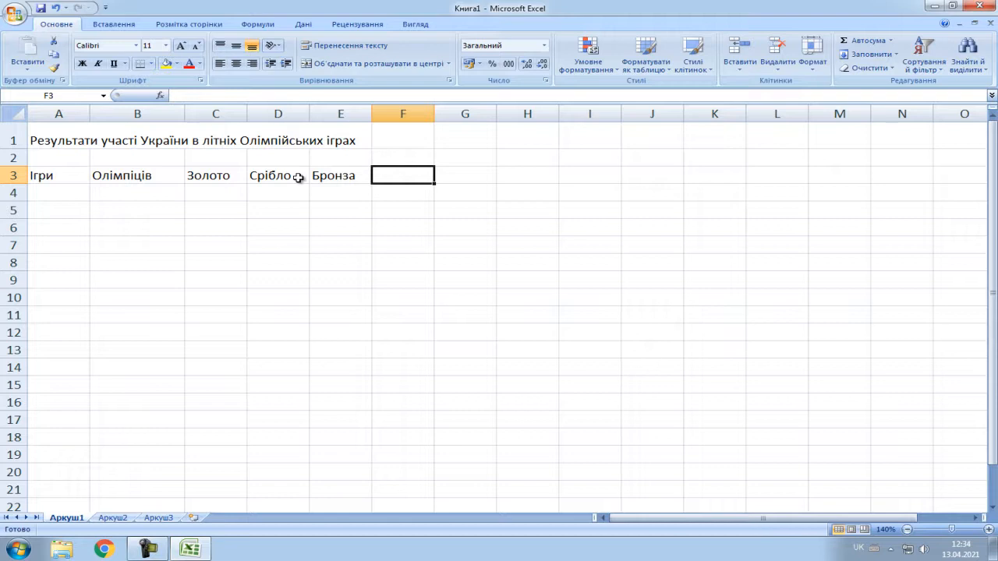
Step: Enter the headers "Усього медалей" in F3 and "Відсоток успішності" in G3, and widen columns F and G to fit
text(Усього медалей)
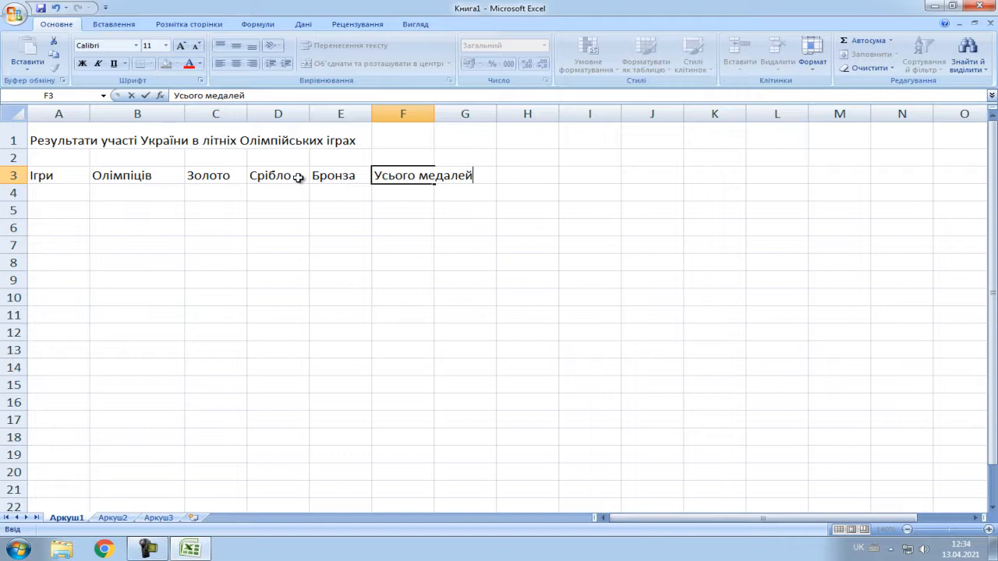
key(Tab)
text(В)
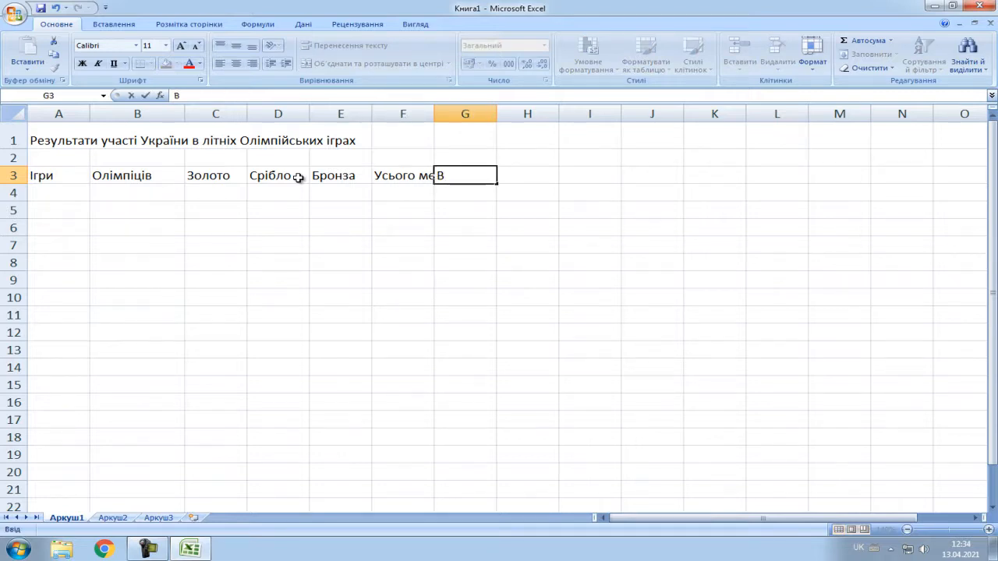
text(ідсоток)
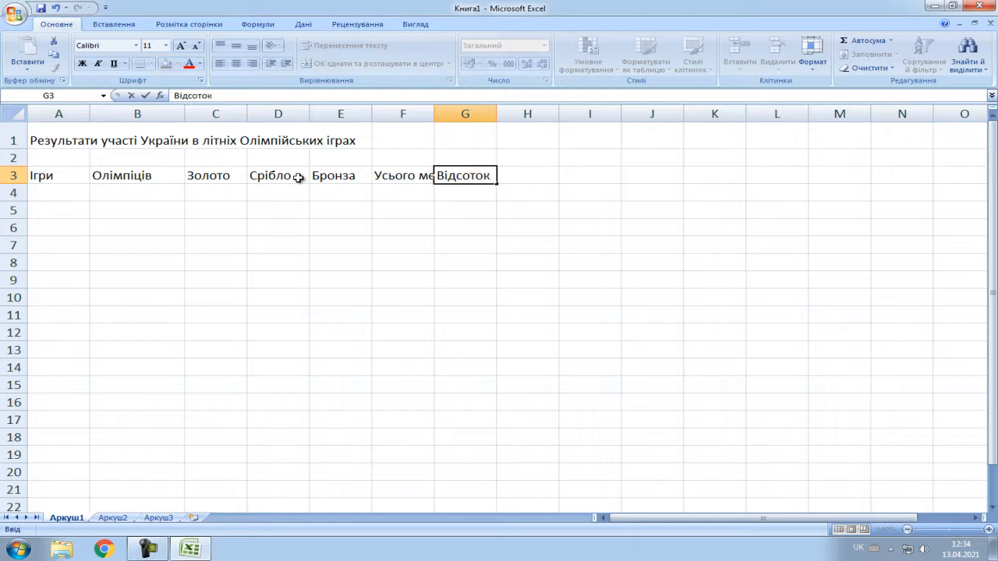
text( успішності)
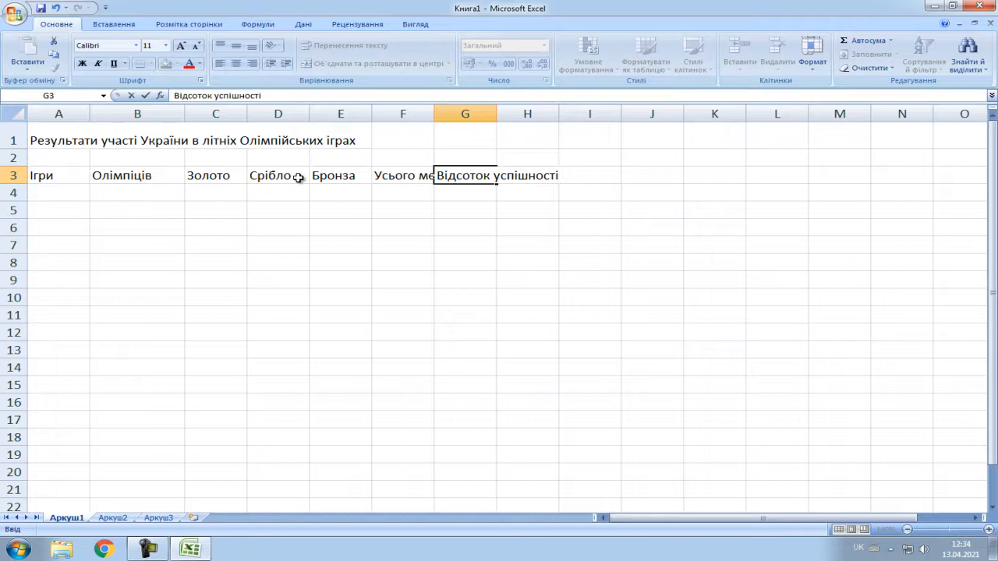
click(448, 281)
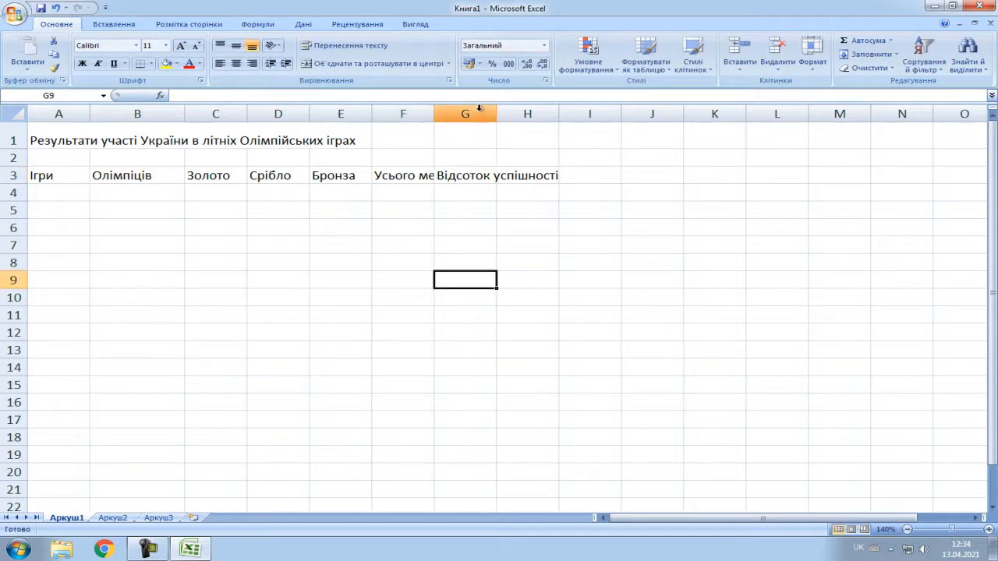
drag(437, 114, 484, 114)
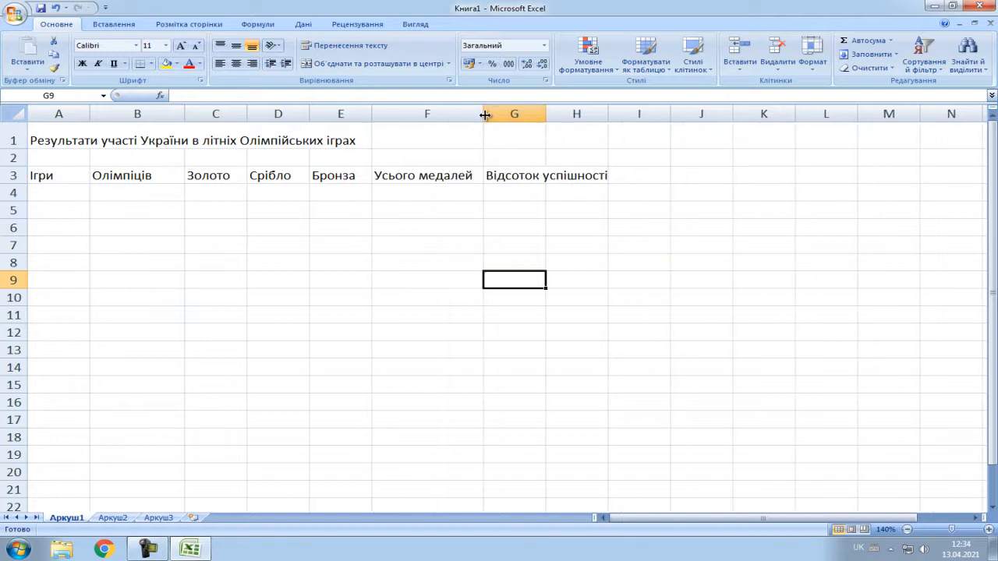
drag(548, 114, 624, 112)
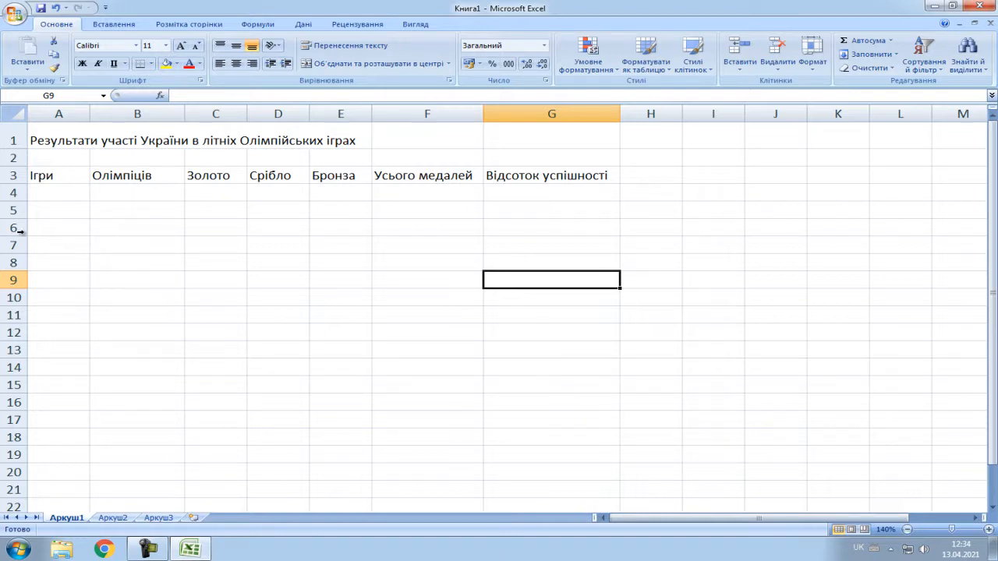
Step: Enter the first two row labels, "1996 рік" in A4 and "2000 рік" in A5
click(58, 195)
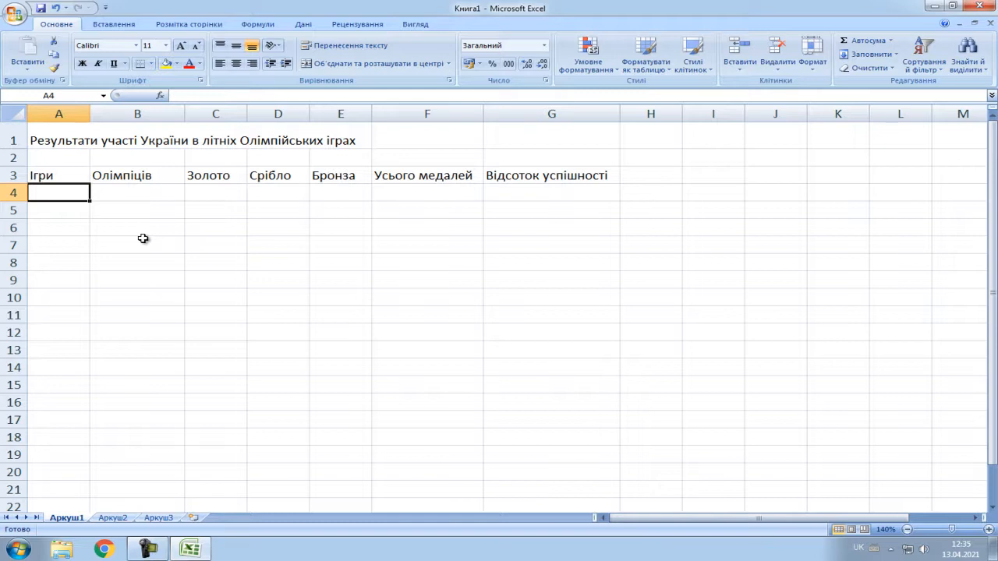
text(199)
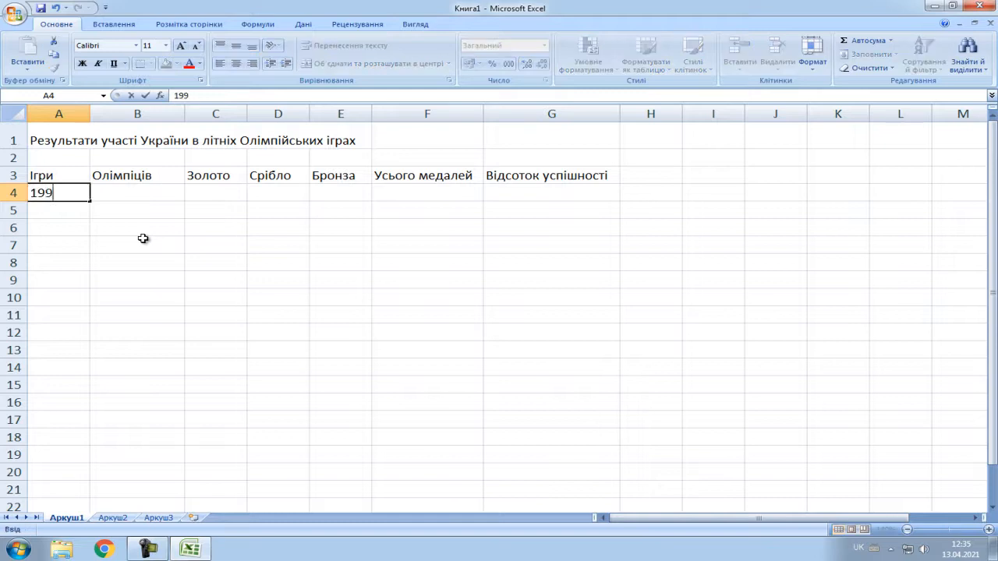
text(6 рік)
key(Return)
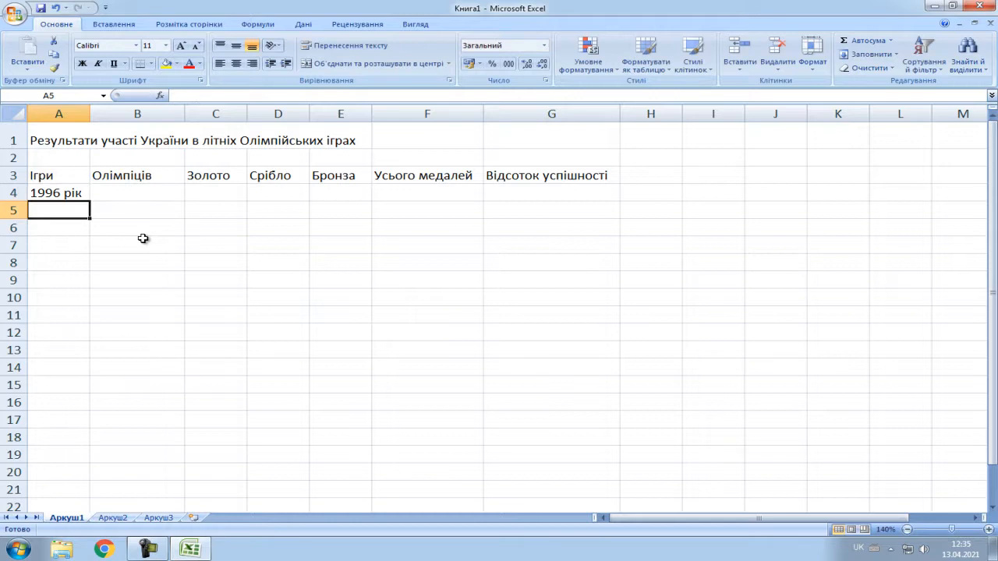
text(2)
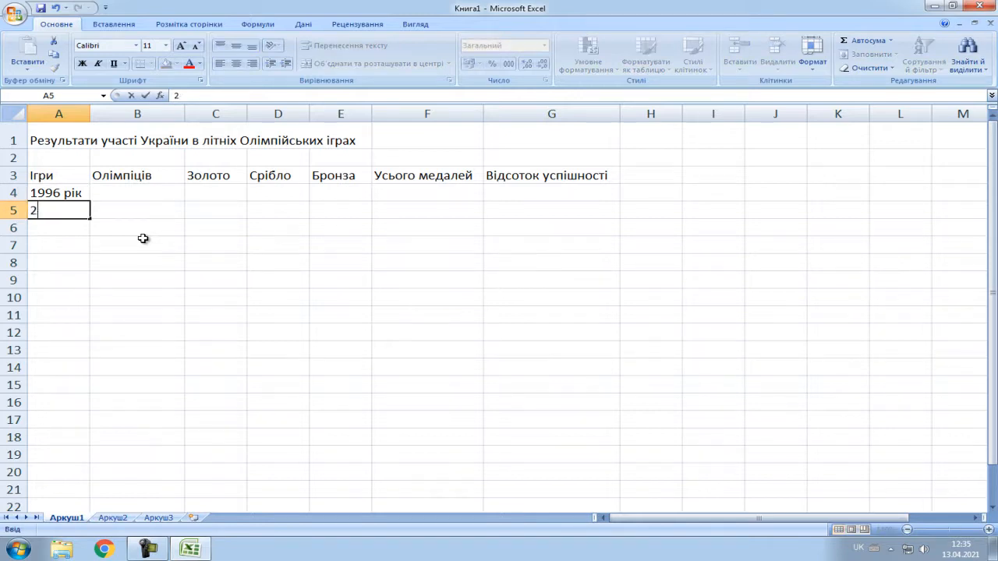
text(000 рік)
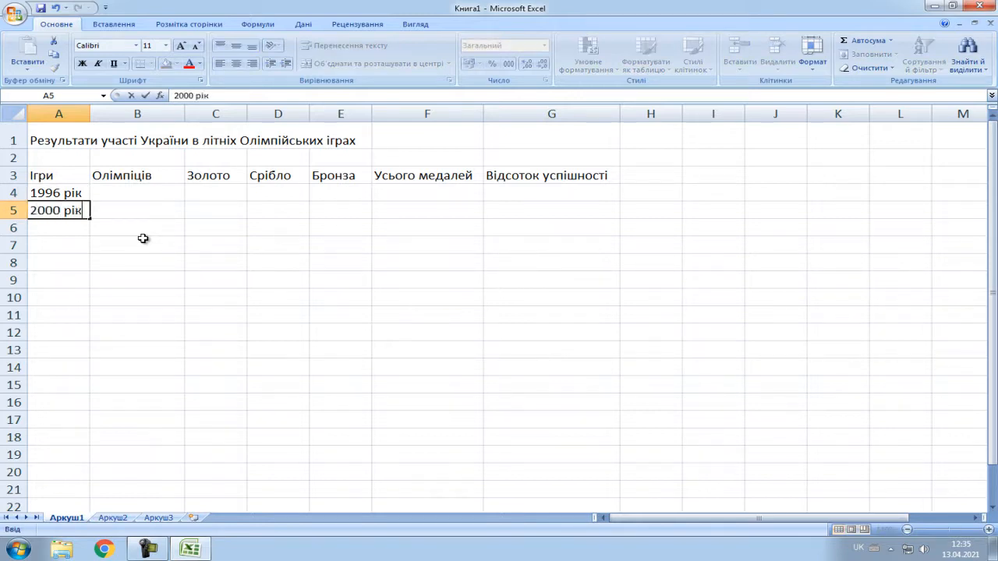
key(Return)
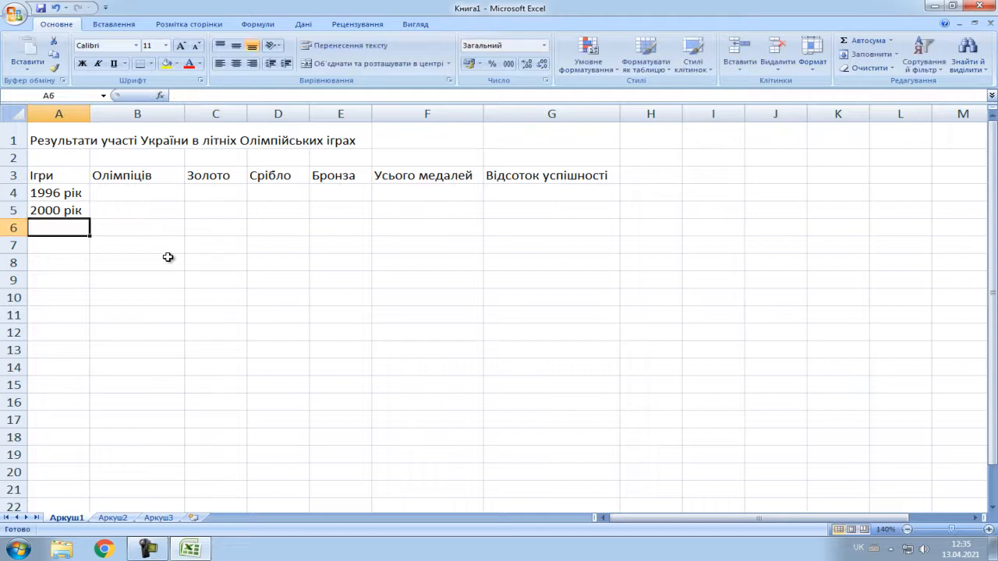
Step: Extend the year series from A4:A5 down to "2016 рік" in A9 and enter "Усього" in A10
click(64, 193)
drag(64, 193, 85, 284)
click(69, 300)
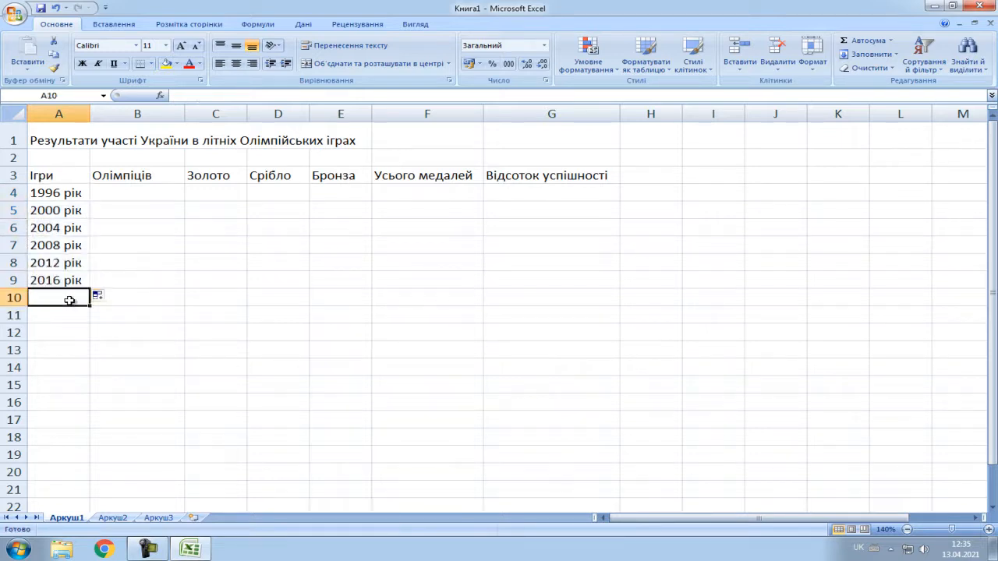
text(Усього)
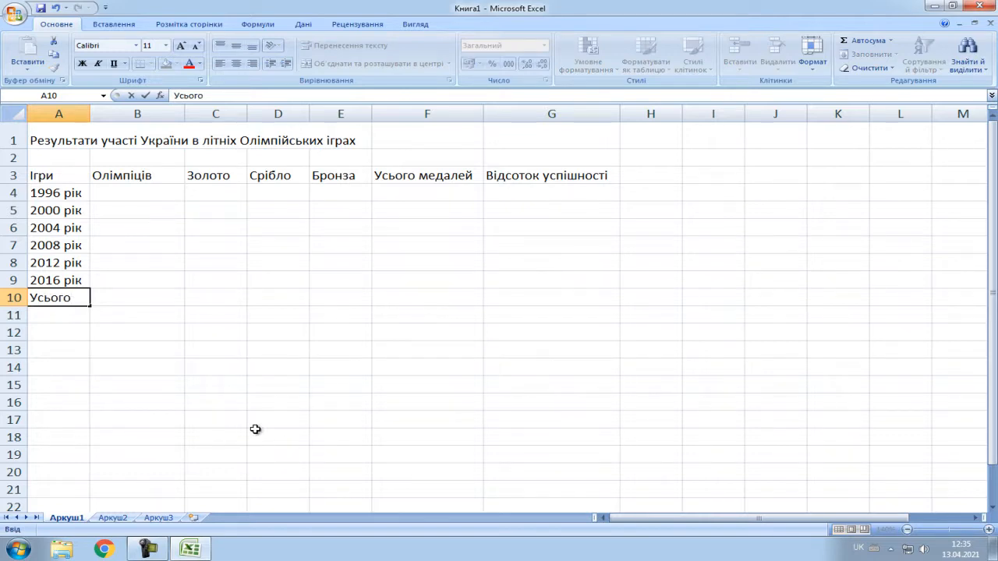
Step: Right-align the table's data range B4:G10
click(140, 188)
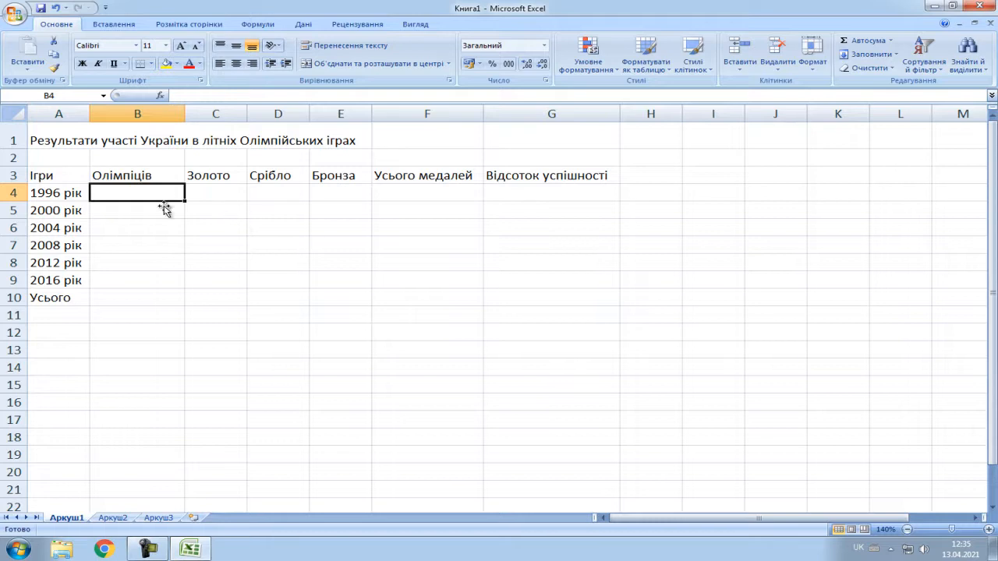
drag(165, 194, 572, 306)
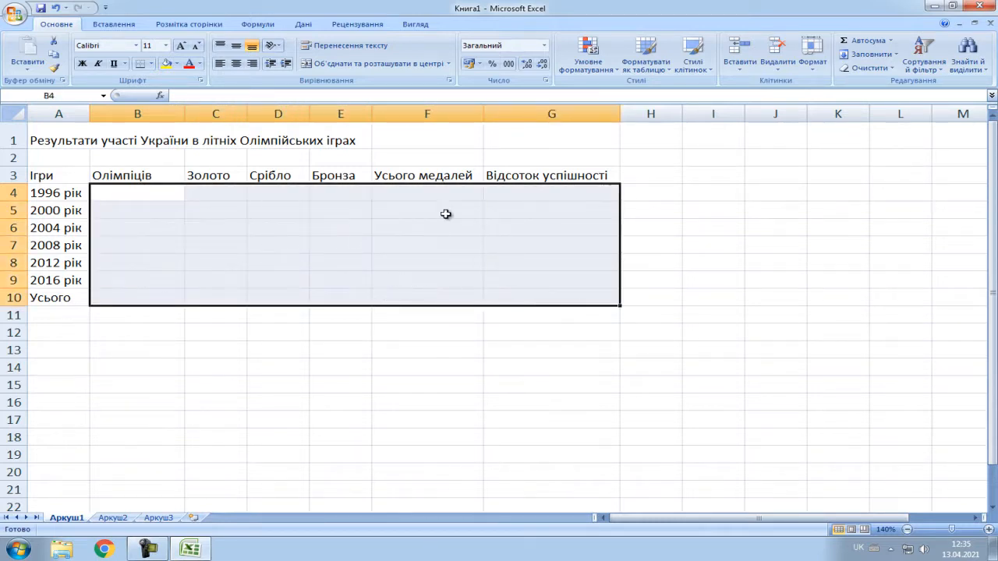
click(252, 63)
Step: Enter the athlete numbers 231, 230, 239 and 243 for 1996–2008 in cells B4 to B7
click(154, 198)
text(231)
key(Return)
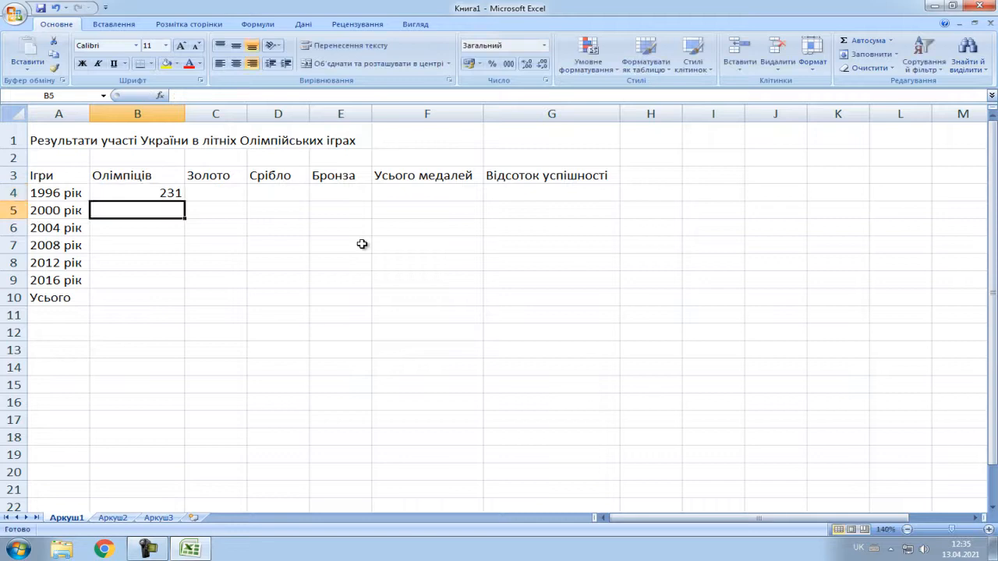
text(230)
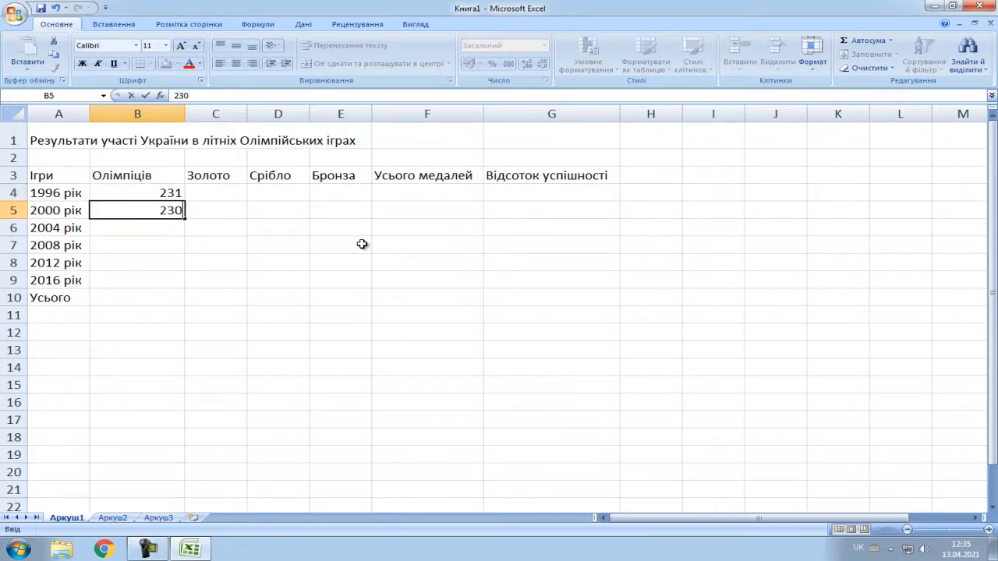
key(Return)
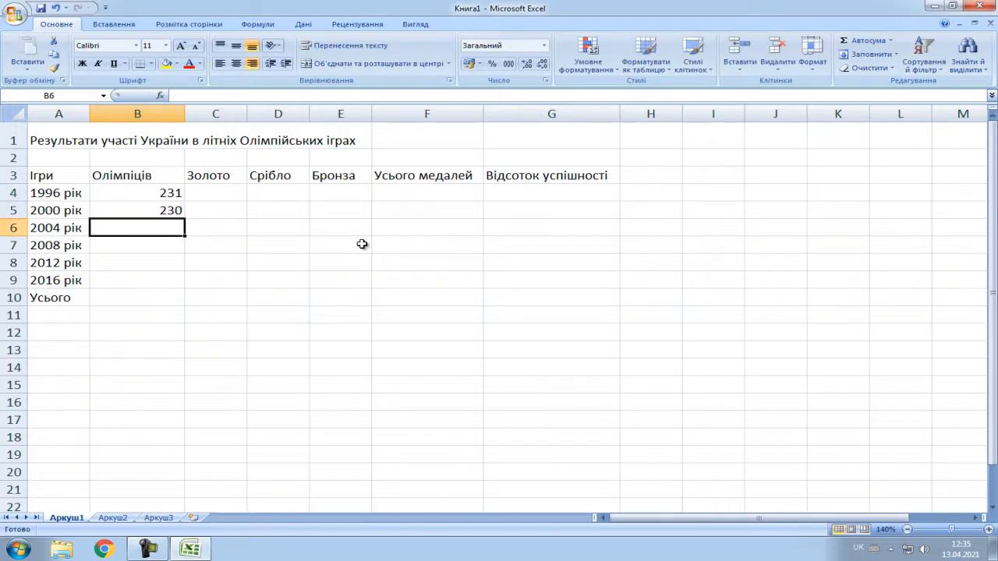
text(239)
key(Return)
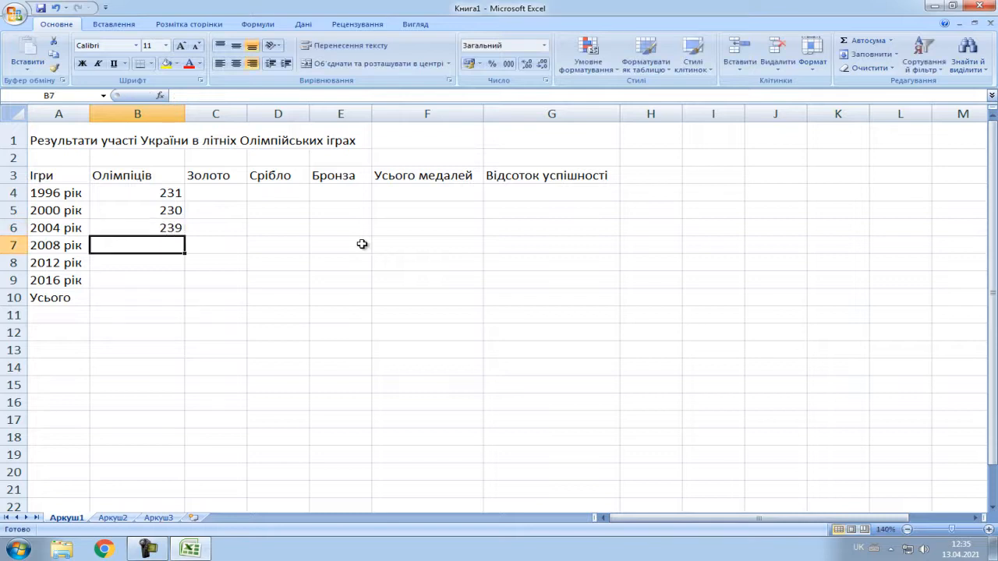
text(243)
key(Return)
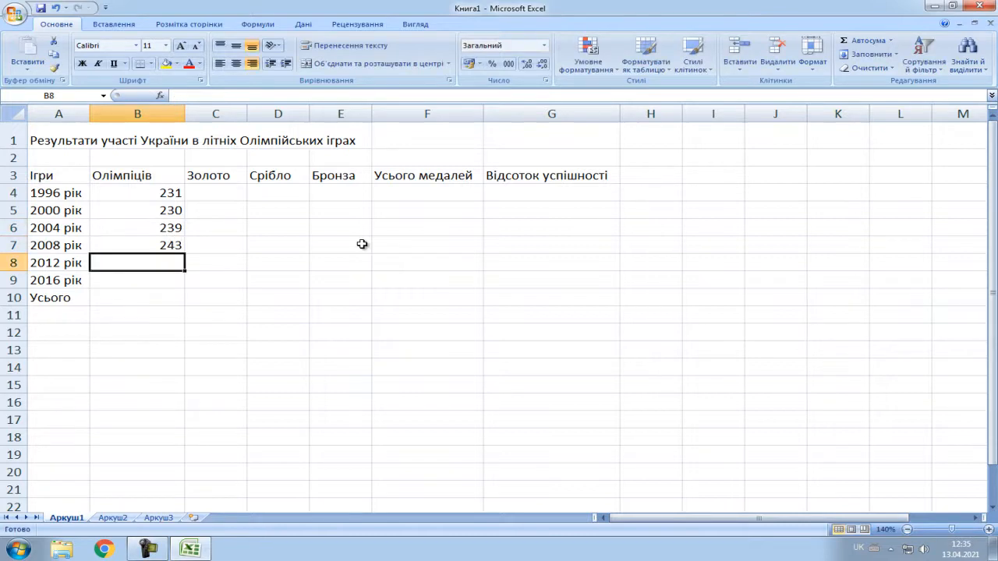
Step: Enter the athlete numbers 238 in B8 and 205 in B9, and the total 1386 in B10
text(239)
key(BackSpace)
text(8)
key(Return)
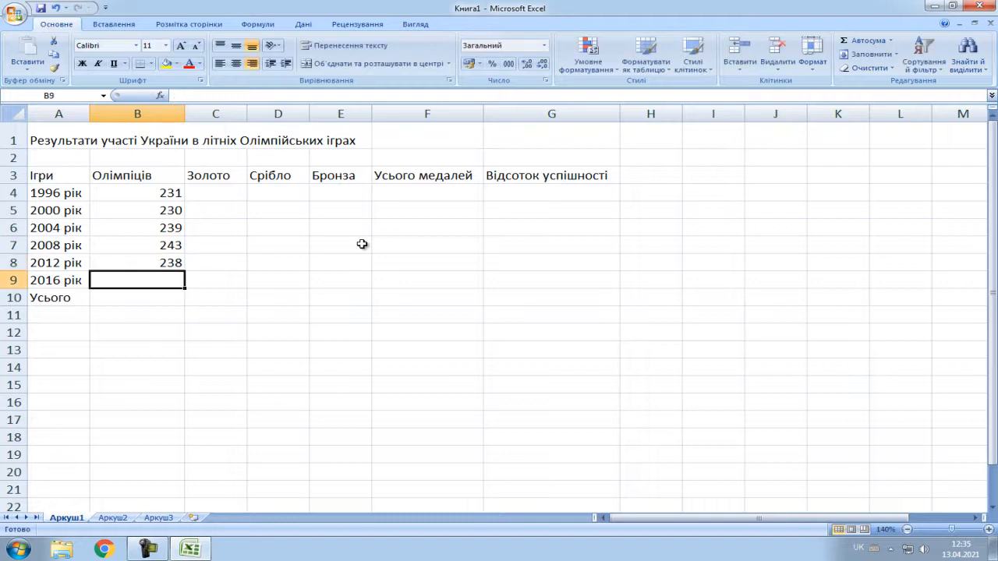
text(205)
key(Return)
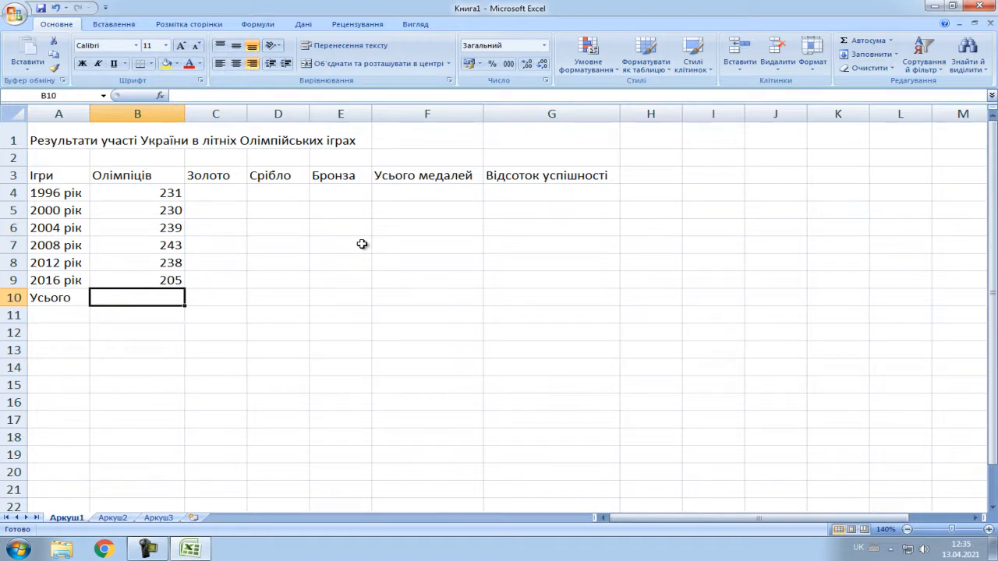
text(1386)
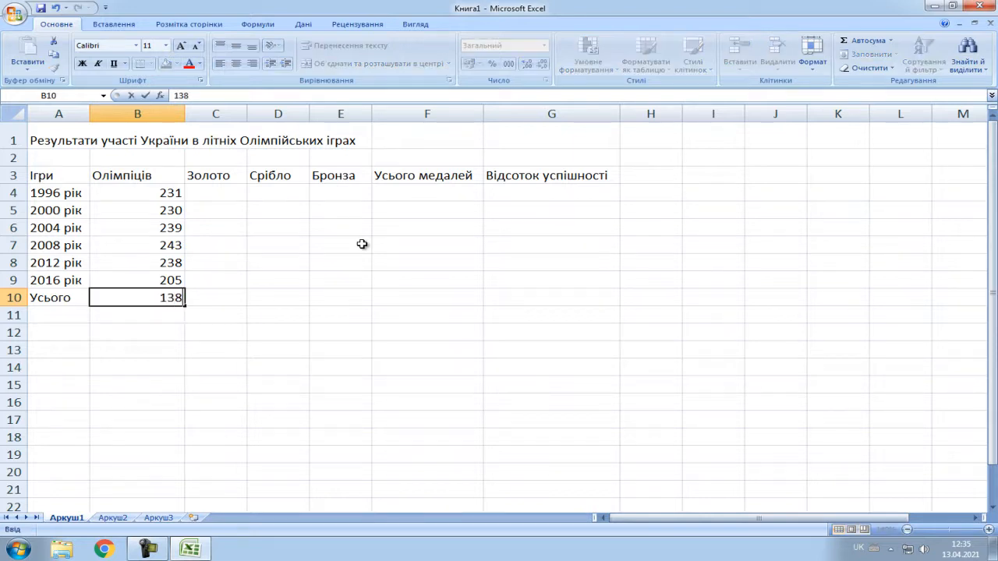
key(Return)
Step: Enter the gold medal counts 9, 3, 8 and 7 for 1996–2008 in cells C4 to C7
key(Right)
key(Up)
key(Up)
key(Up)
key(Up)
key(Up)
key(Up)
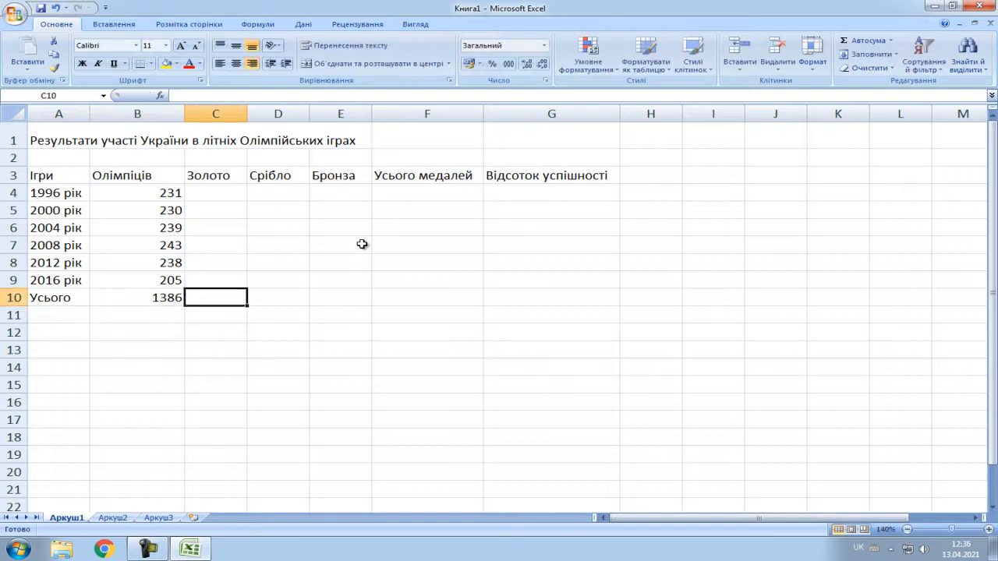
key(Up)
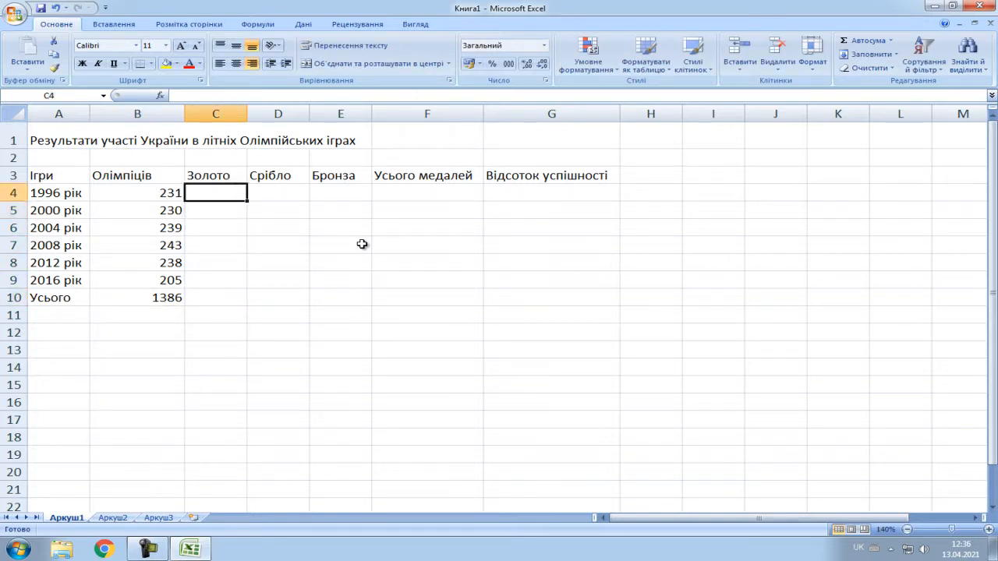
text(9)
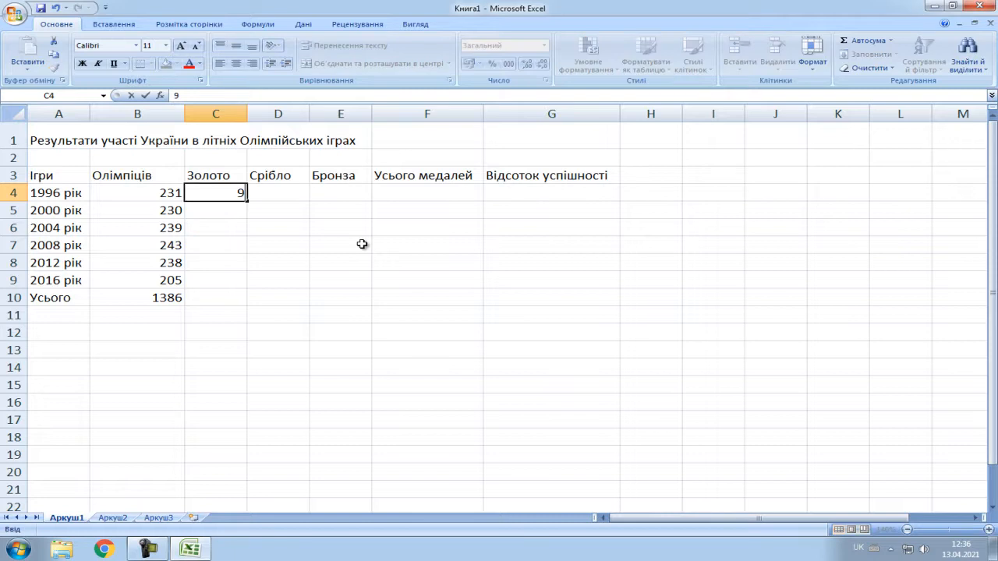
key(Return)
text(3)
key(Return)
text(8)
key(Return)
text(7)
key(Return)
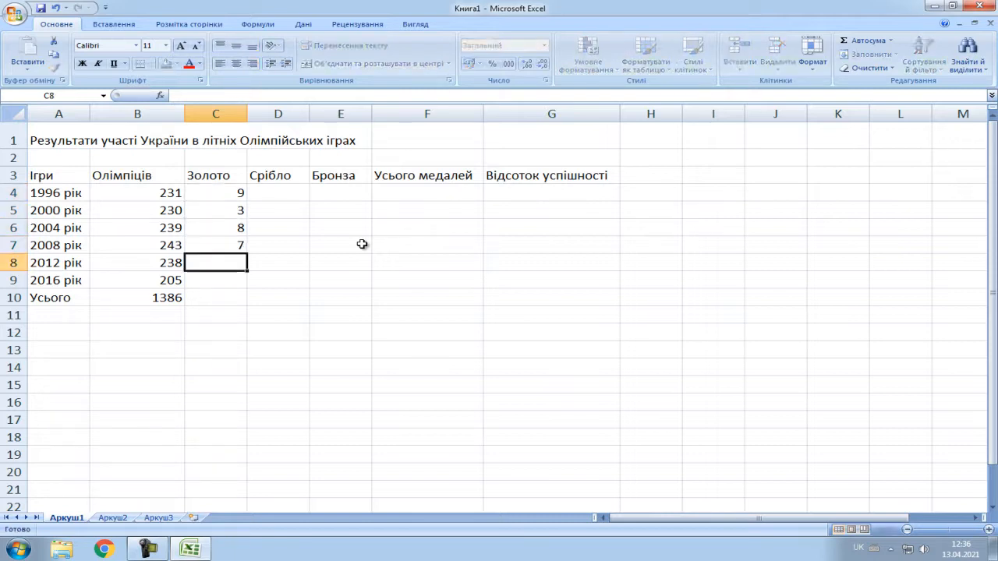
Step: Enter the gold medal counts 6 in C8 and 2 in C9, and the total 35 in C10
text(6)
key(Return)
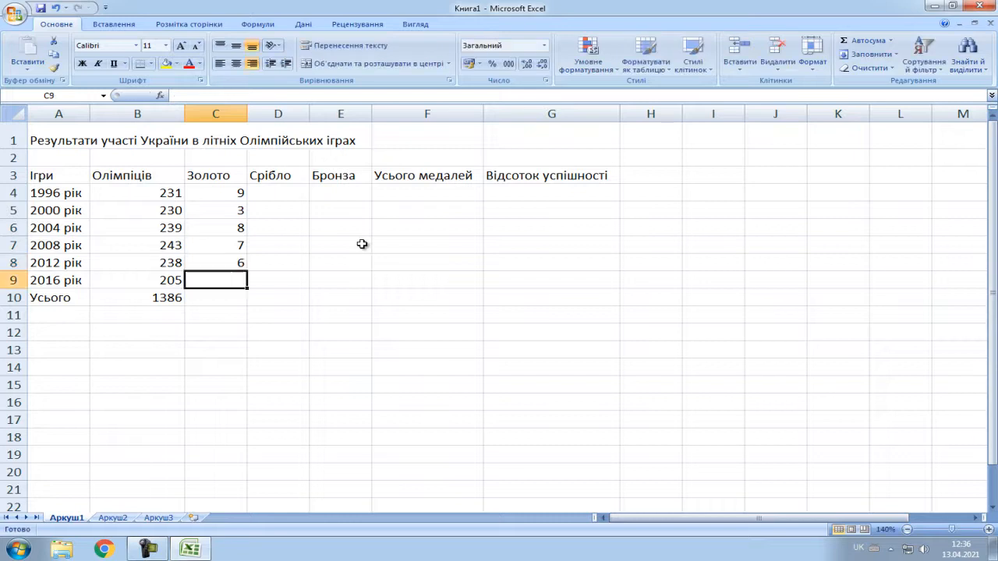
text(2)
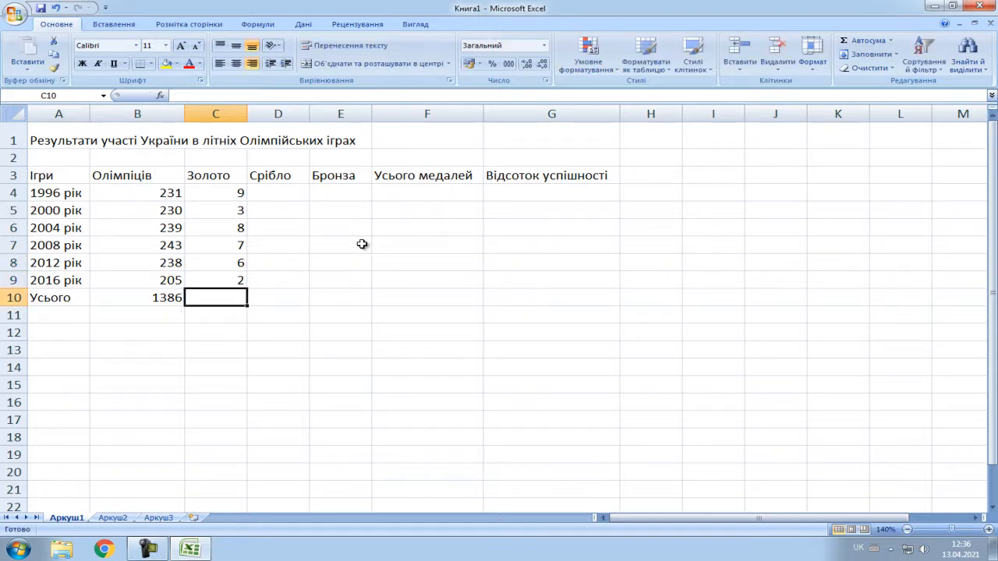
text(35)
key(Return)
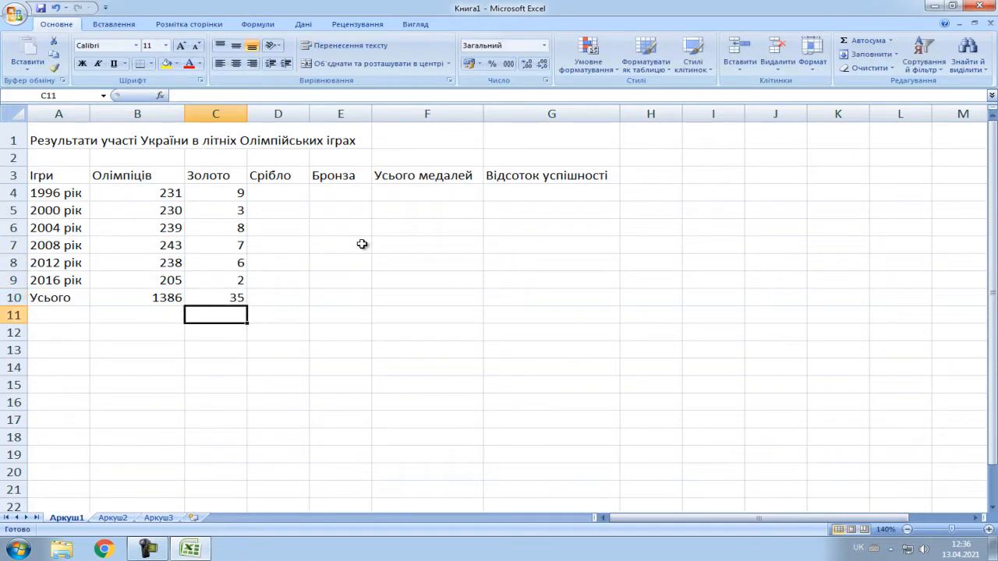
Step: Enter the silver medal counts 2, 10, 5 and 4 for 1996–2008 in cells D4 to D7
key(Right)
key(Up)
key(Up)
key(Up)
key(Up)
key(Up)
key(Up)
key(Up)
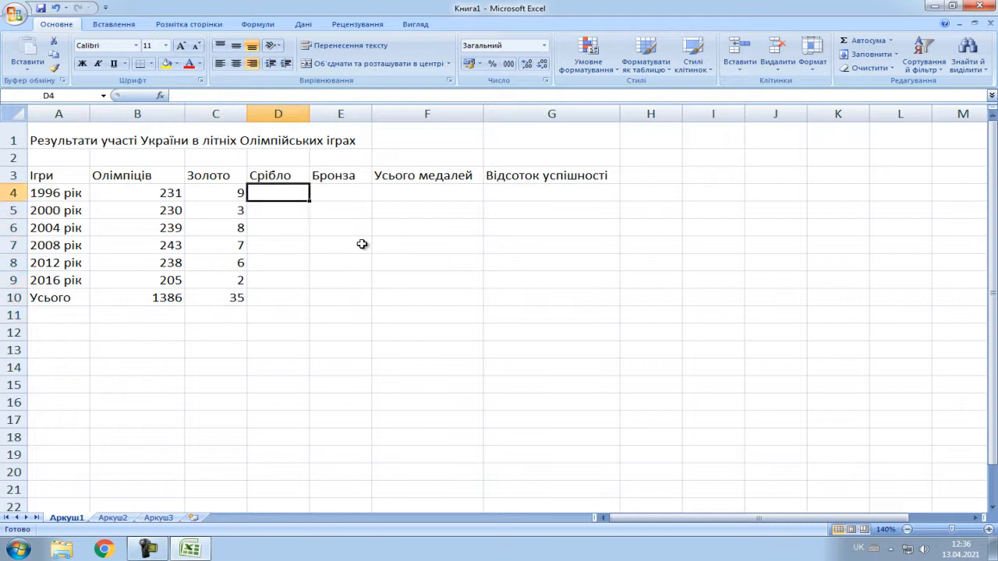
text(2)
key(Return)
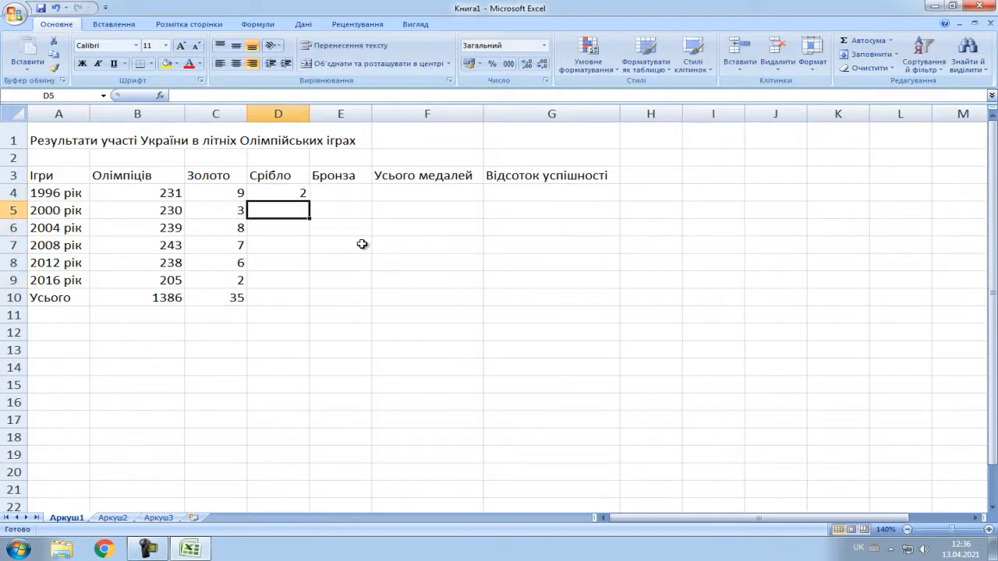
text(10)
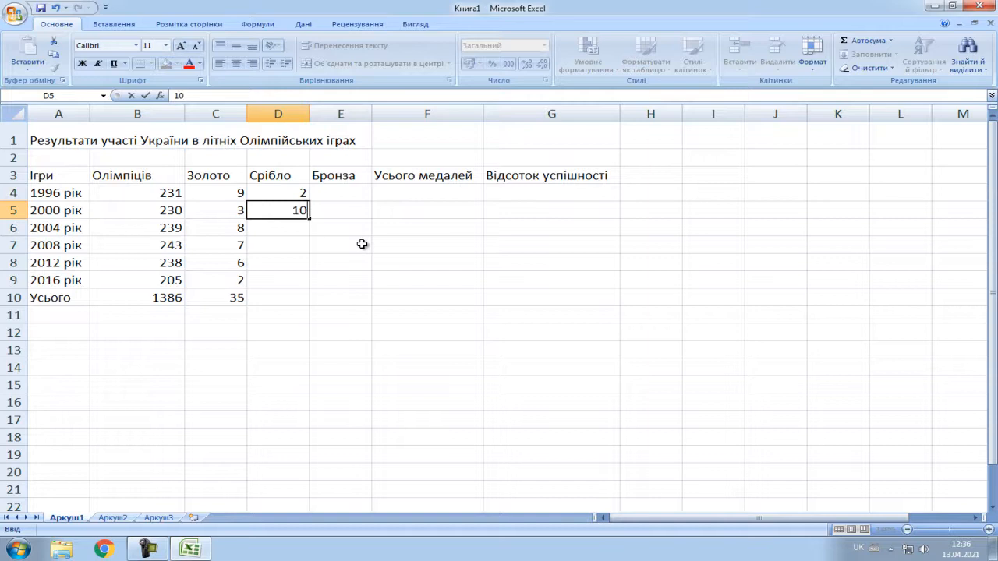
key(Return)
text(5)
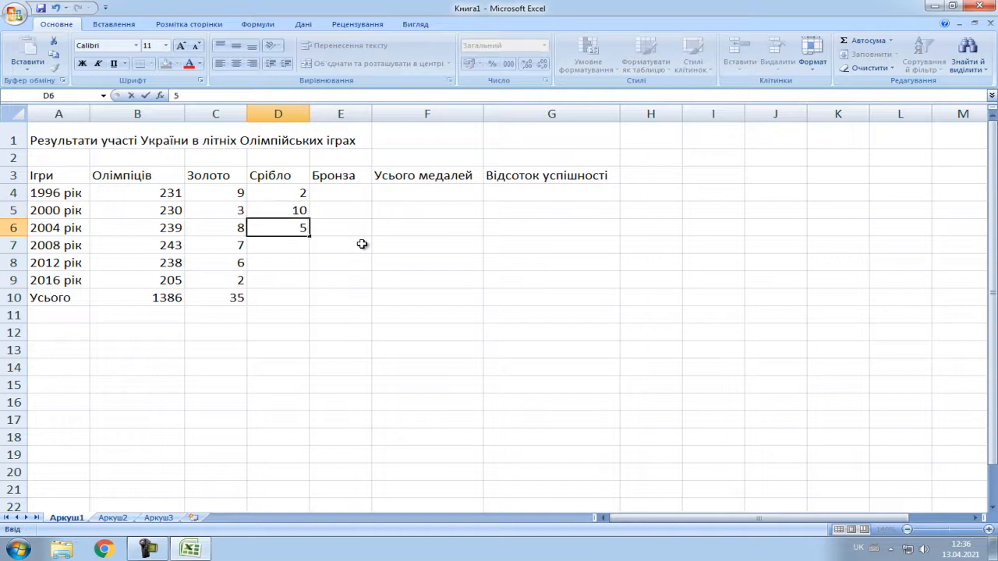
key(Return)
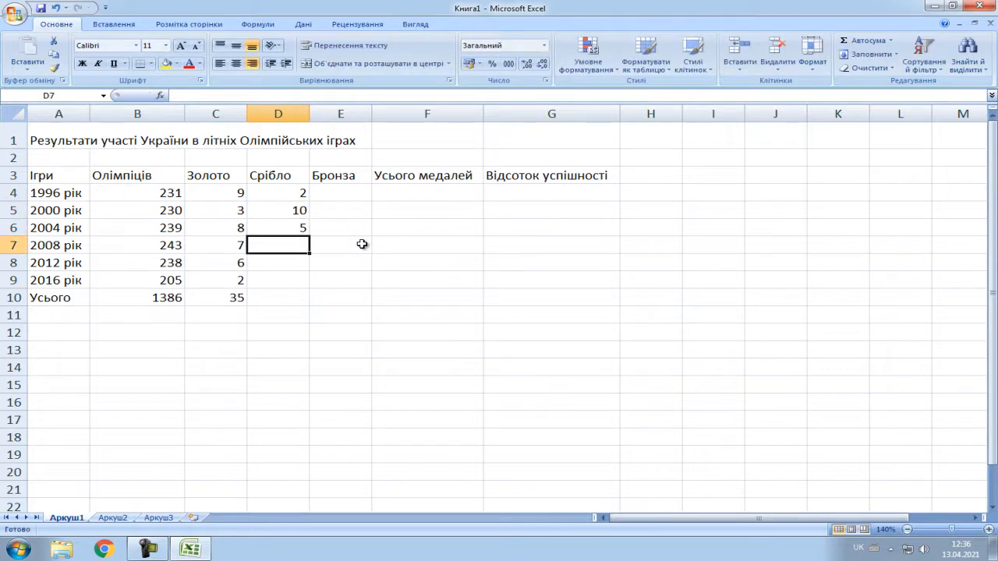
text(4)
key(Return)
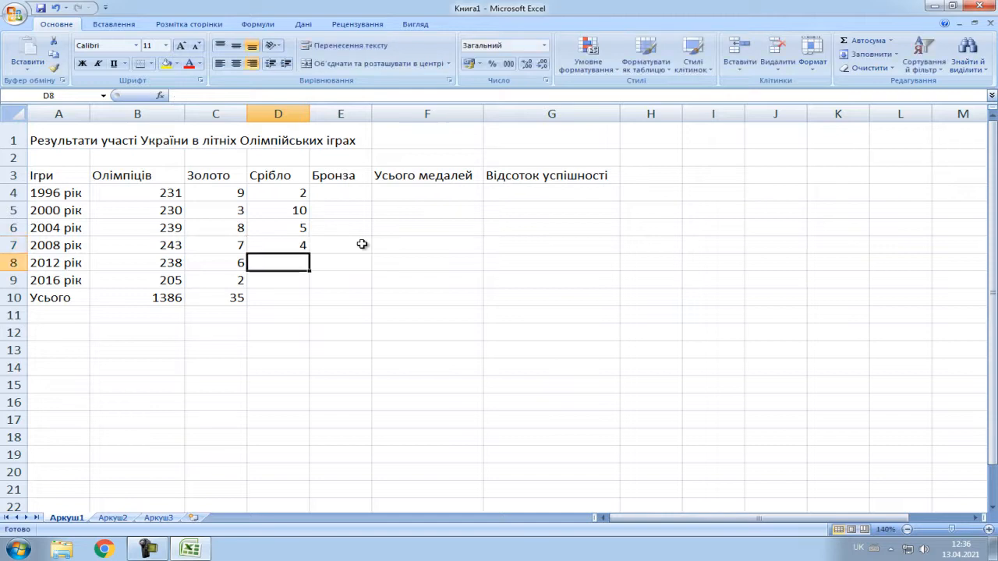
Step: Enter the silver medal counts 4 in D8 and 5 in D9, and the total 30 in D10
text(4)
key(Return)
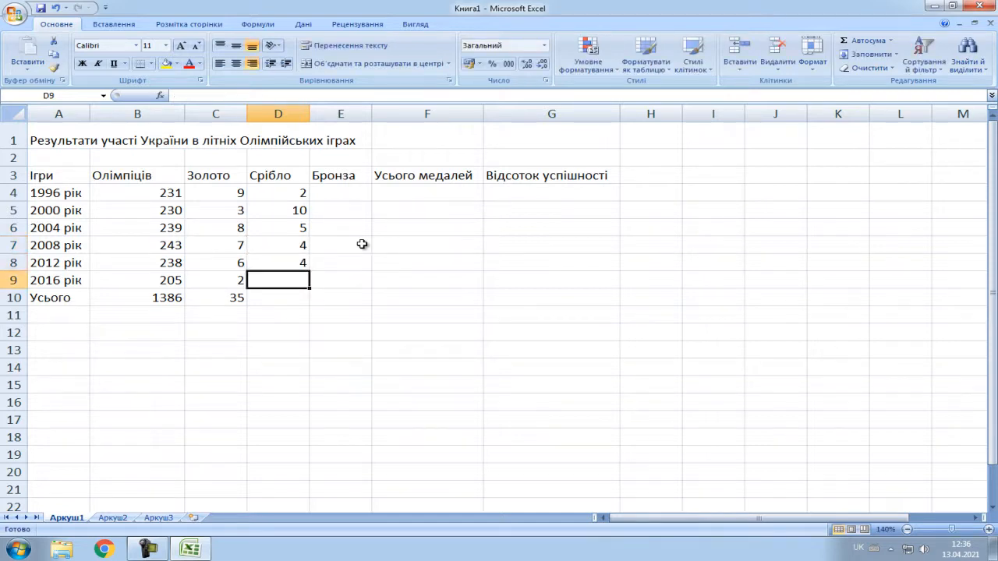
text(5)
key(Return)
text(30)
key(Return)
Step: Enter the bronze medal counts 12, 10 and 9 in cells E4 to E6, and the 2008 bronze count in E7
key(Right)
key(Up)
key(Up)
key(Up)
key(Up)
key(Up)
key(Up)
key(Up)
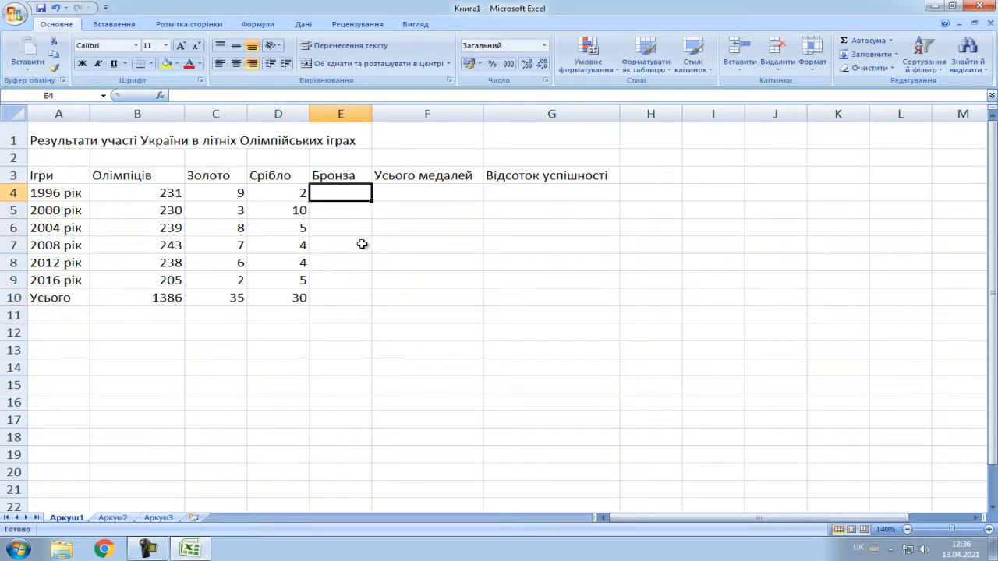
text(12)
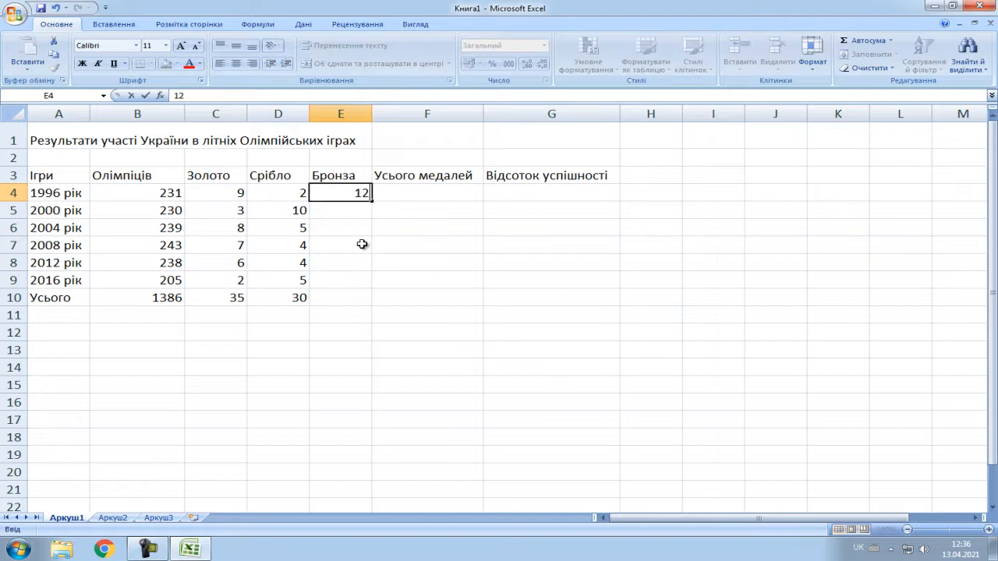
key(Return)
text(10)
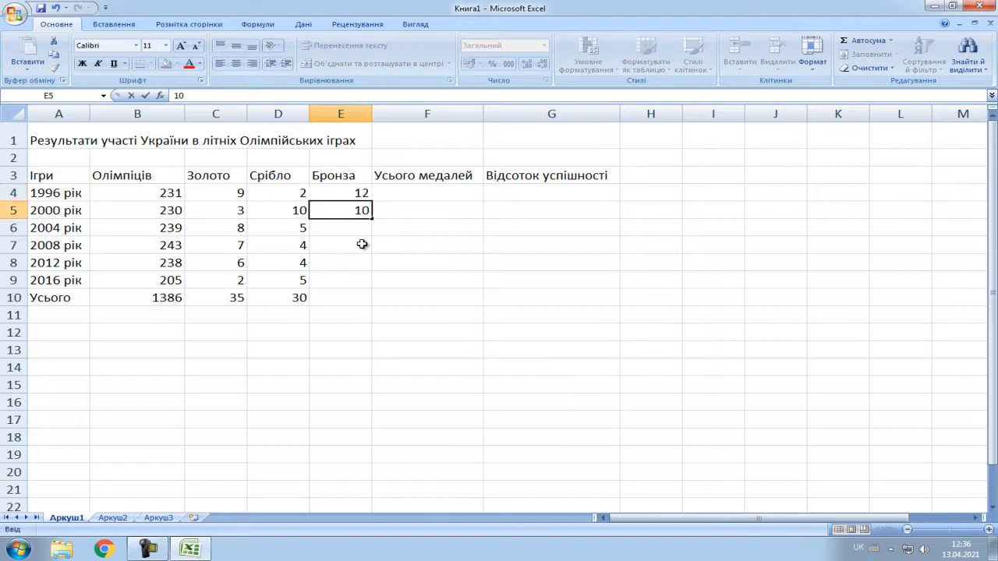
key(Return)
text(9)
key(Return)
text(13)
key(Return)
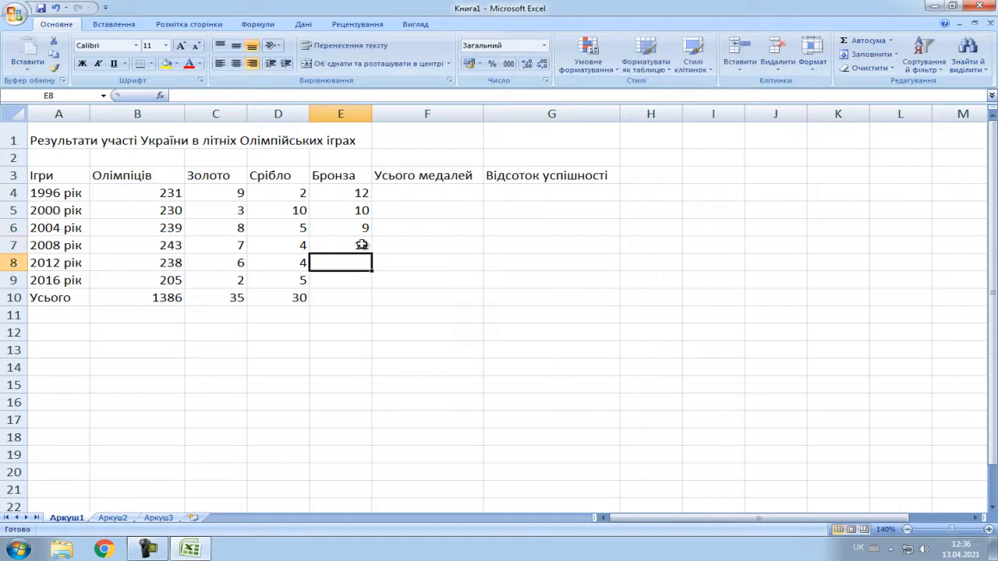
Step: Enter the bronze medal counts 10 in E8 and 4 in E9, and the total 56 in E10
text(10)
key(Return)
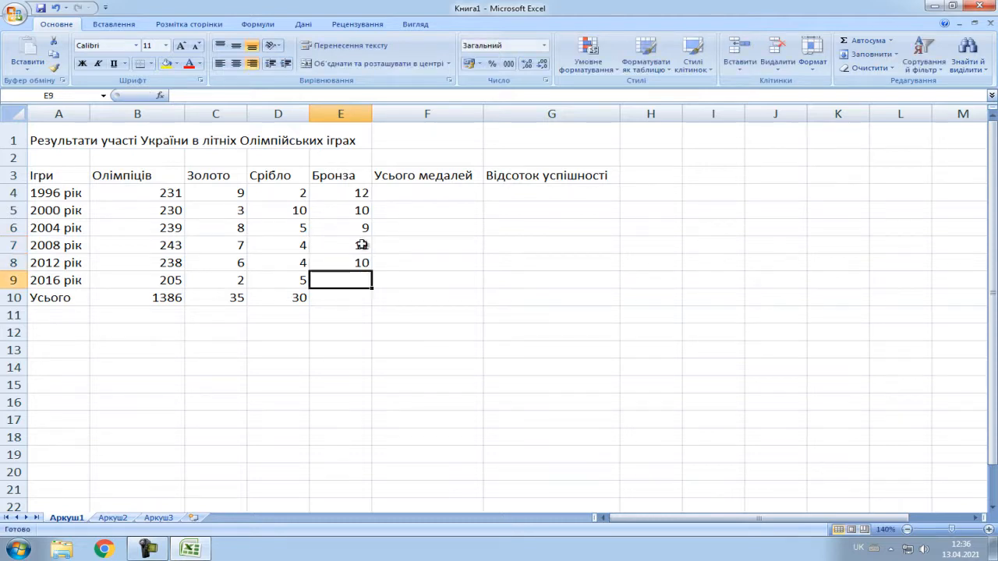
text(4)
key(Return)
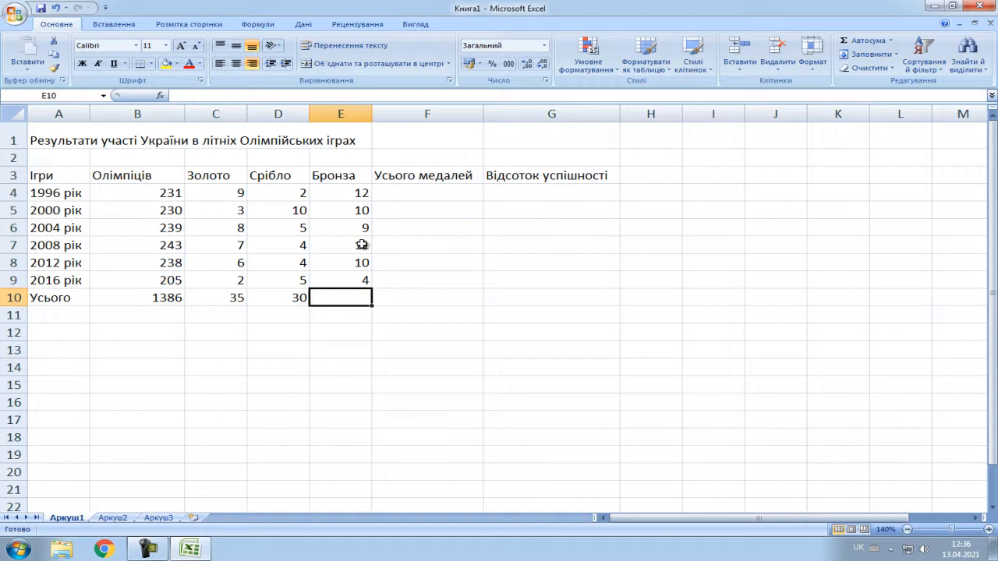
text(56)
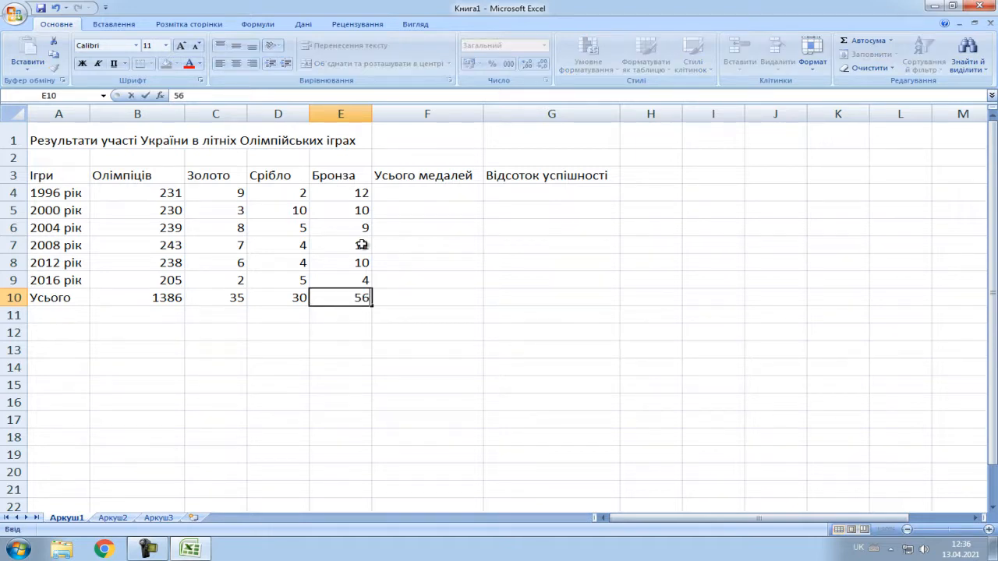
key(Right)
Step: Enter the overall medal counts 23, 23, 22 and 22 for 1996–2008 in cells F4 to F7
key(Up)
key(Up)
key(Up)
key(Up)
key(Up)
key(Up)
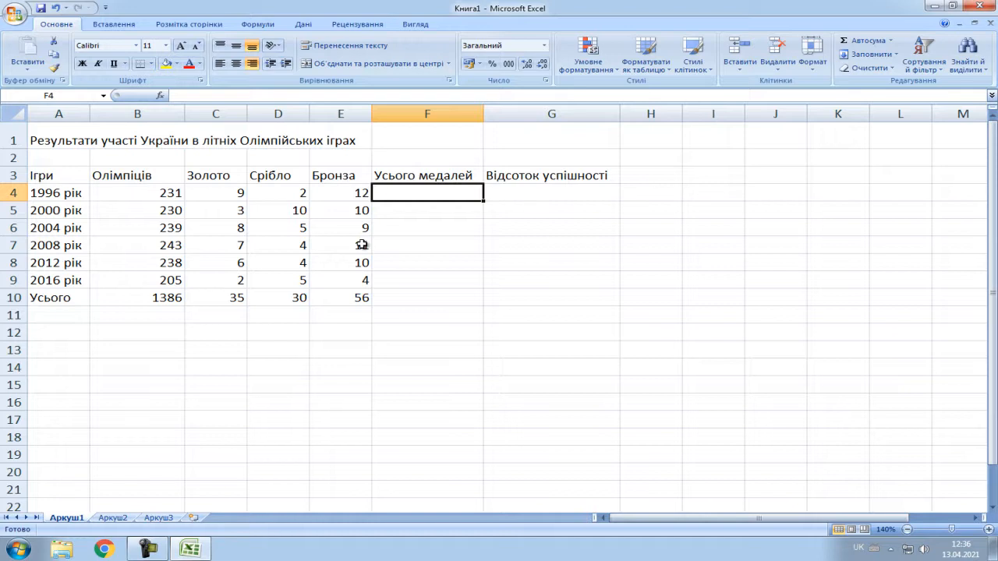
text(23)
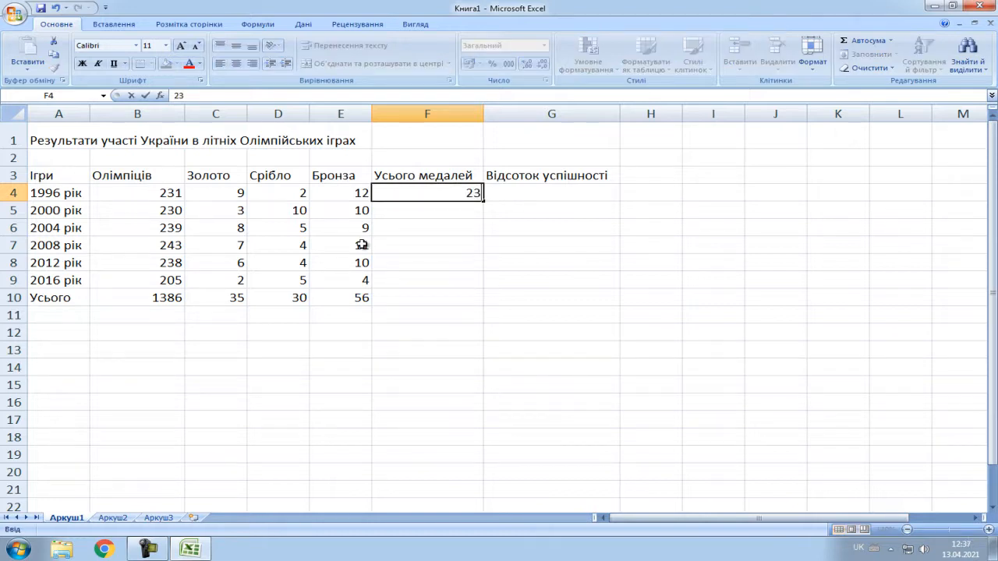
key(Return)
text(23)
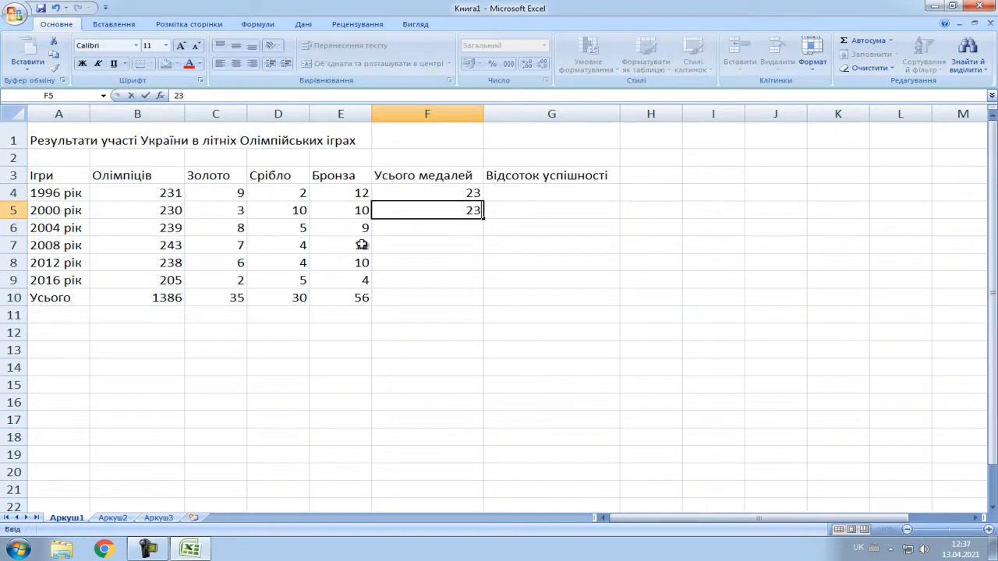
key(Return)
text(22)
key(Return)
text(22)
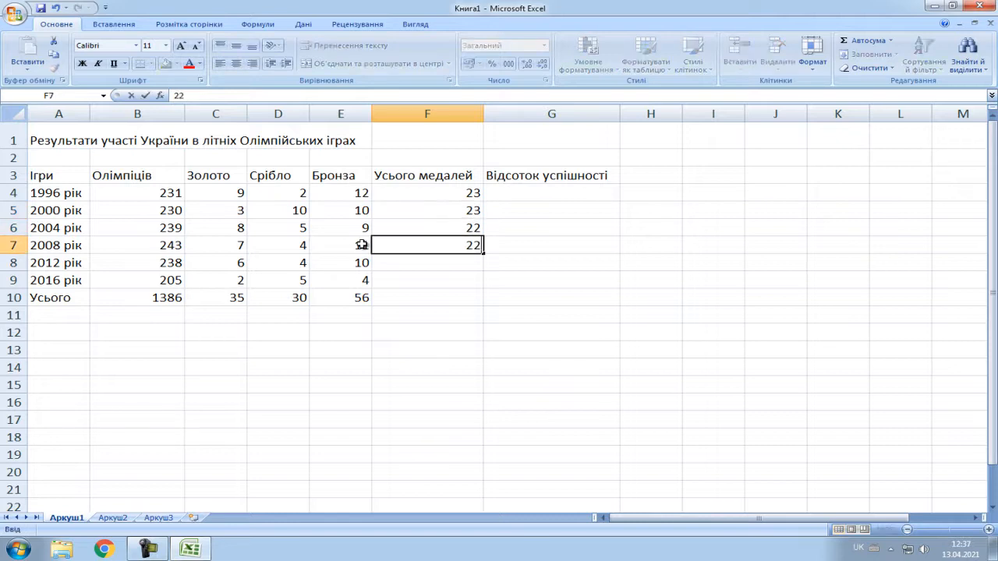
key(Return)
Step: Enter the overall medal counts 20 in F8 and 11 in F9, and the total 121 in F10
text(20)
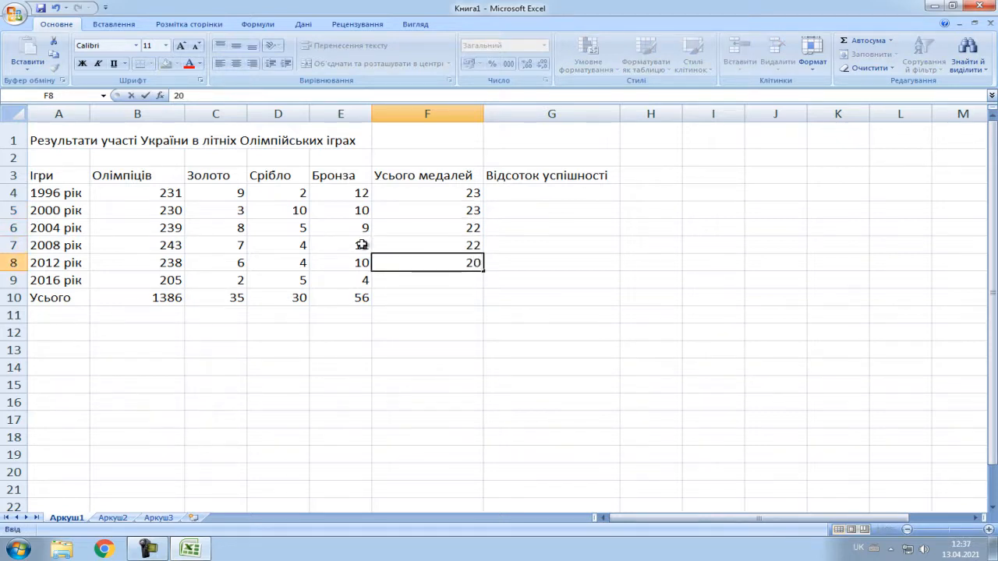
key(Return)
text(11)
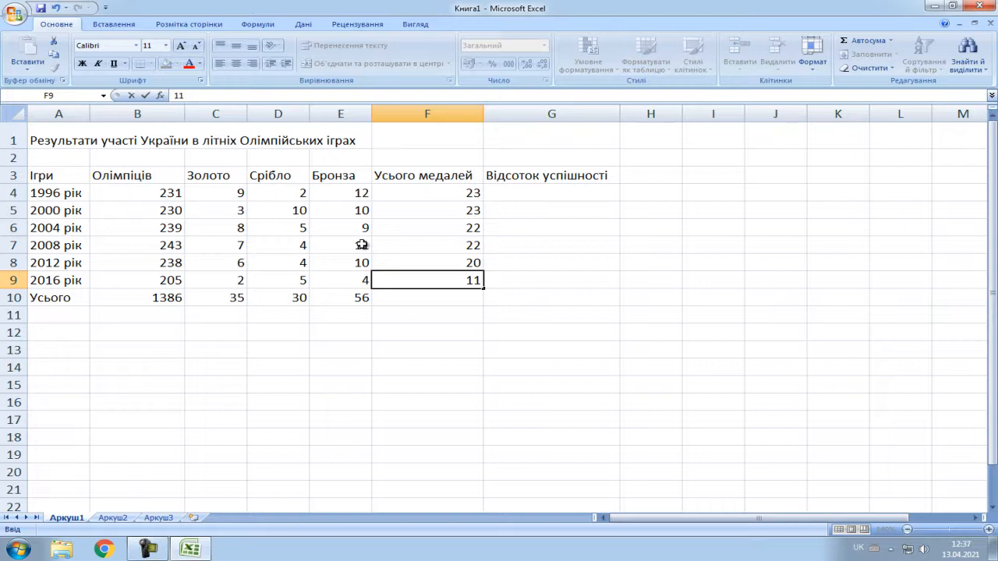
key(Return)
text(121)
Step: Enter the 1996 success percentage 9,96% in cell G4
key(Right)
key(Up)
key(Up)
key(Up)
key(Up)
key(Up)
key(Up)
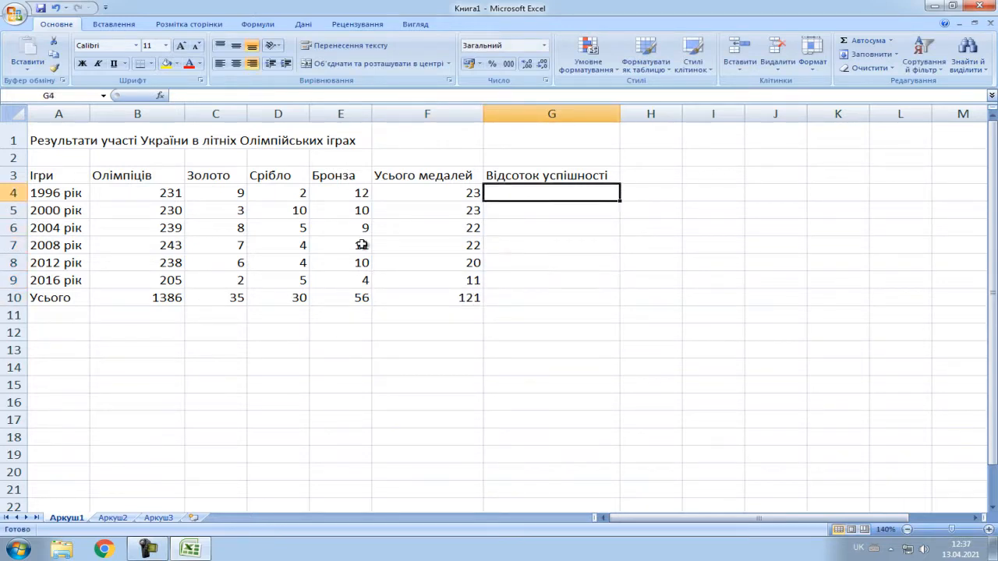
text(9,Ю)
key(BackSpace)
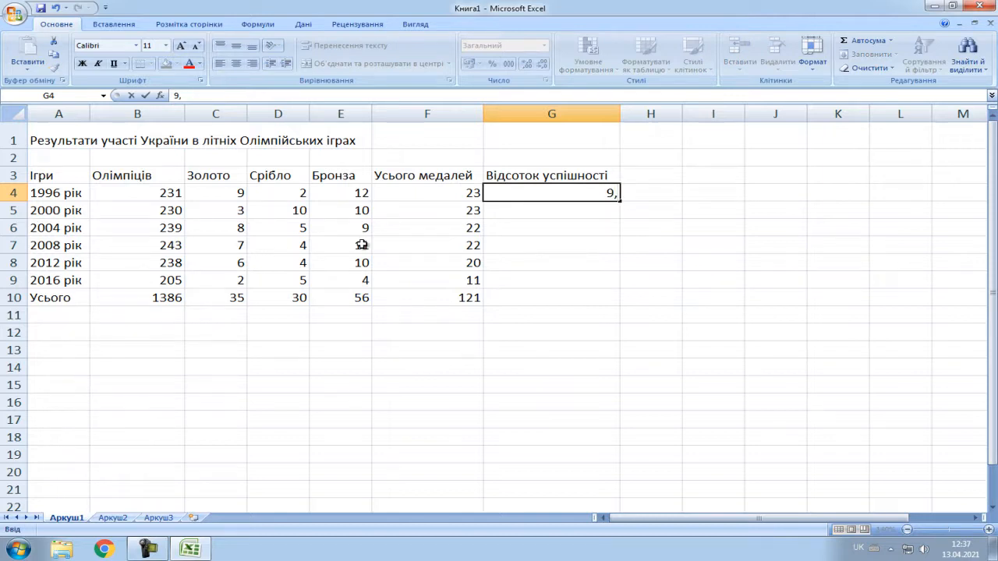
text(96%)
key(Return)
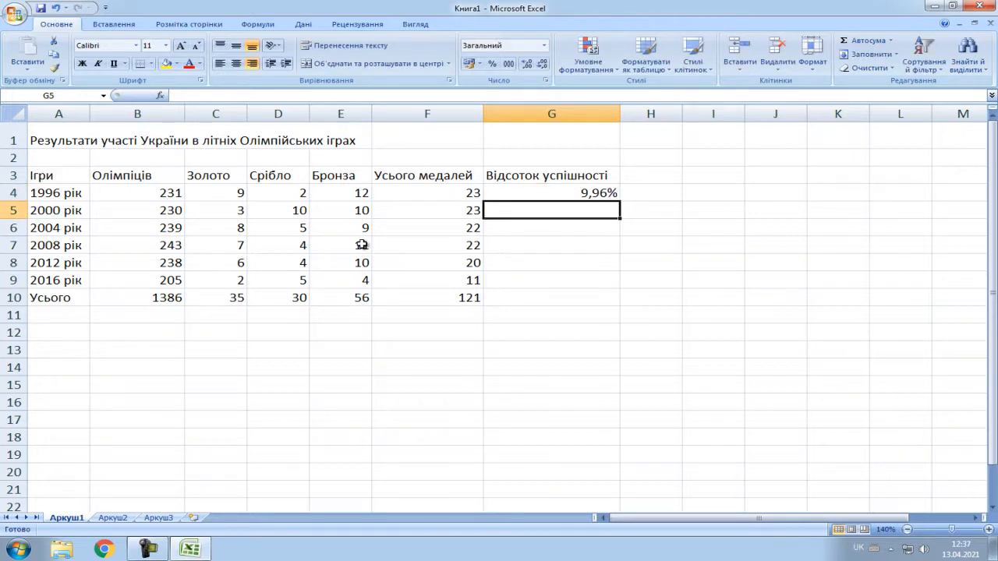
Step: Enter the success percentages 10,00% in G5 and 9,21% in G6
text(10Ю)
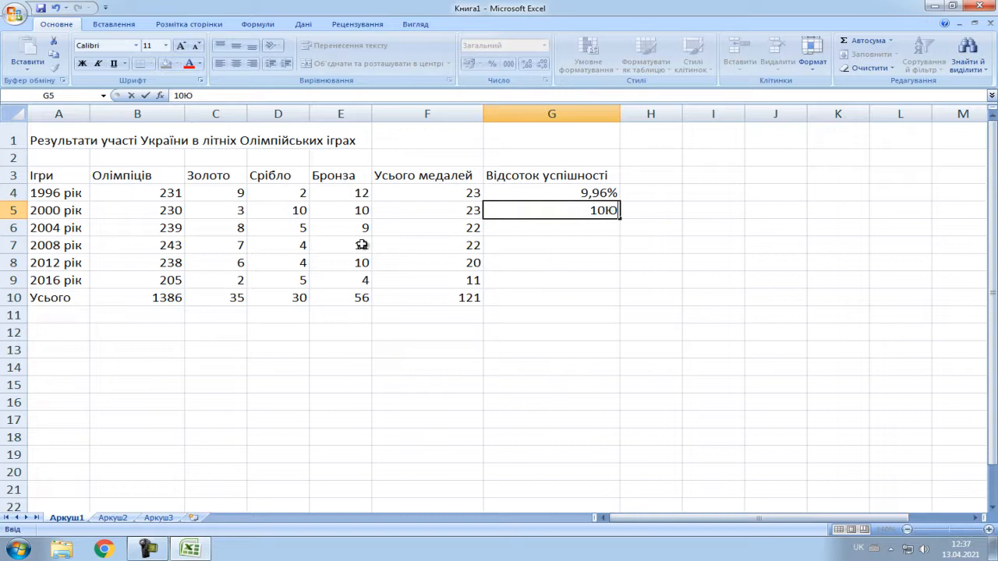
key(BackSpace)
text(,00%)
key(Return)
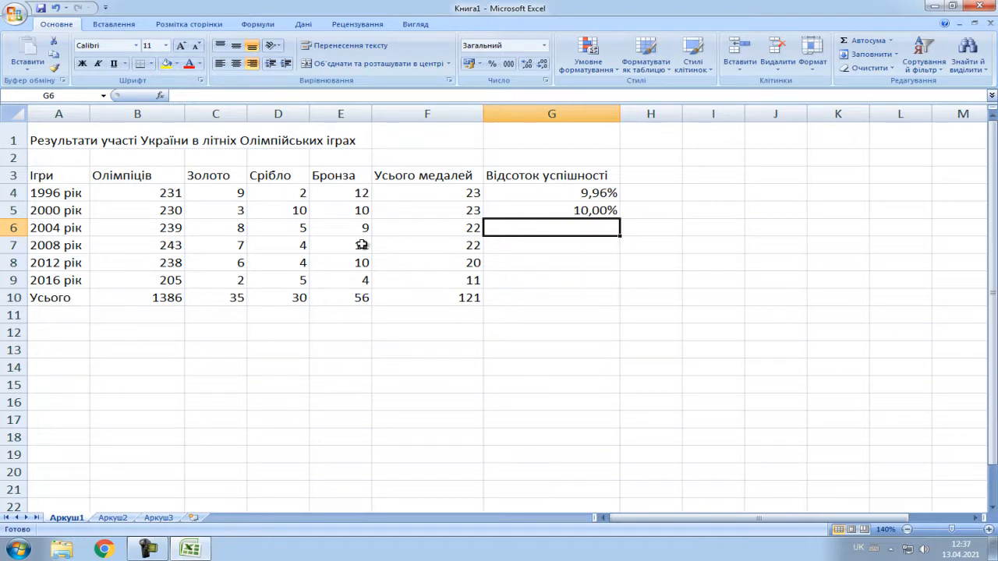
text(9,21%)
key(Return)
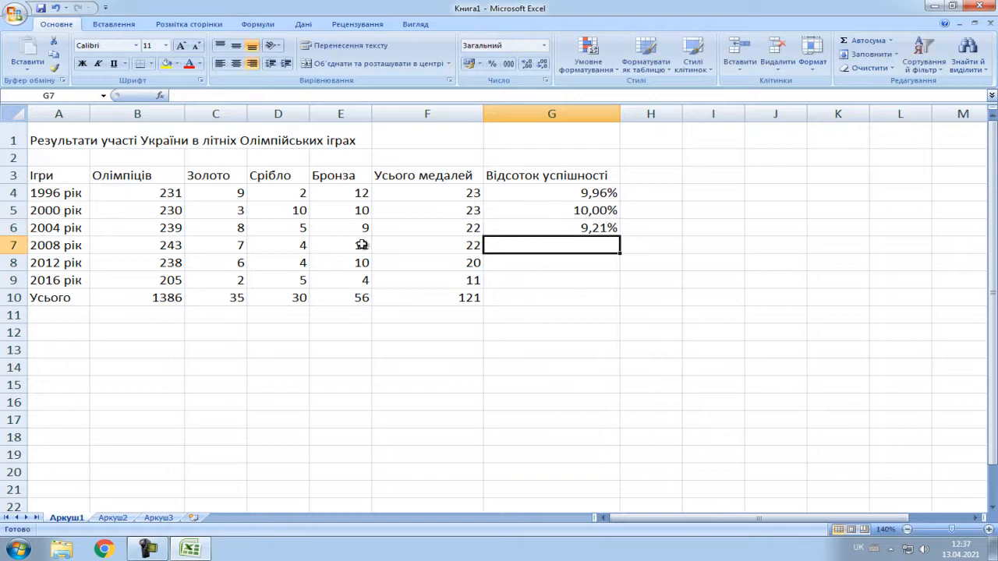
Step: Enter the 2008 success percentage 9,05% in cell G7, including the percent sign
text(9,05)
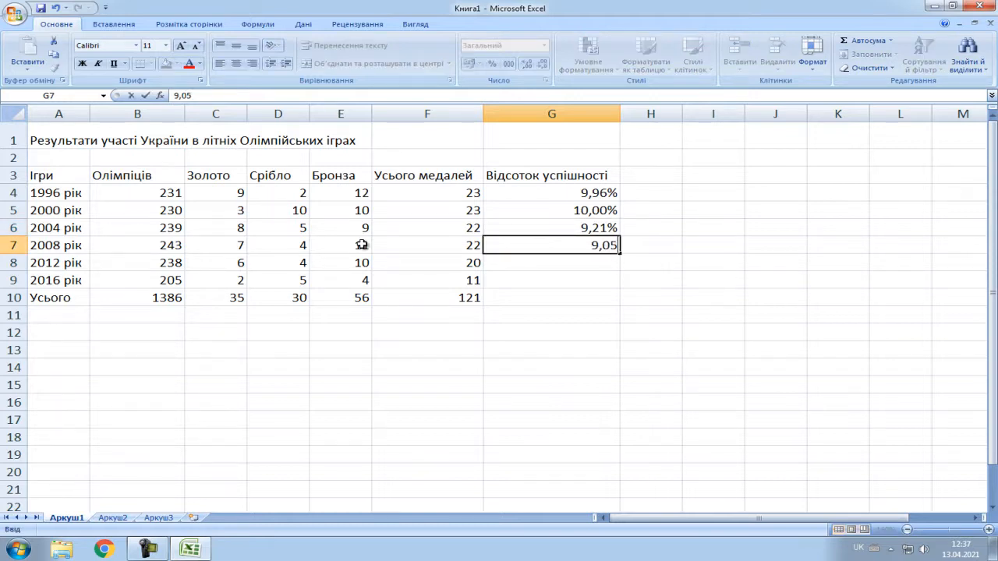
key(Return)
key(Up)
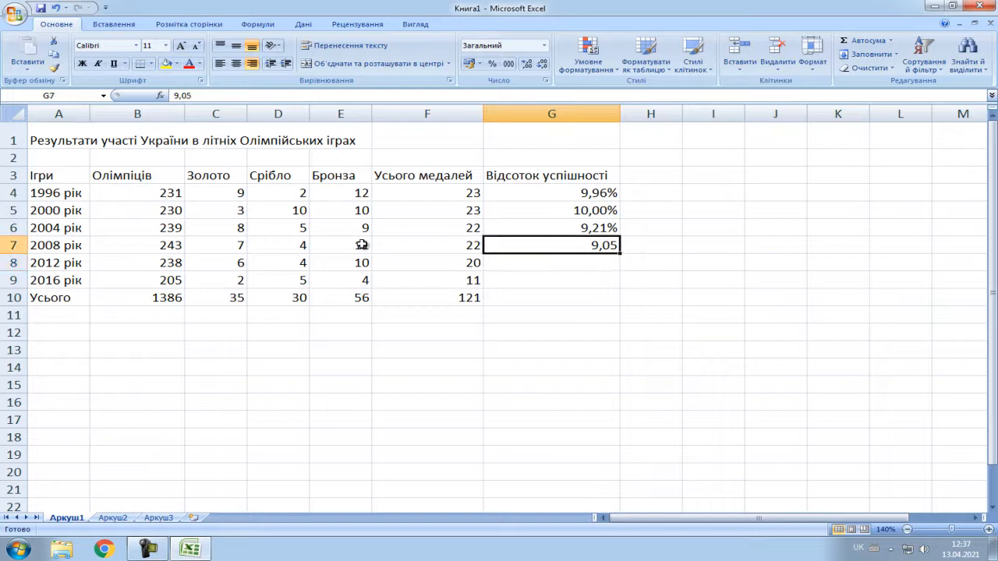
click(231, 95)
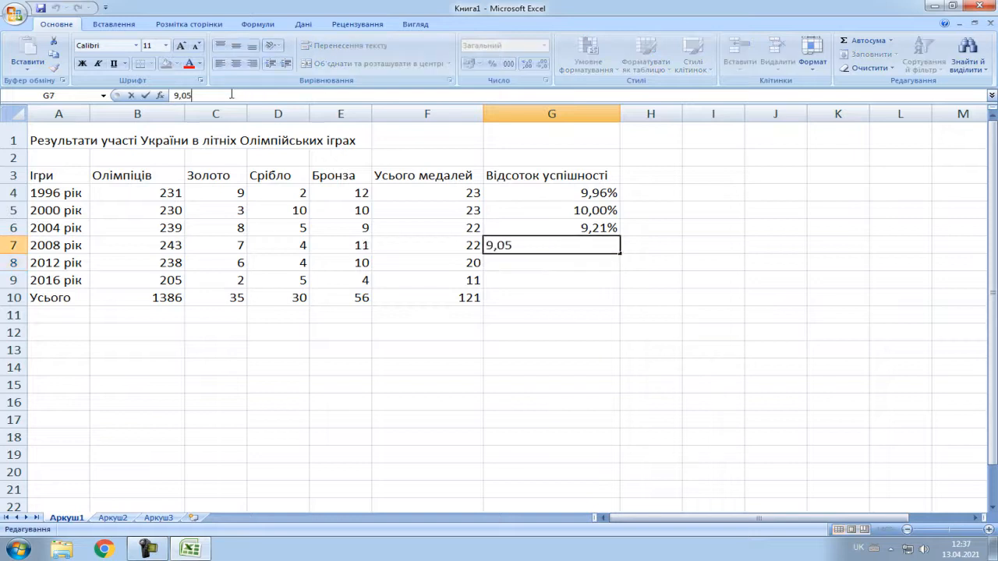
text(%)
key(Return)
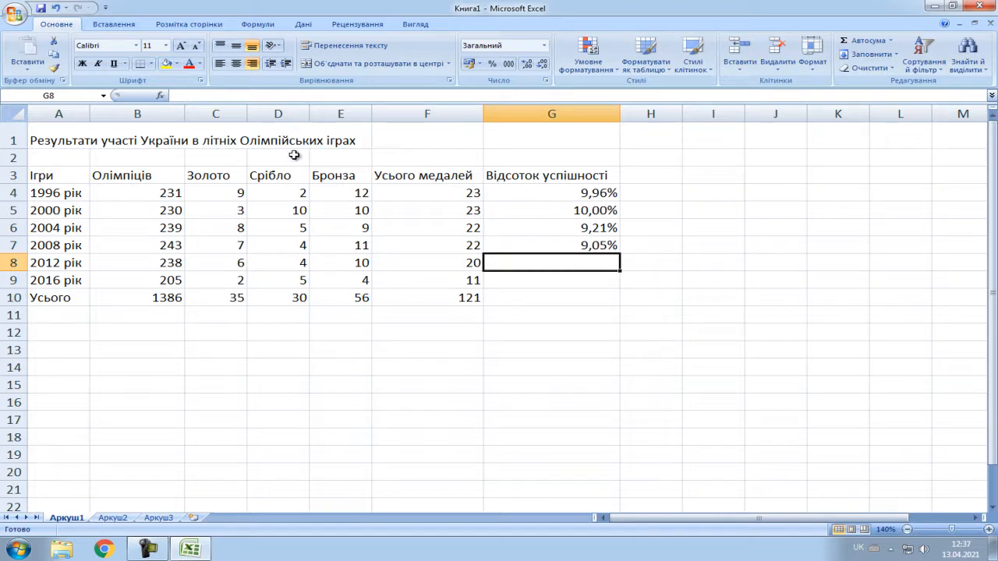
Step: Enter the success percentages 8,40% in G8 and 5,37% in G9
text(8,4)
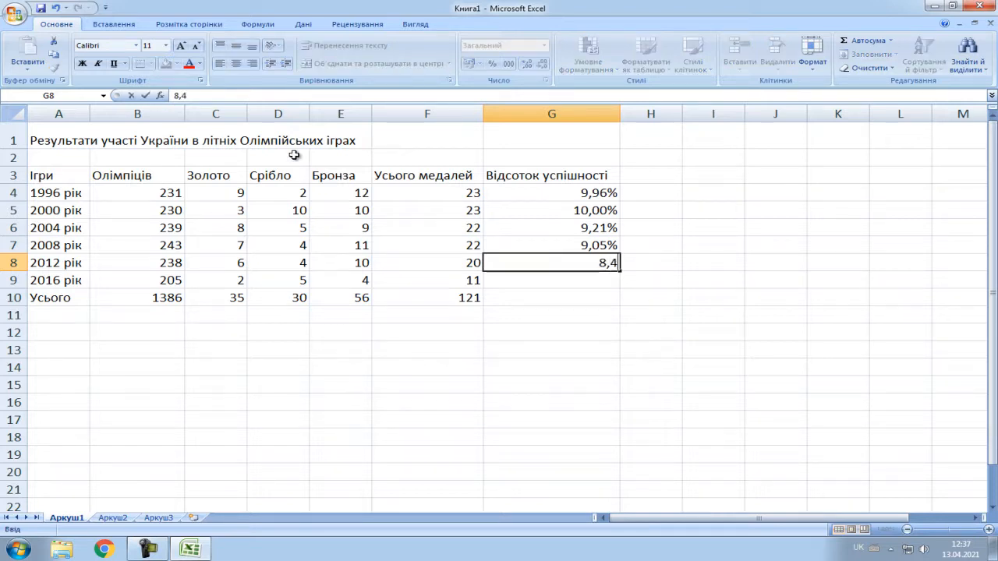
text(0%)
key(Return)
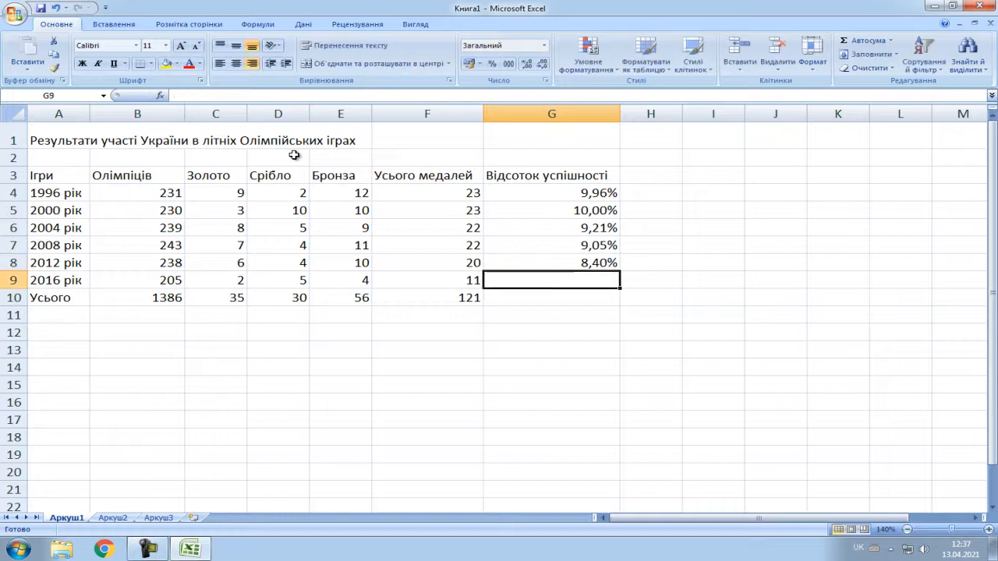
text(5,)
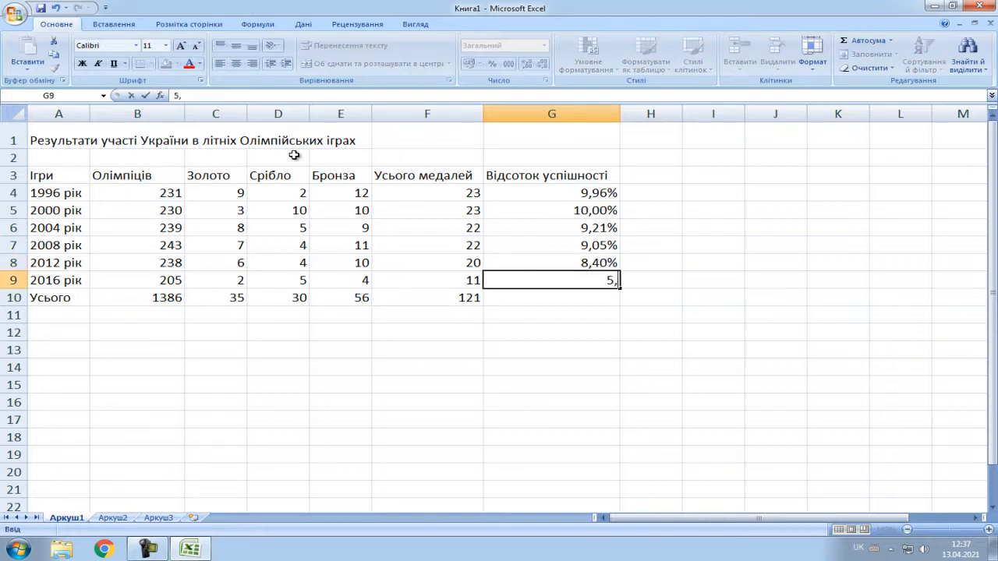
text(37%)
key(Return)
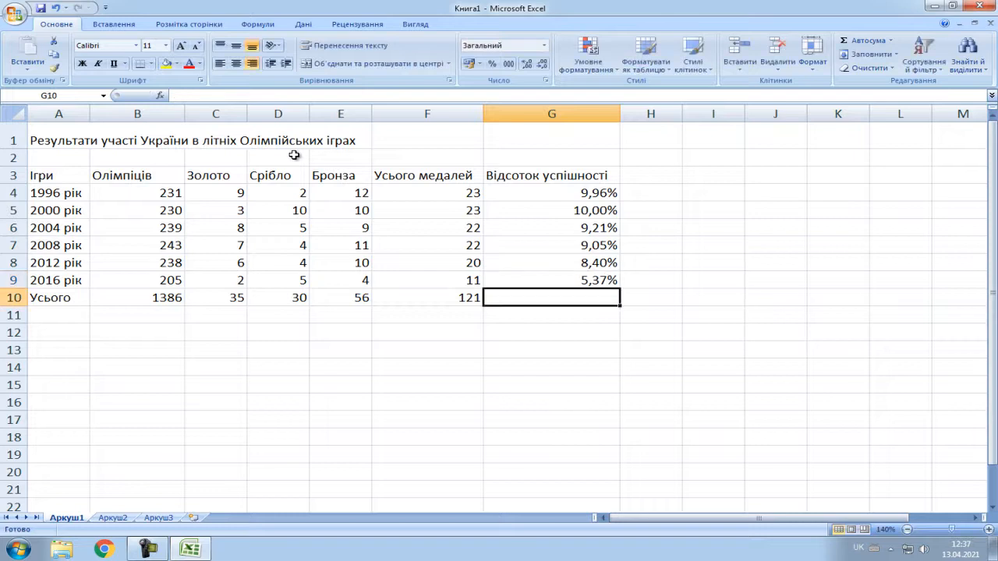
Step: Enter the overall success percentage 8,73% in the Усього row, cell G10
text(8)
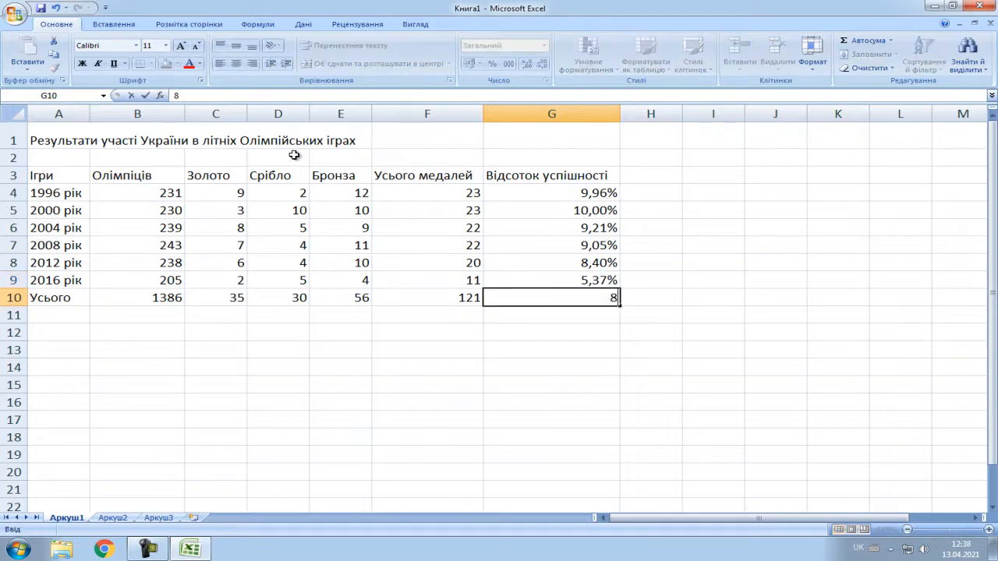
text(,73%)
click(419, 405)
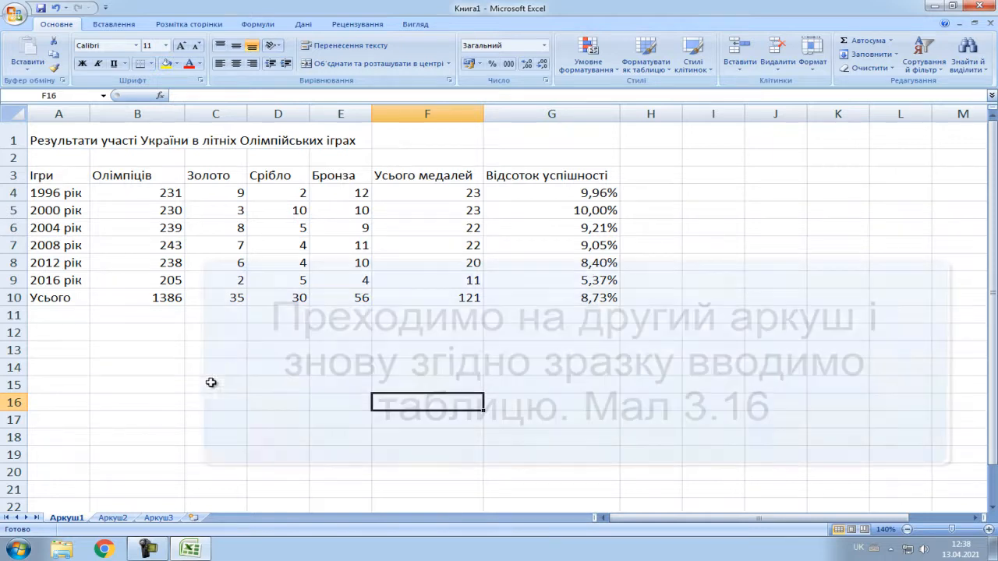
Step: On sheet Аркуш2, enter the table title "Нараховування відсотків на дипозитних вкладах" in cell A1
click(113, 518)
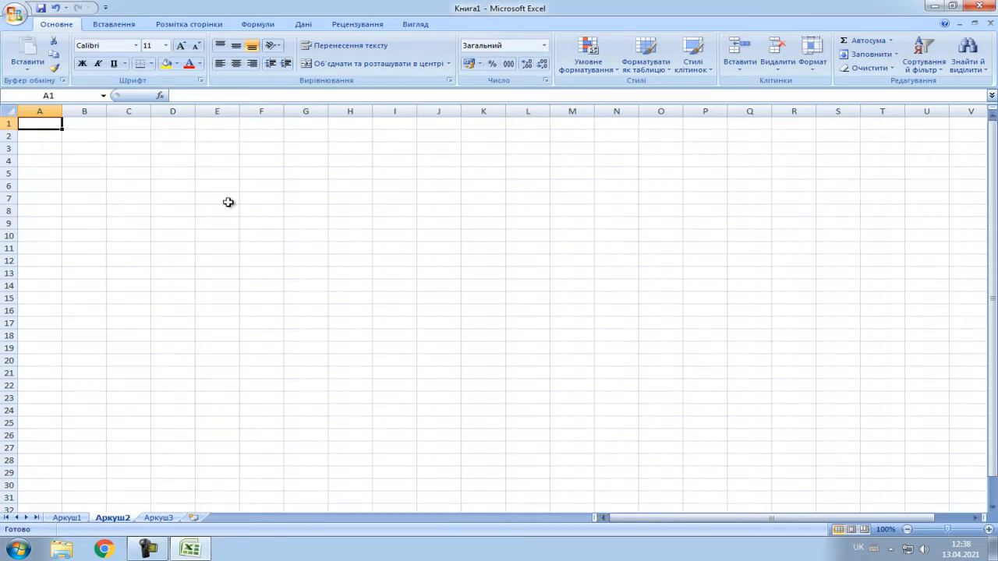
text(Нара)
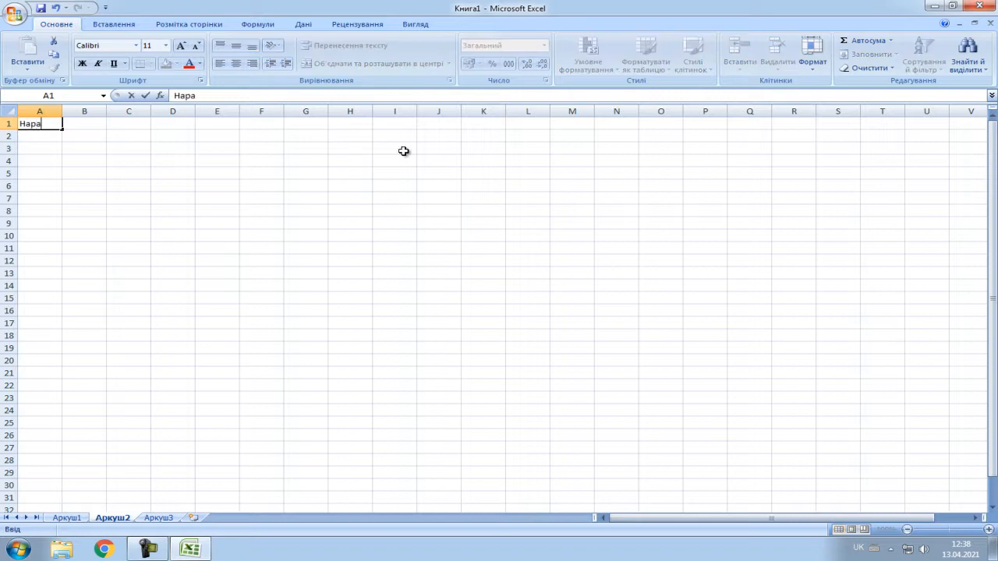
text(ховування)
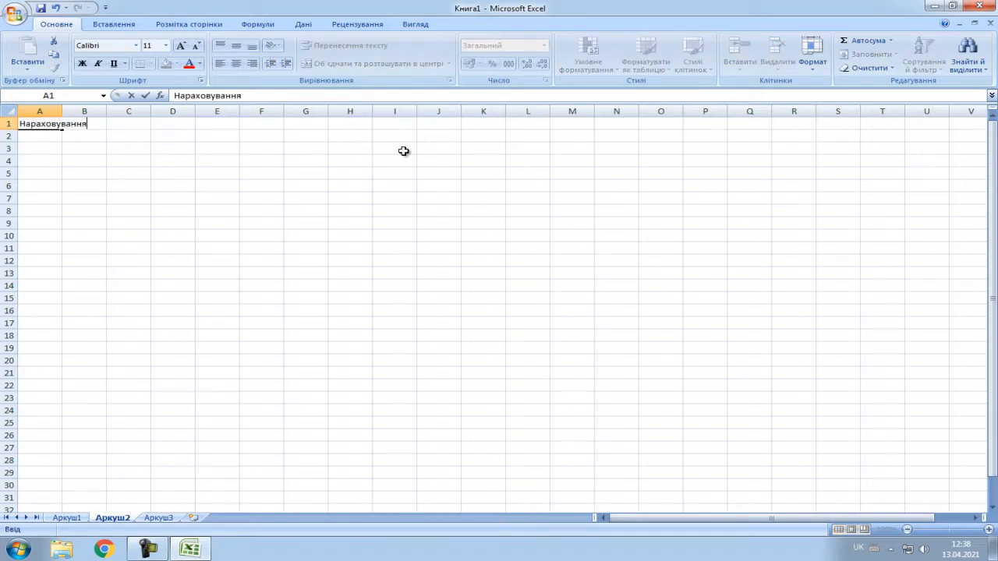
text( відсотків на )
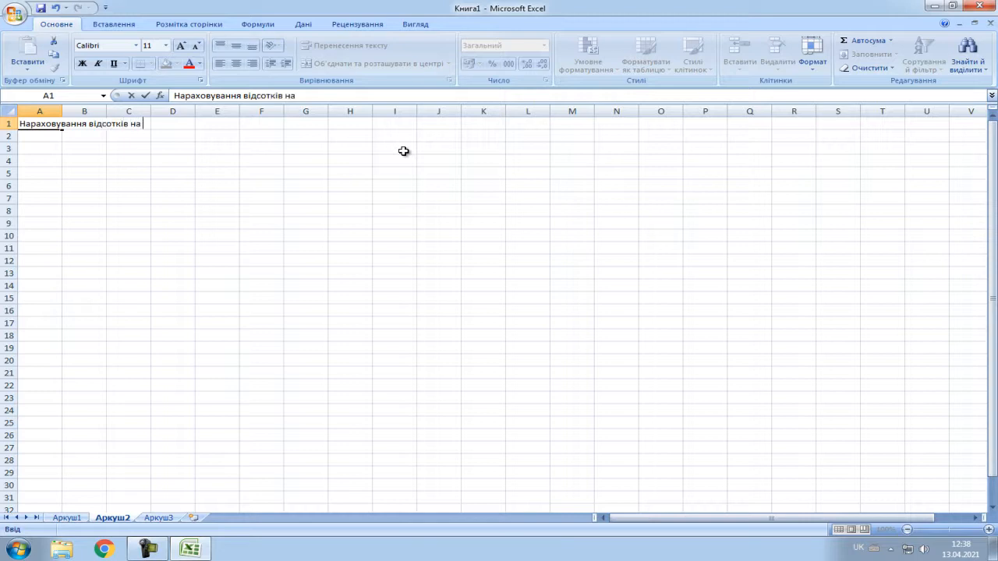
text(дипозитних)
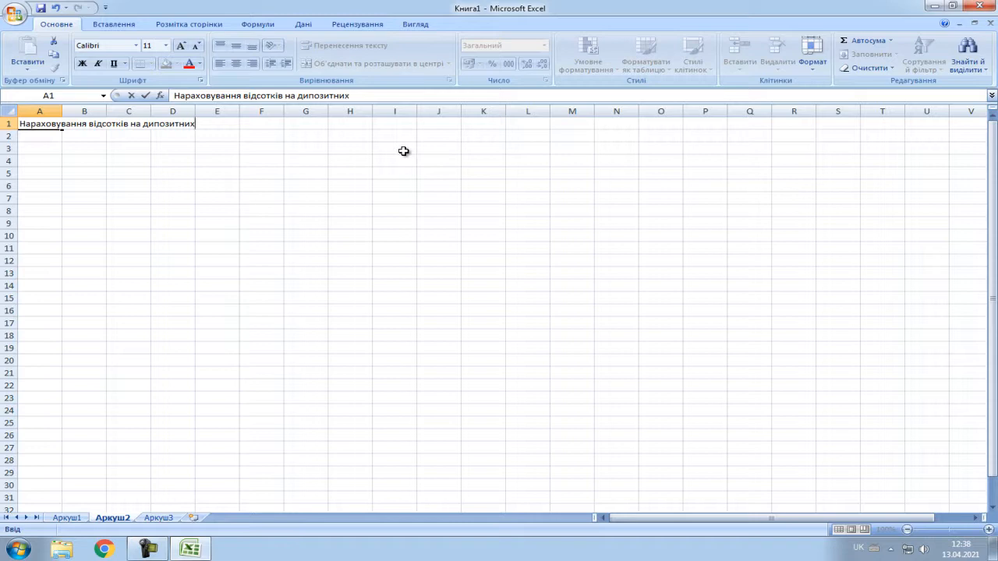
text( вкладах)
Step: Make row 2 about twice as tall and enter the row label "Банк 1" in cell A3
click(54, 144)
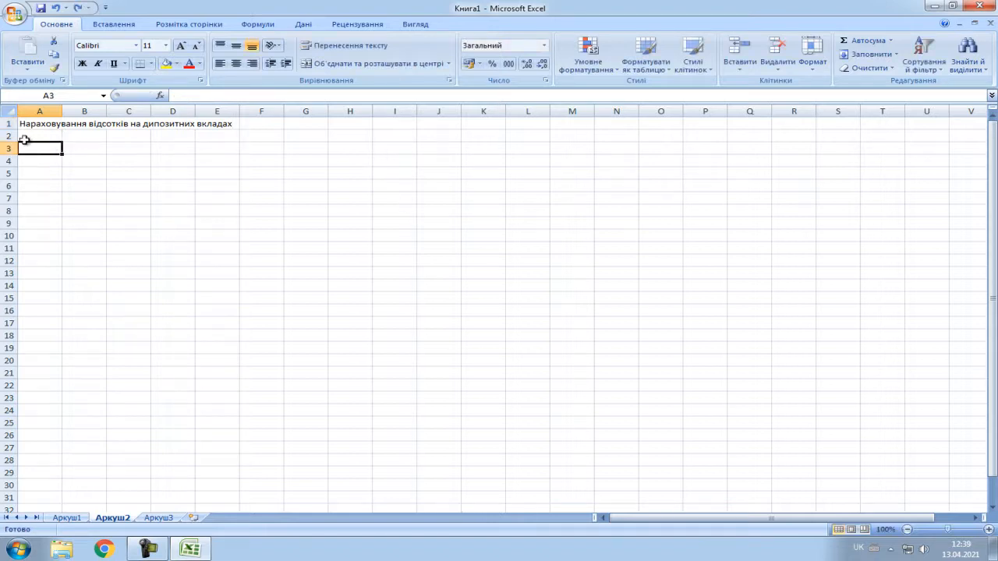
drag(14, 129, 15, 155)
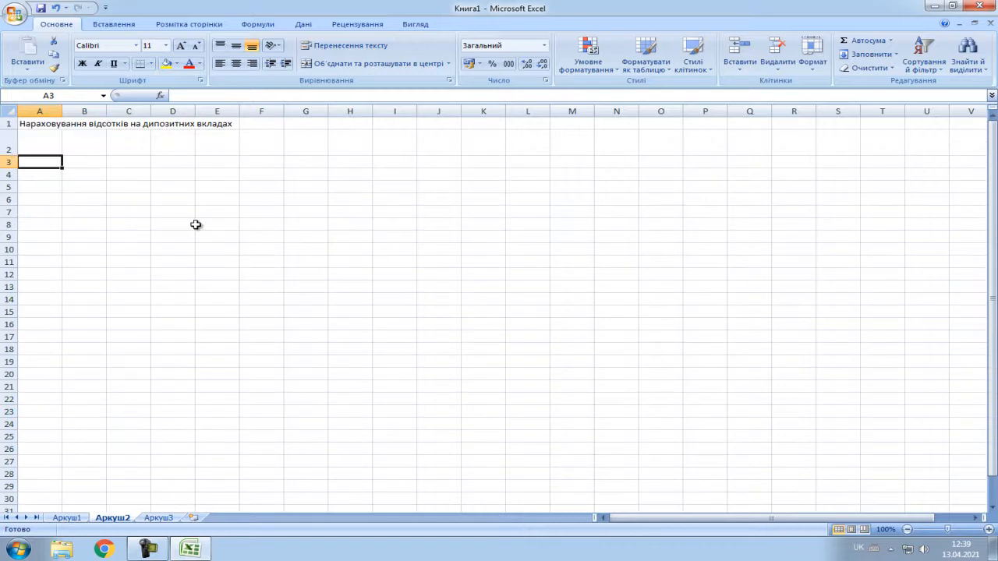
text(Банк)
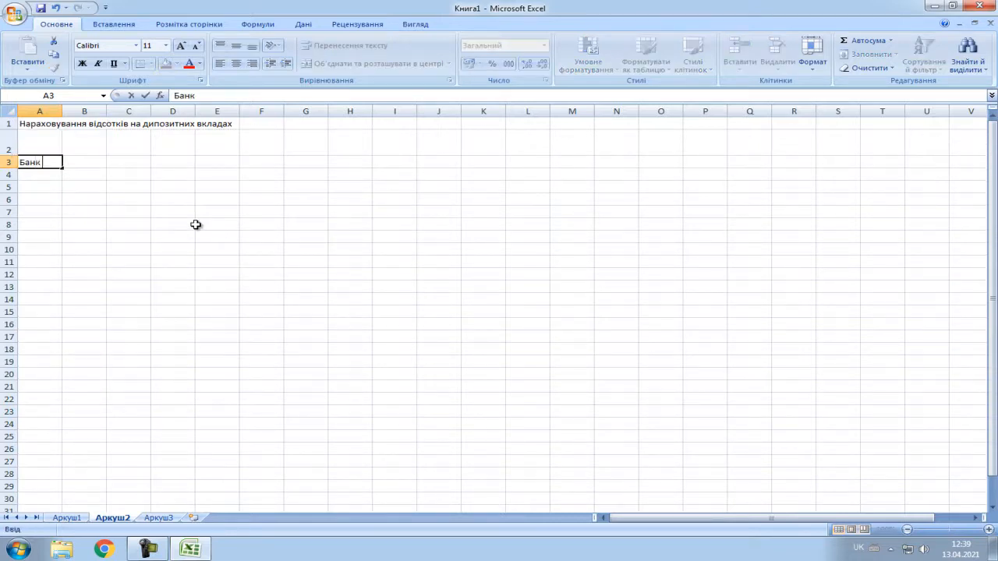
text( 1)
key(Return)
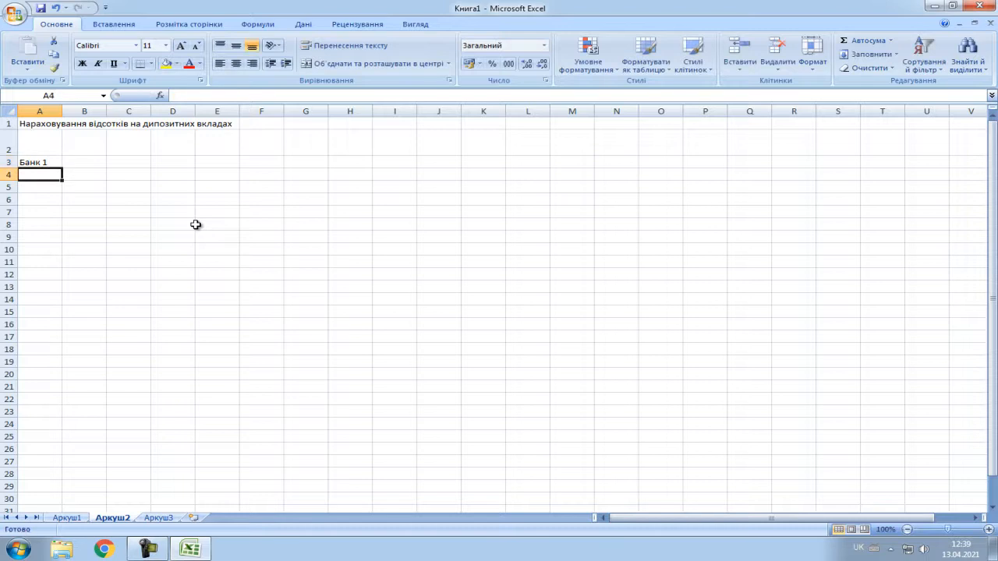
Step: Enter the row label "Банк 2" in cell A4, with a space before the number
text(Банк2)
key(Return)
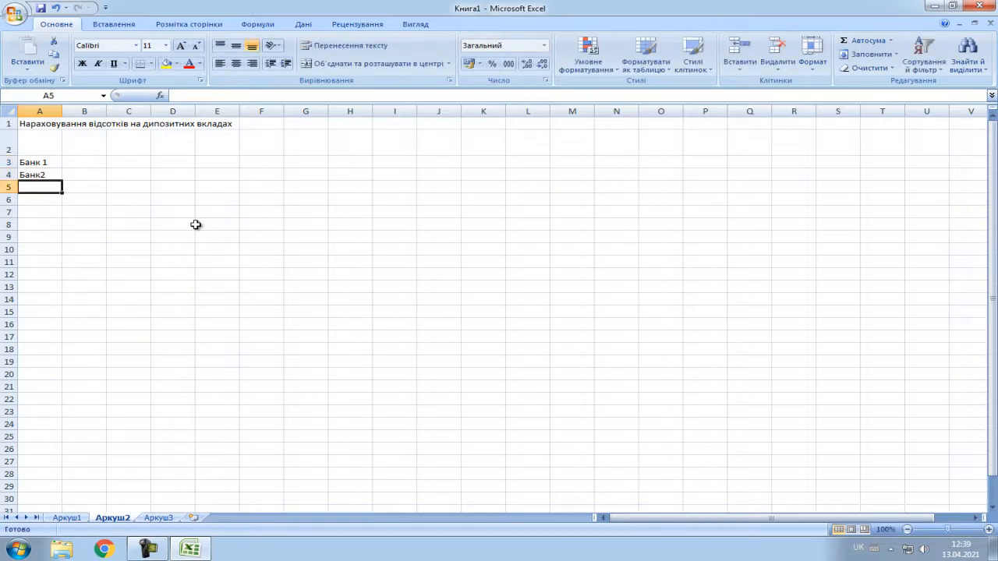
click(52, 172)
click(195, 94)
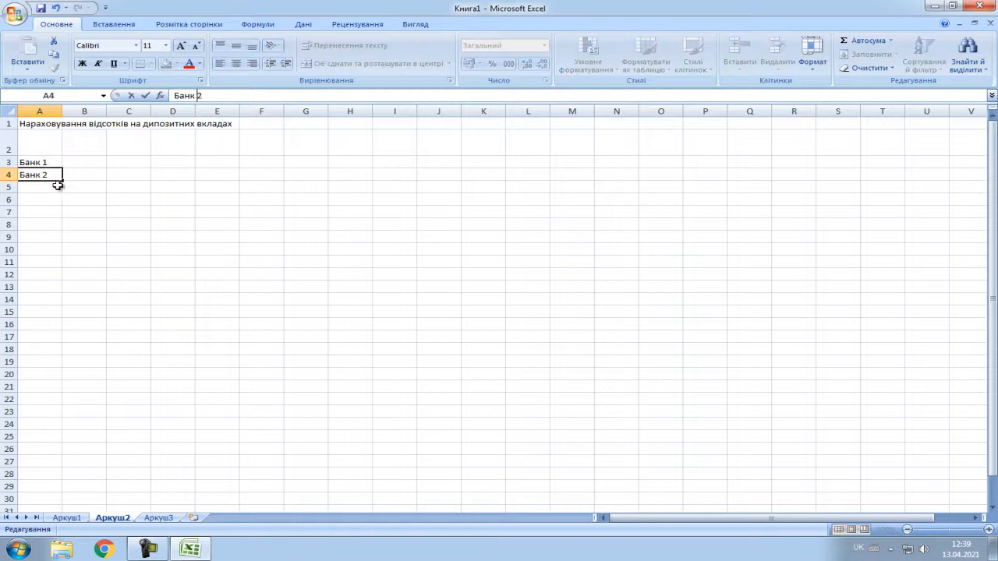
key(Return)
Step: Enter the row labels "Банк 3" in A5 and "Банк 4" in A6
text(Банк)
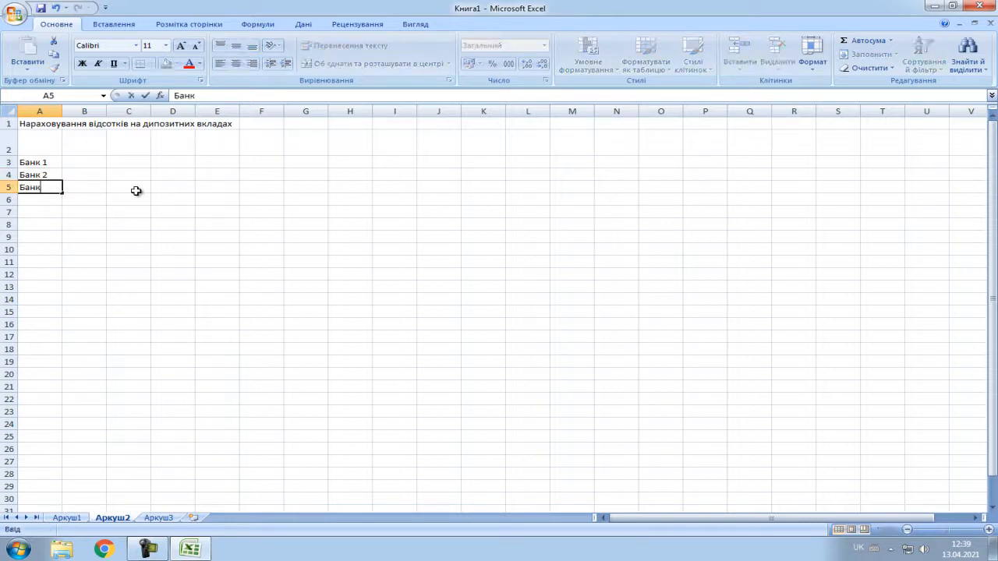
text( 3)
key(Return)
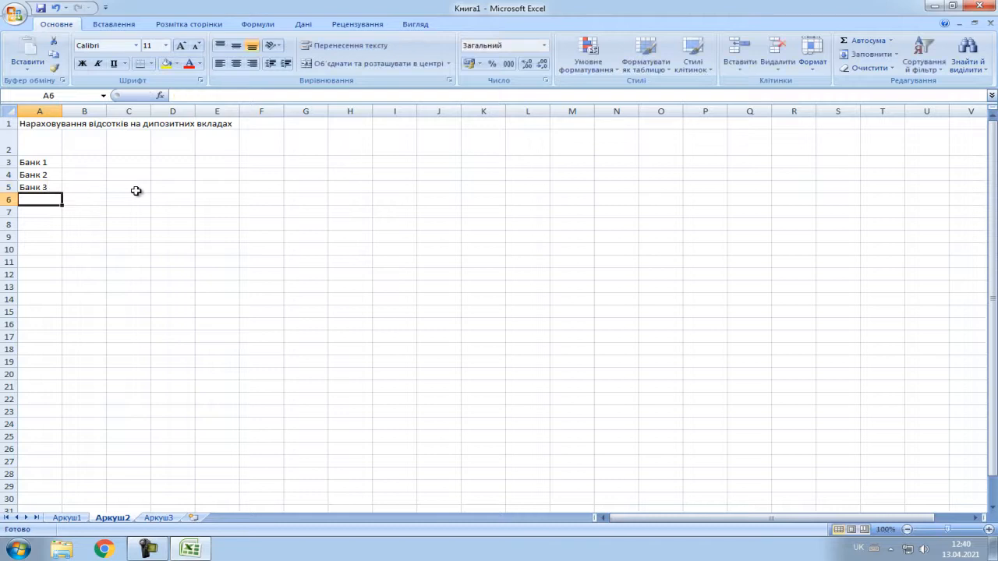
text(Банк 4)
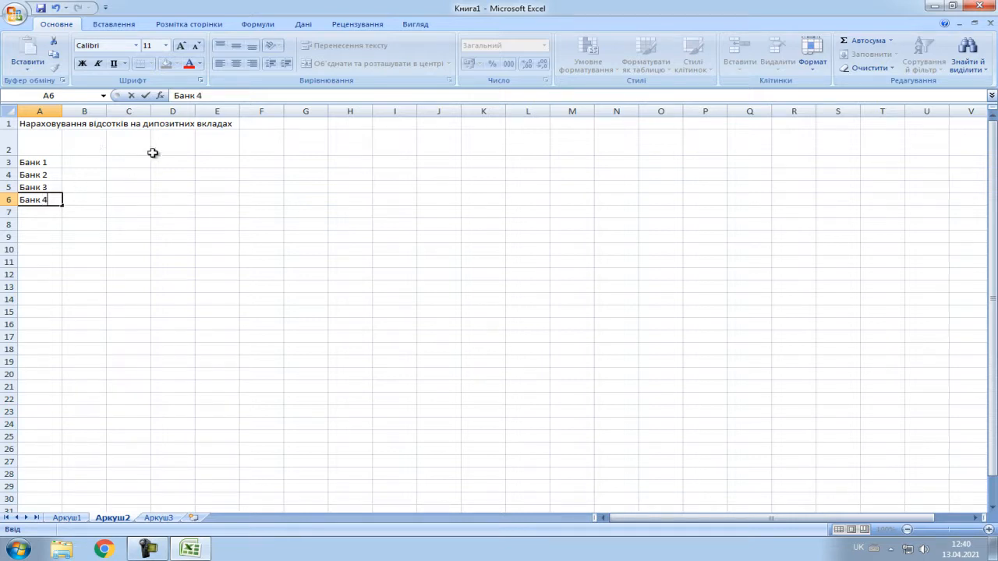
Step: Enter the column heading "Сума вкладу (грн)" in cell B2
click(85, 163)
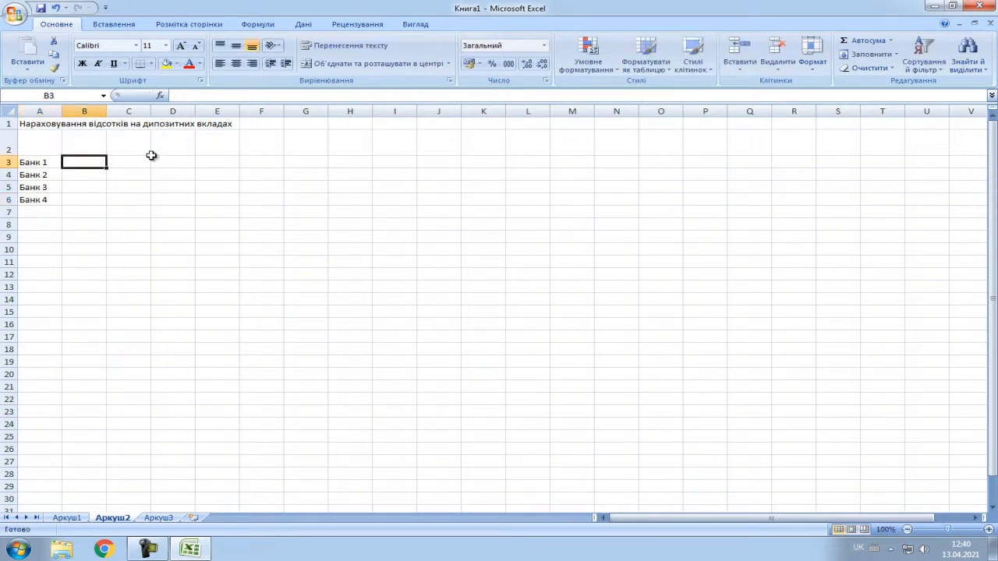
click(82, 146)
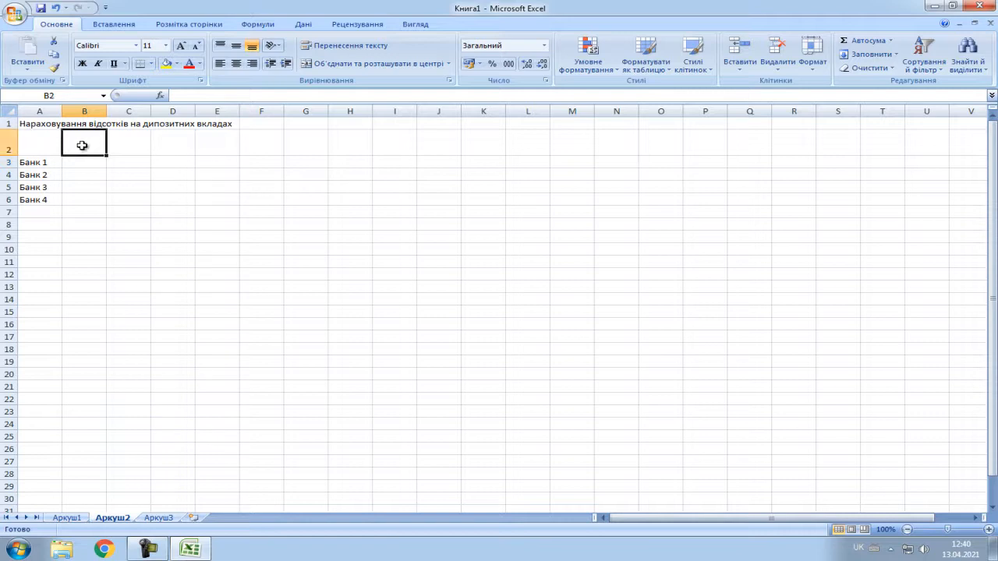
text(Сума вк)
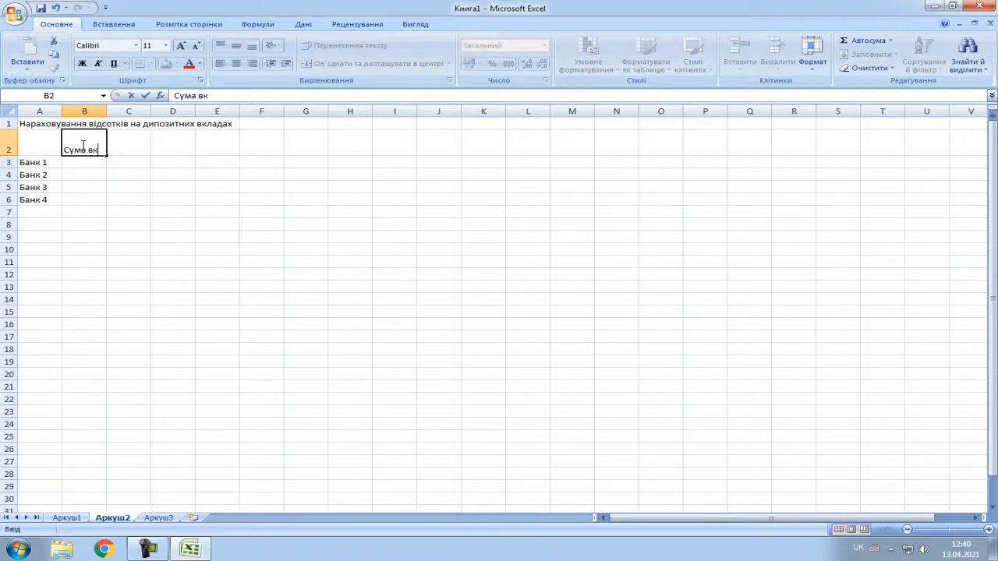
text(ладу)
text((грн))
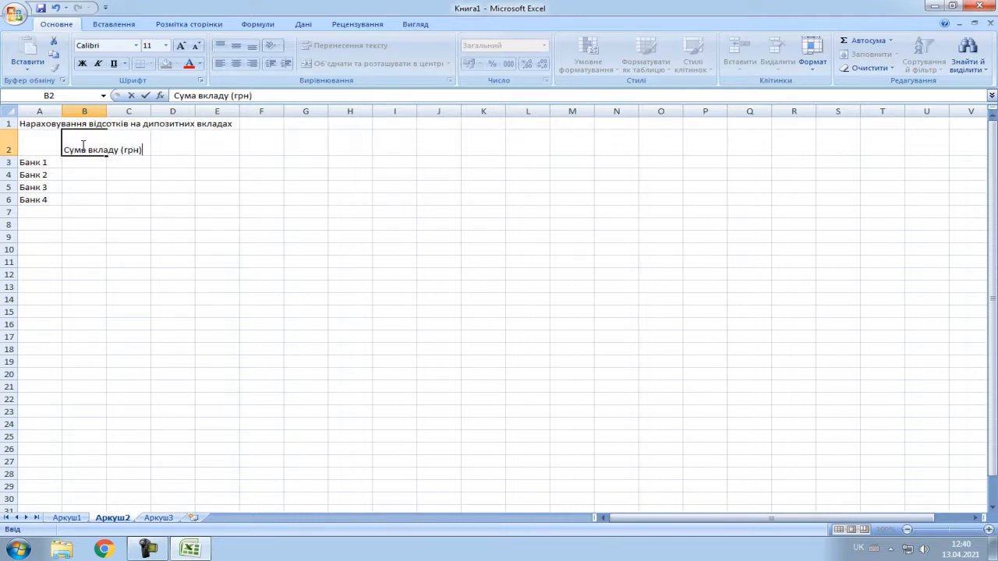
key(Tab)
Step: Enter the column heading "Депозитний відсоток (за рік)" in cell C2
text(Де)
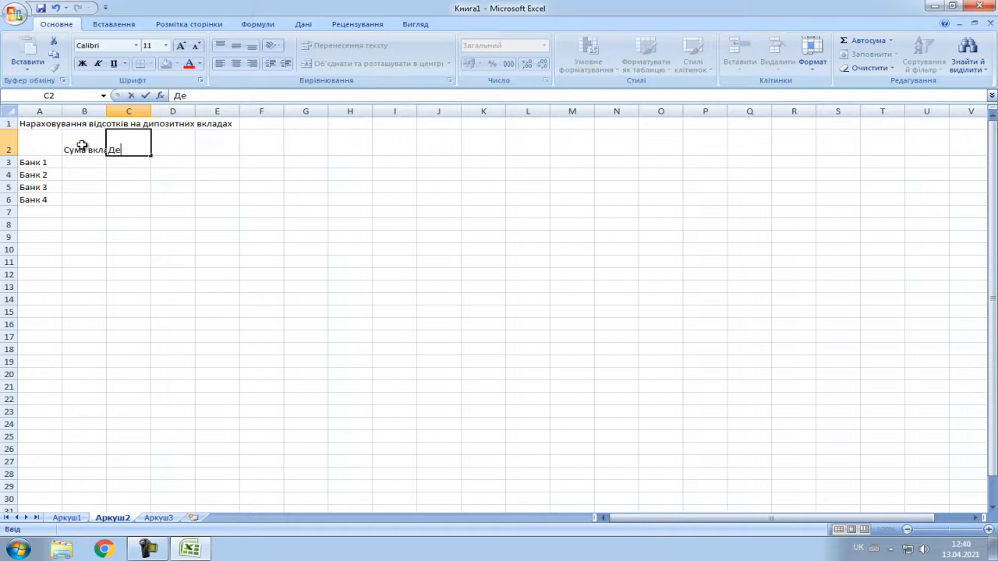
text(позитний відсоток)
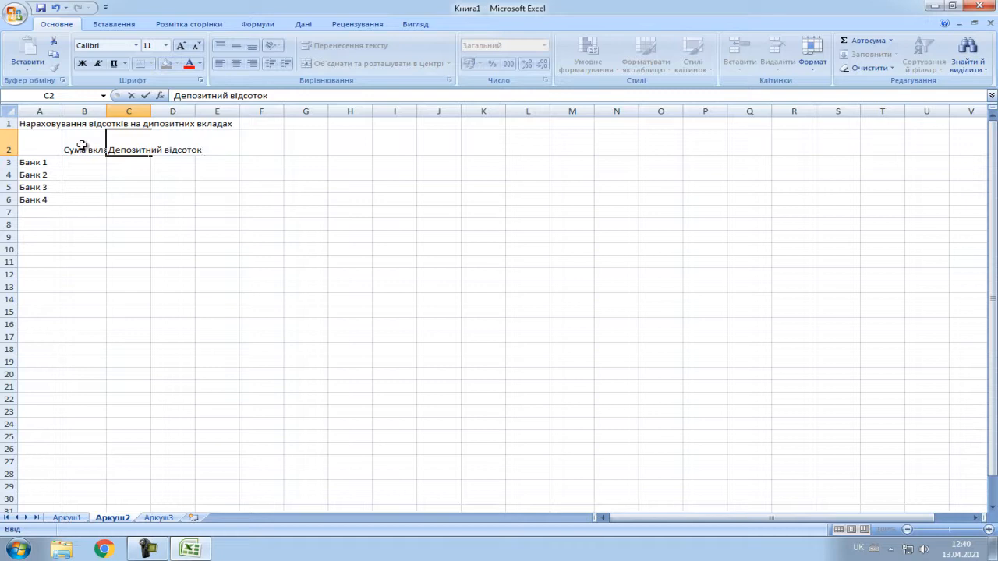
text((зарік)
key(BackSpace)
key(BackSpace)
key(BackSpace)
text(рік))
key(Tab)
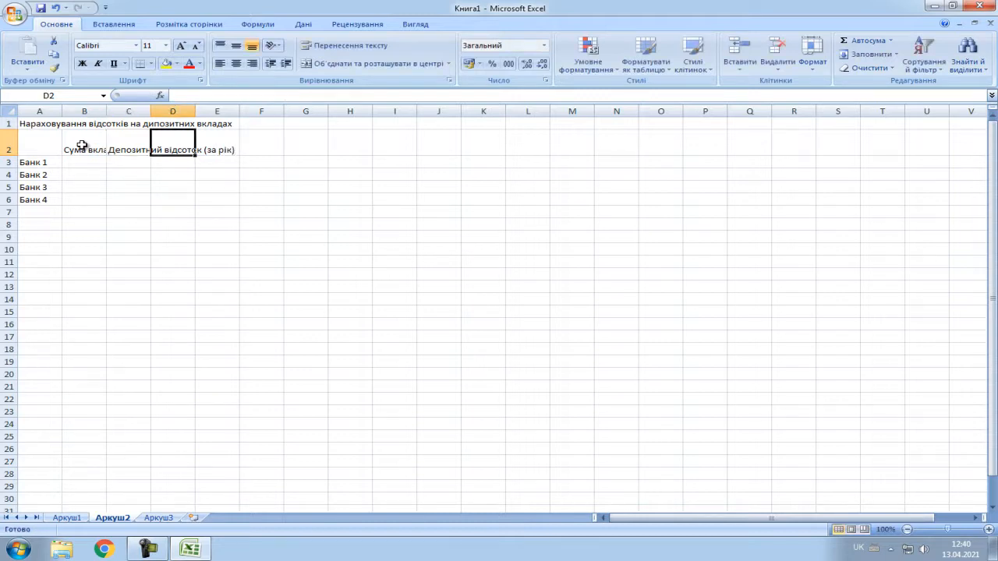
Step: Enter the column heading "Термін вкладу (місяць)" in cell D2
text(Те)
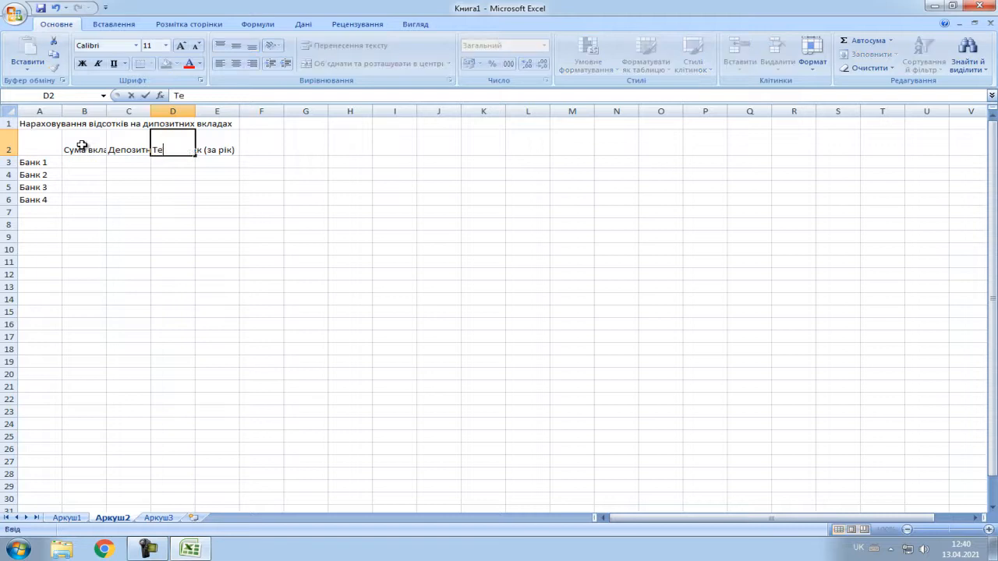
text(рмін вкладу )
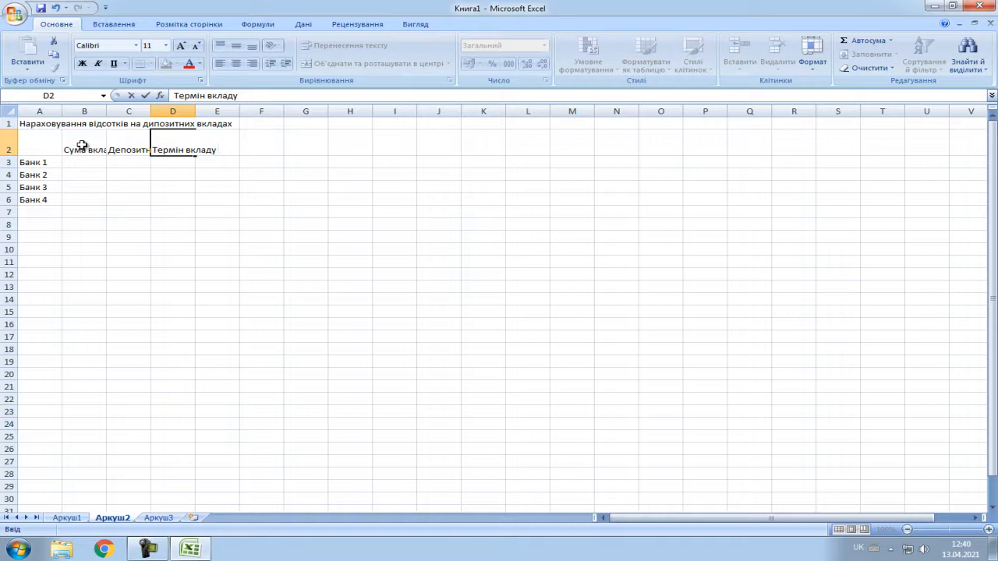
text((місяць))
key(Tab)
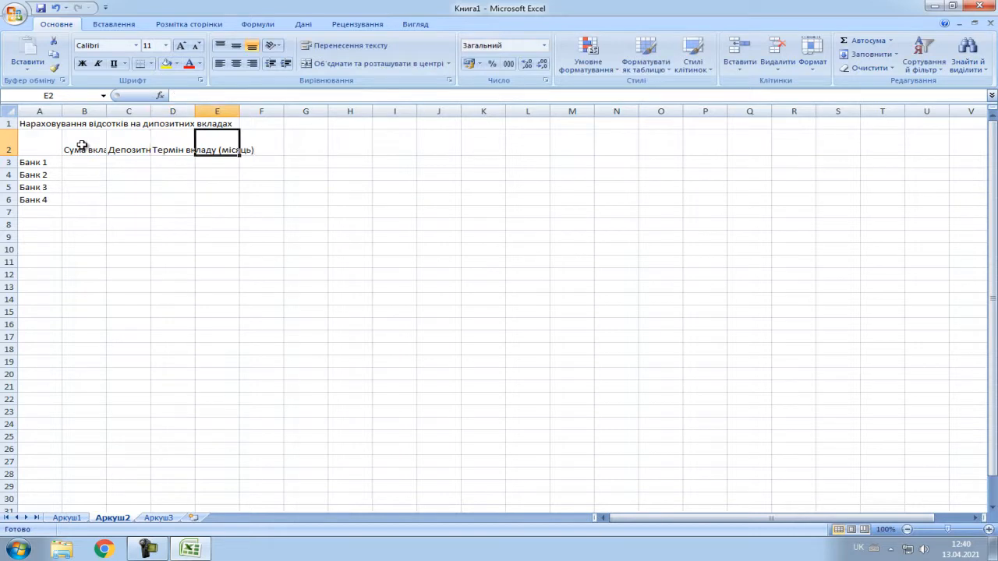
Step: Enter the heading "Сума нарахування відсотків (грн)" in cell E2 and widen columns B to E to fit their headings
text(Су)
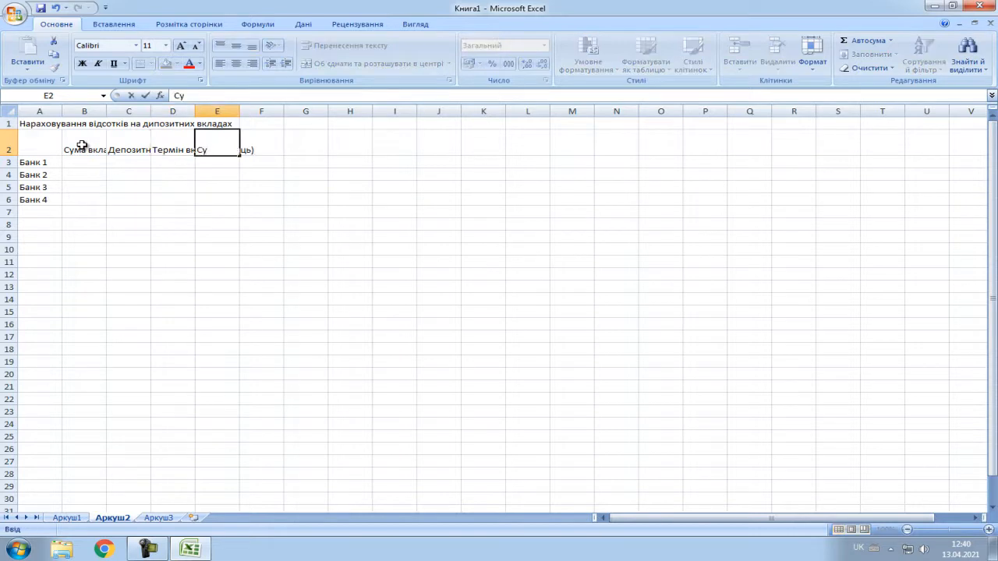
text(ма нарахування ві)
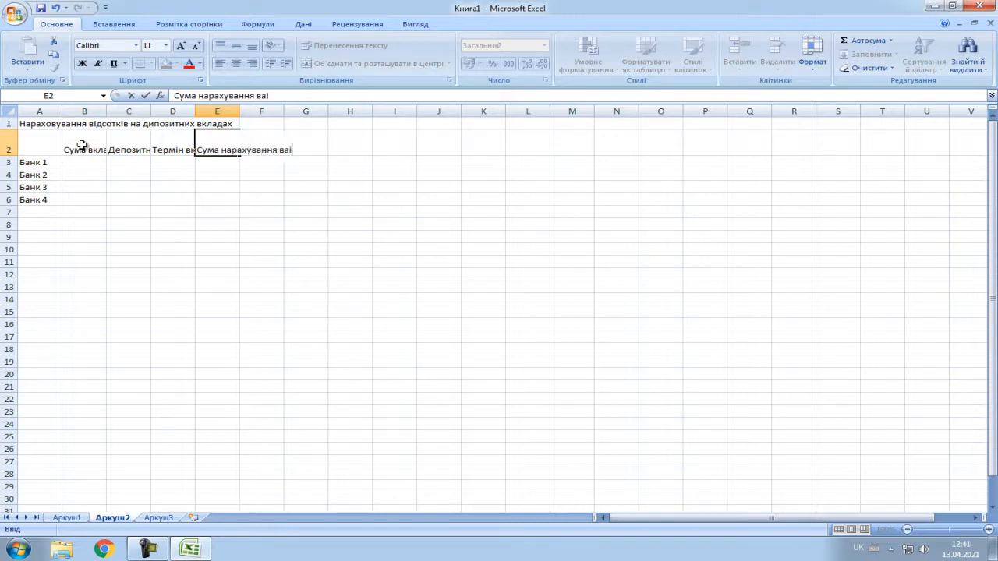
text(дсотків (грн))
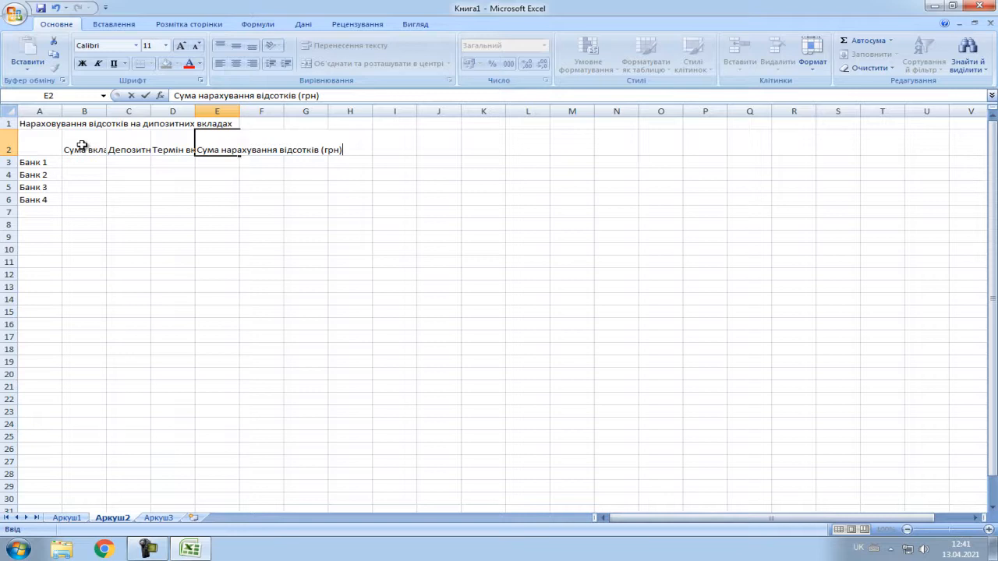
click(136, 360)
drag(106, 111, 584, 113)
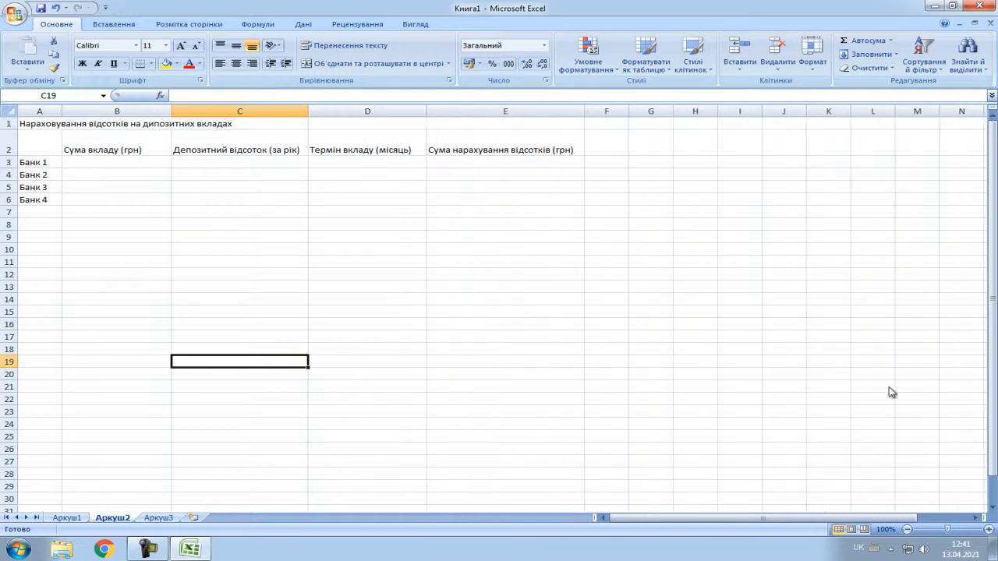
Step: Clear the bank labels in A4:A6 and regenerate them by autofilling "Банк 1" from A3 down to A6
click(988, 530)
click(989, 529)
click(989, 529)
click(989, 529)
click(988, 529)
click(988, 529)
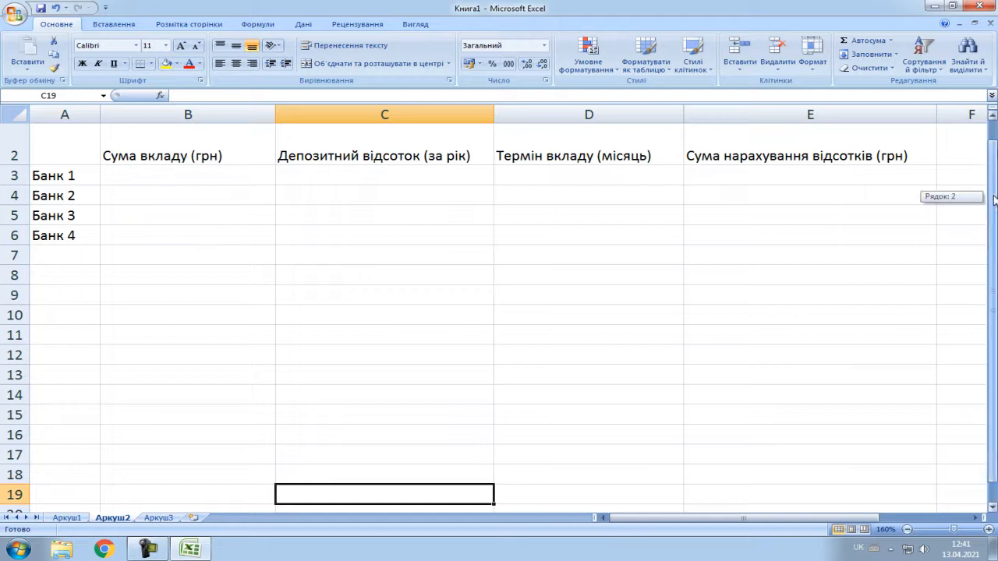
scroll(988, 211, up, 1)
drag(68, 216, 71, 252)
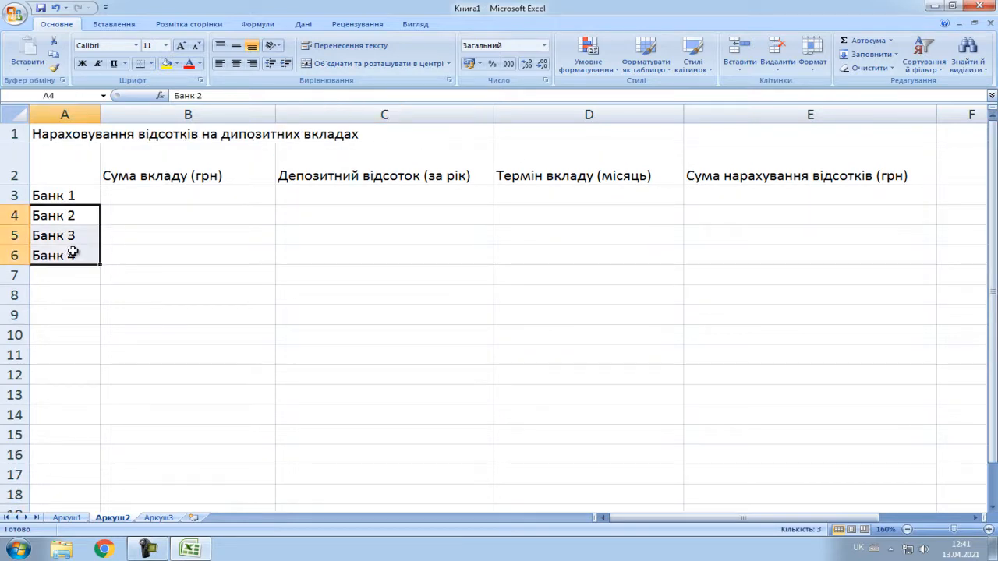
key(Delete)
click(78, 195)
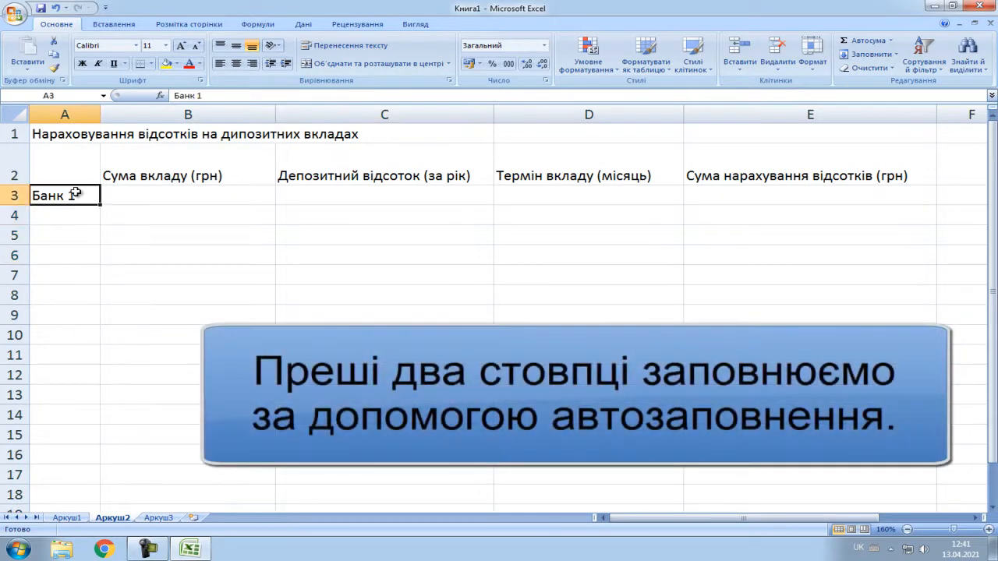
drag(100, 204, 102, 258)
click(142, 330)
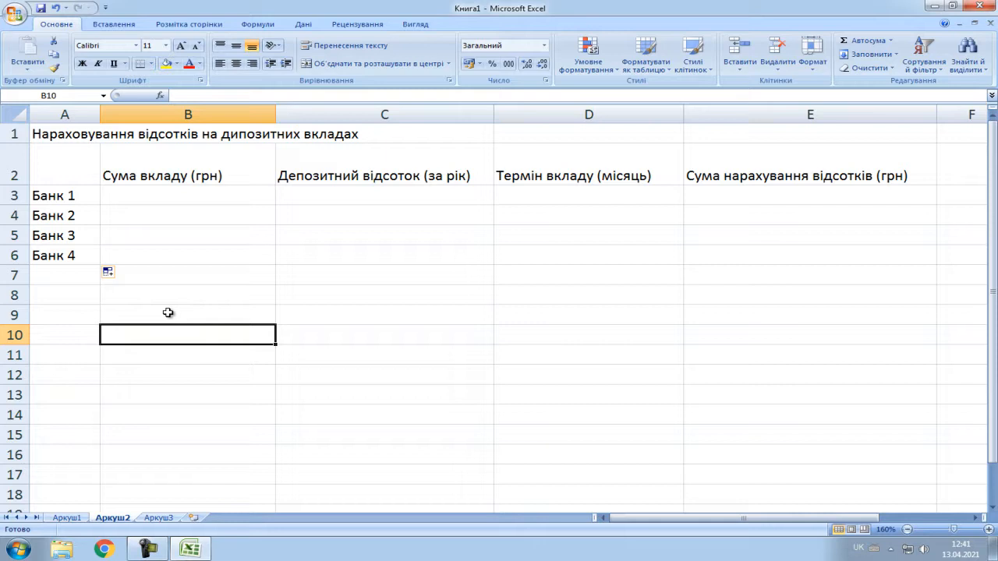
Step: Enter the deposit sum 100000 in B3 and autofill it down to B6
click(204, 195)
text(100000)
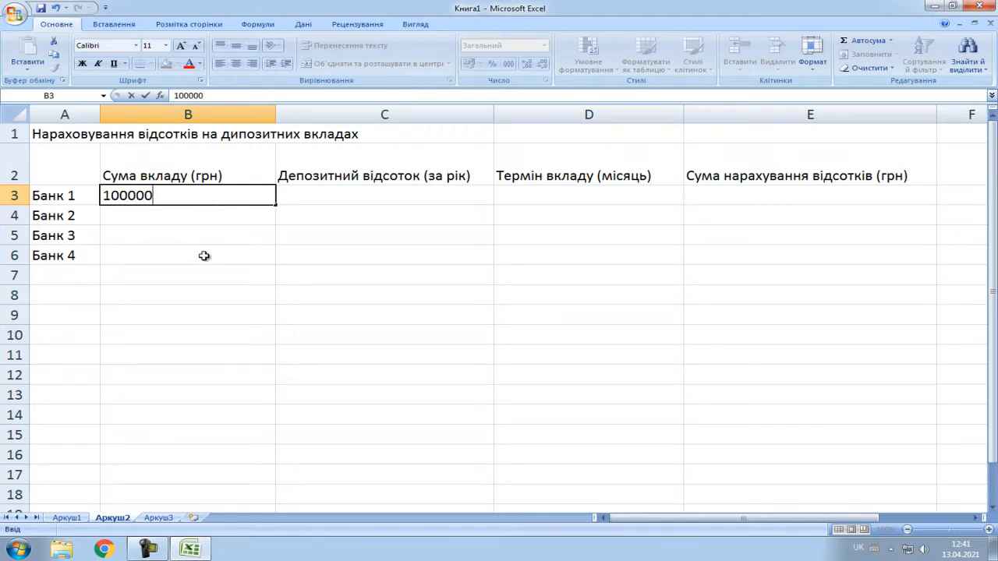
click(205, 256)
click(239, 195)
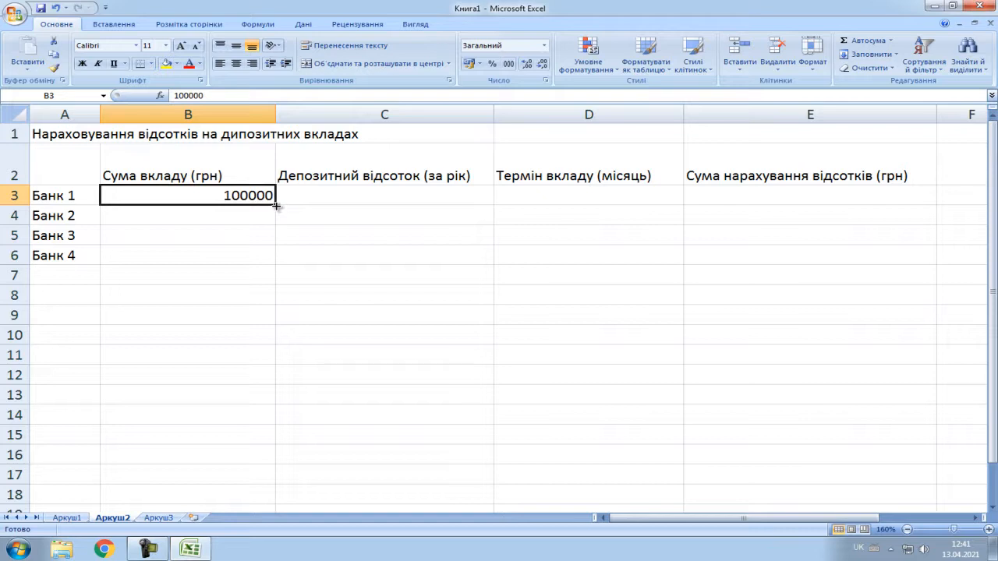
drag(277, 205, 279, 267)
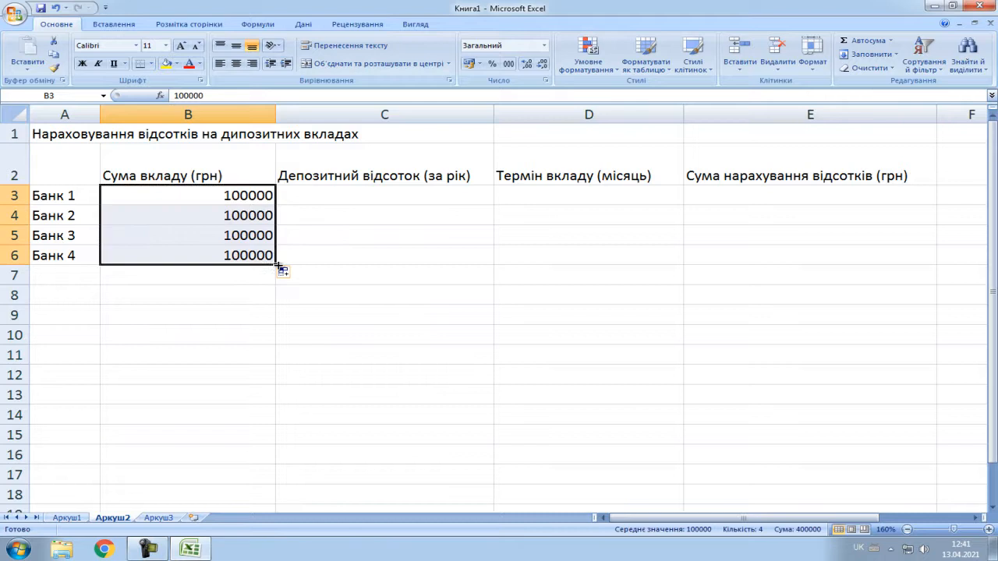
click(350, 331)
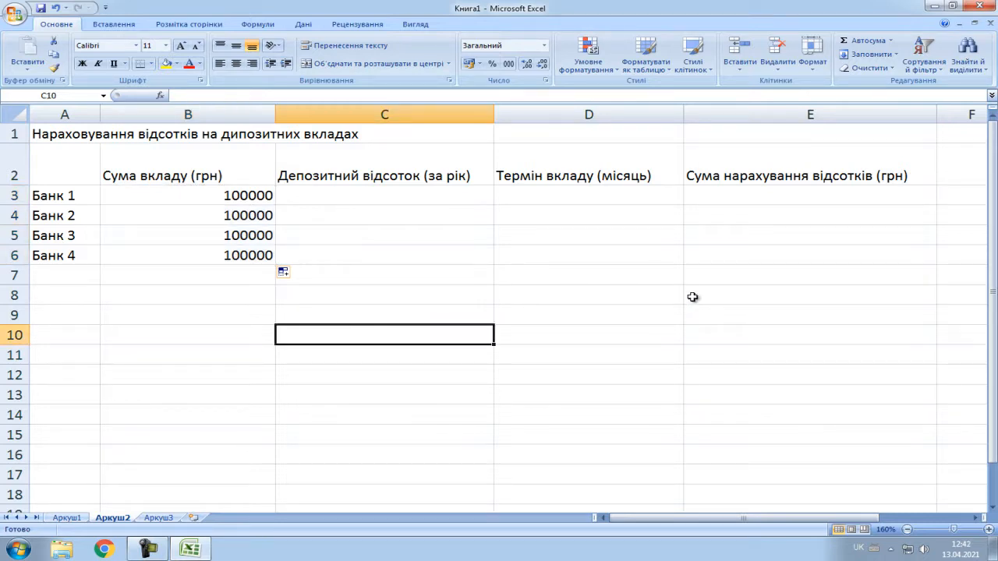
Step: Enter the yearly deposit rates 15,25 in C3 and 16,00 in C4
click(472, 191)
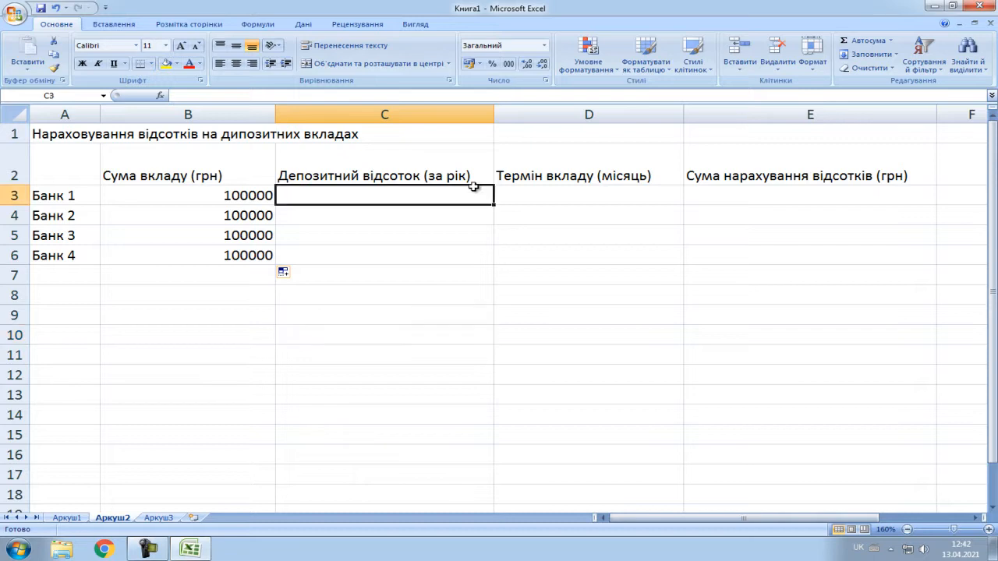
text(15,)
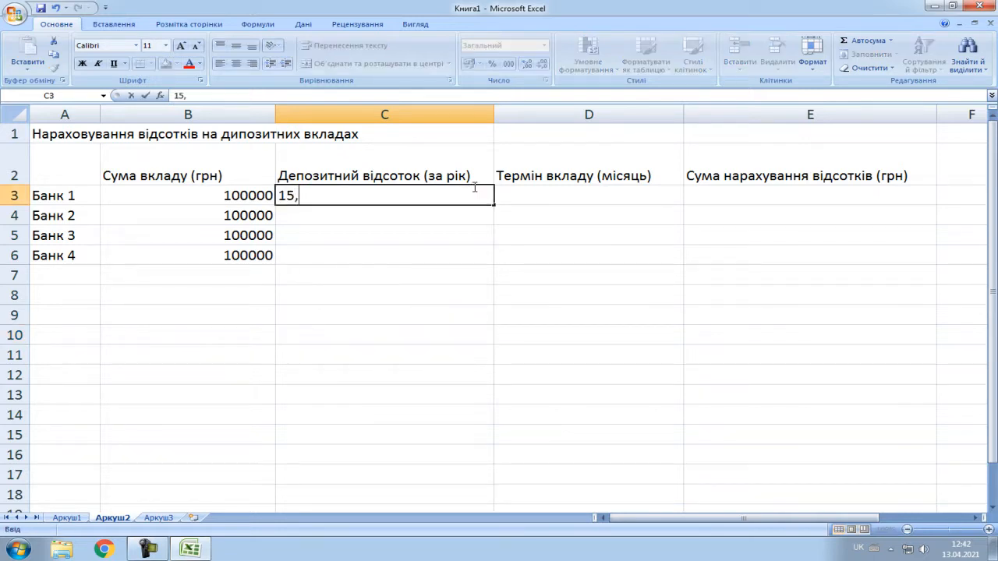
text(25)
key(Return)
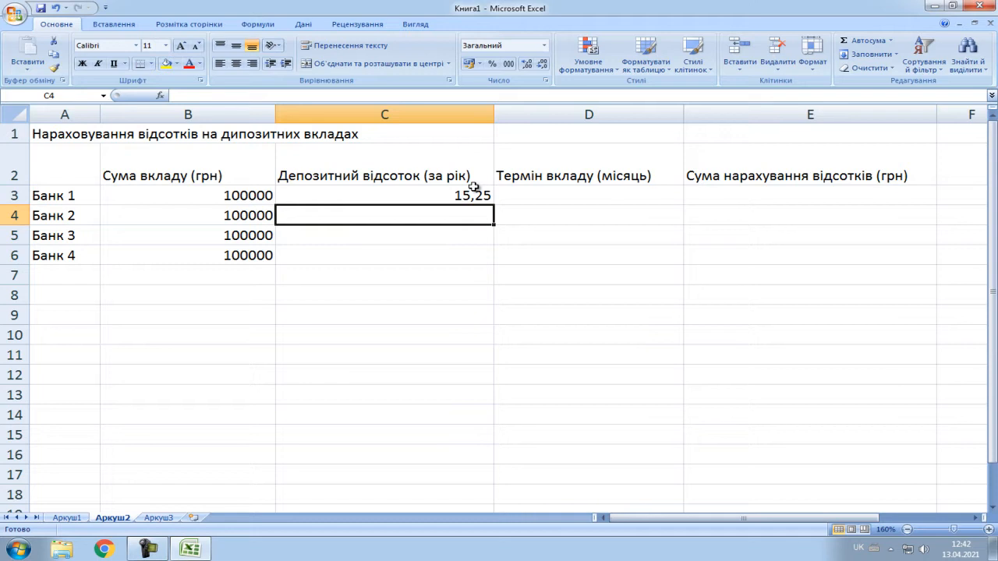
text(16)
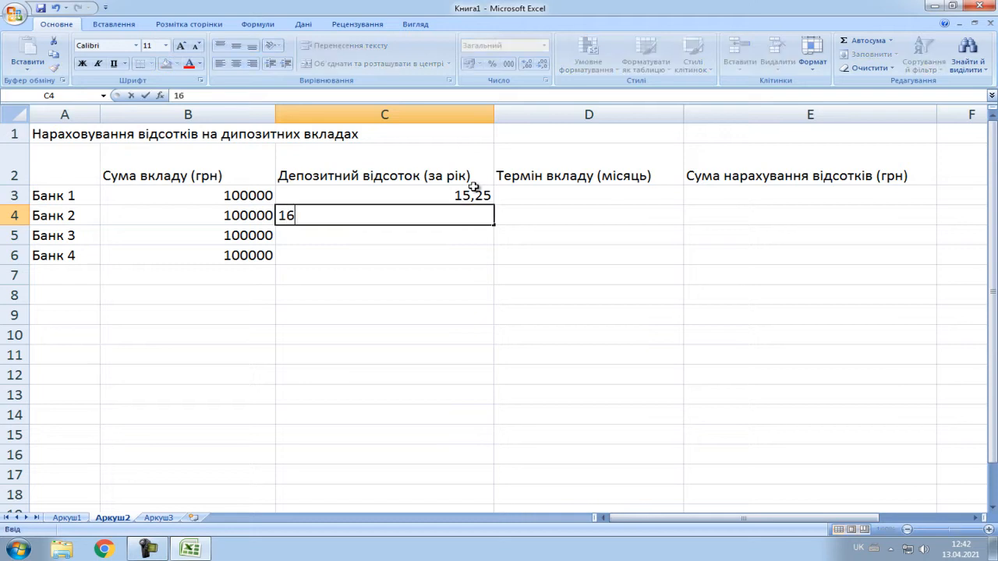
text(,00)
key(Return)
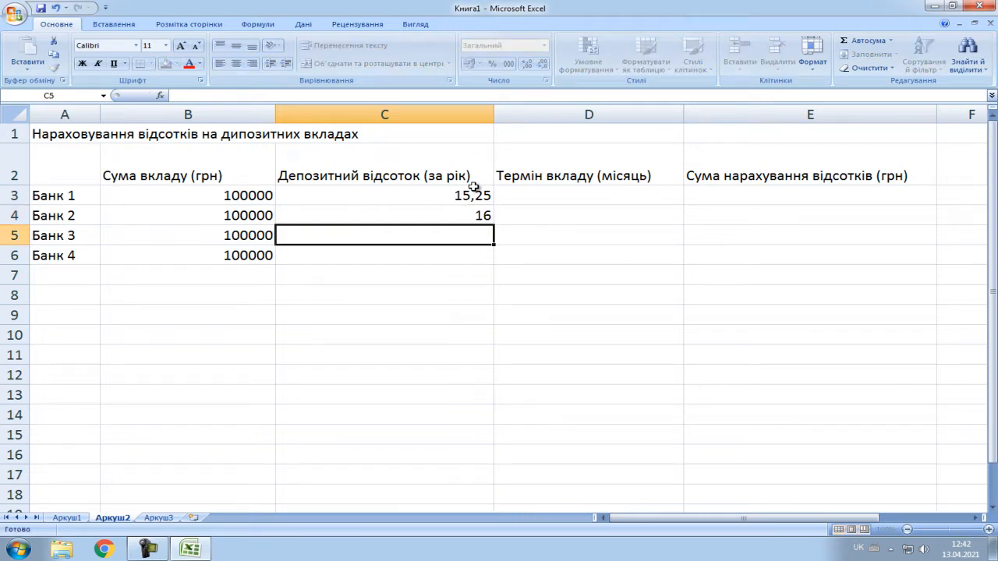
Step: Enter the yearly deposit rates 14,25 in C5 and 19,50 in C6
text(14)
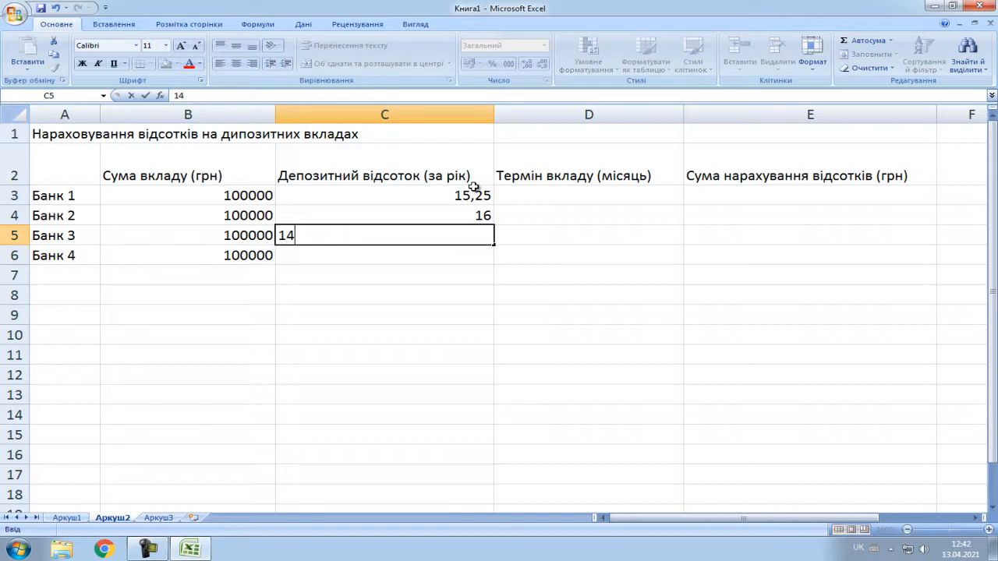
text(,25)
key(Return)
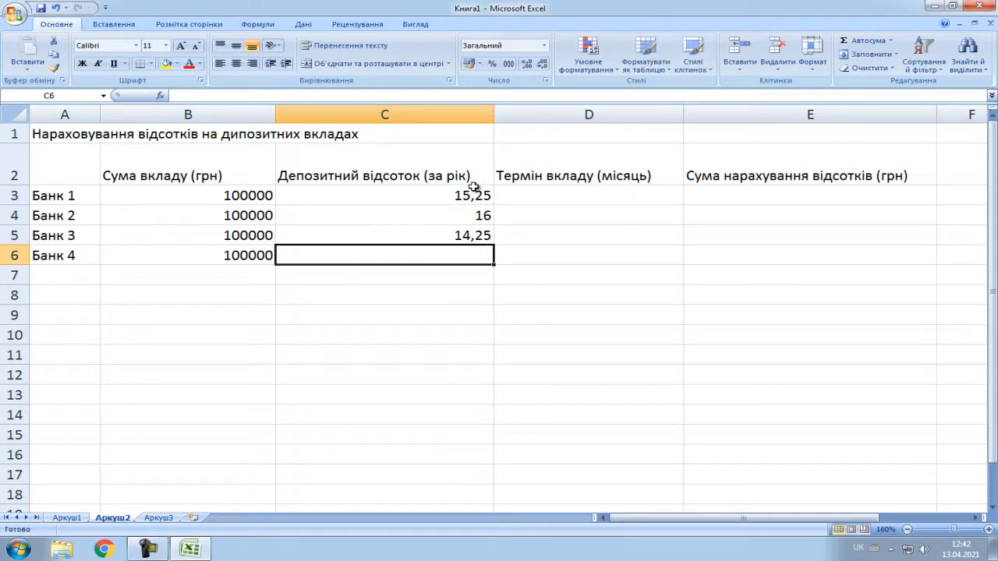
text(19,50)
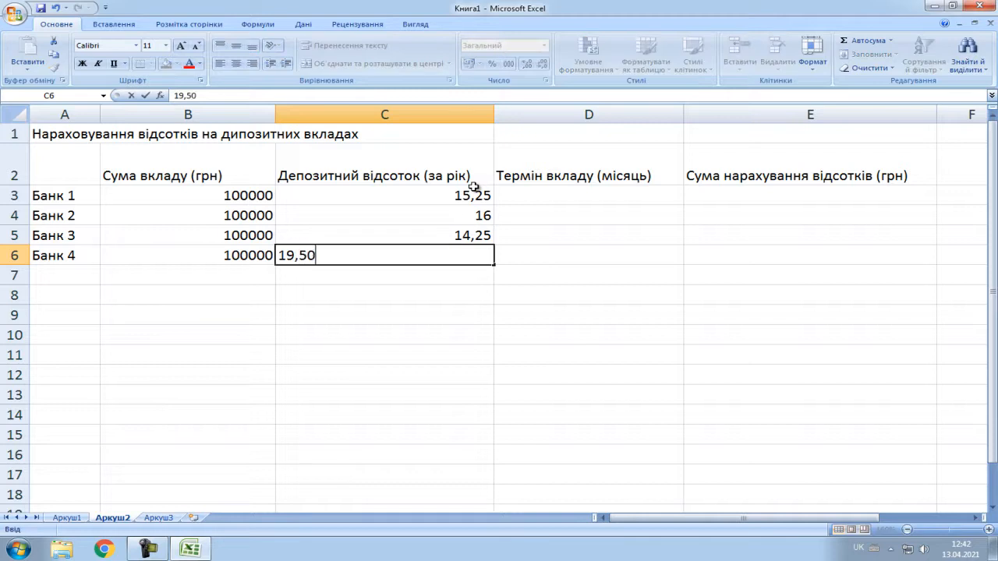
key(Tab)
key(Up)
key(Up)
key(Up)
key(Down)
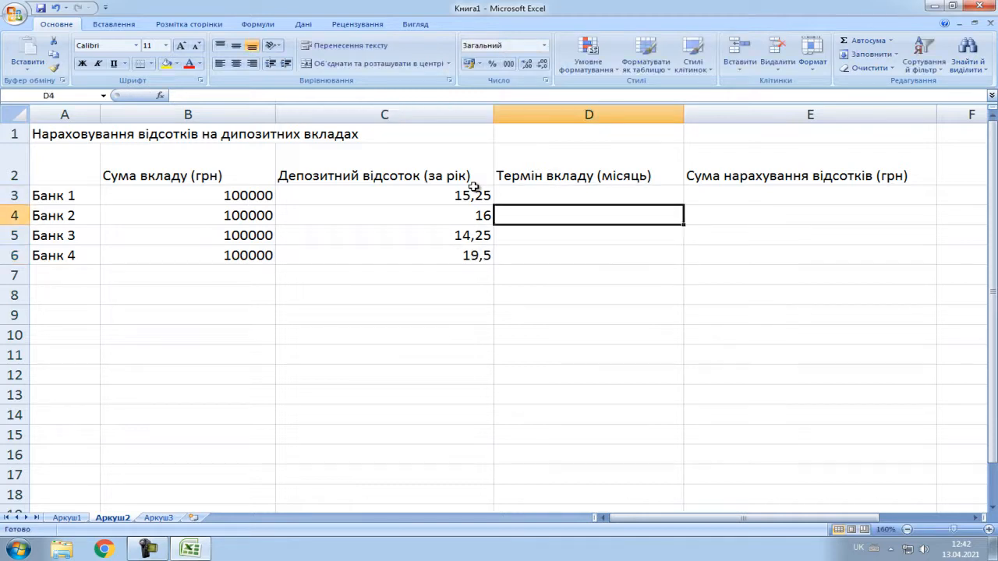
key(Left)
key(Left)
key(Right)
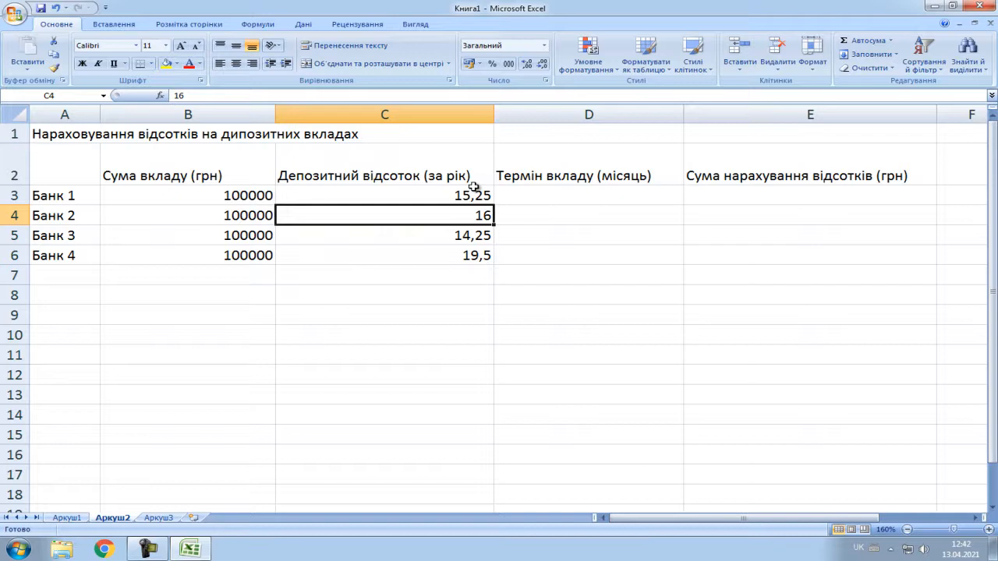
Step: Format the deposit rates in C3:C6 to show two decimal places
drag(443, 195, 456, 248)
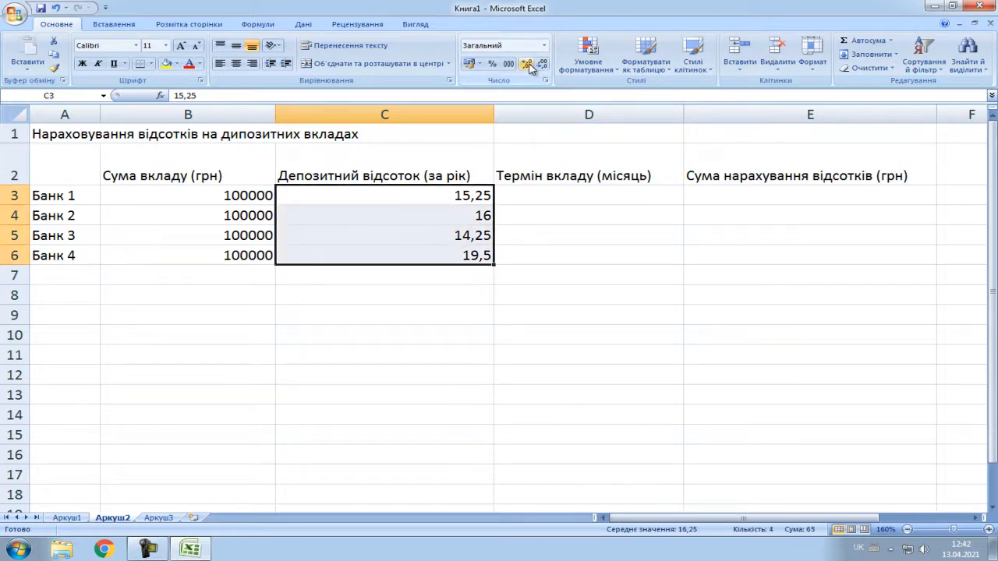
click(542, 65)
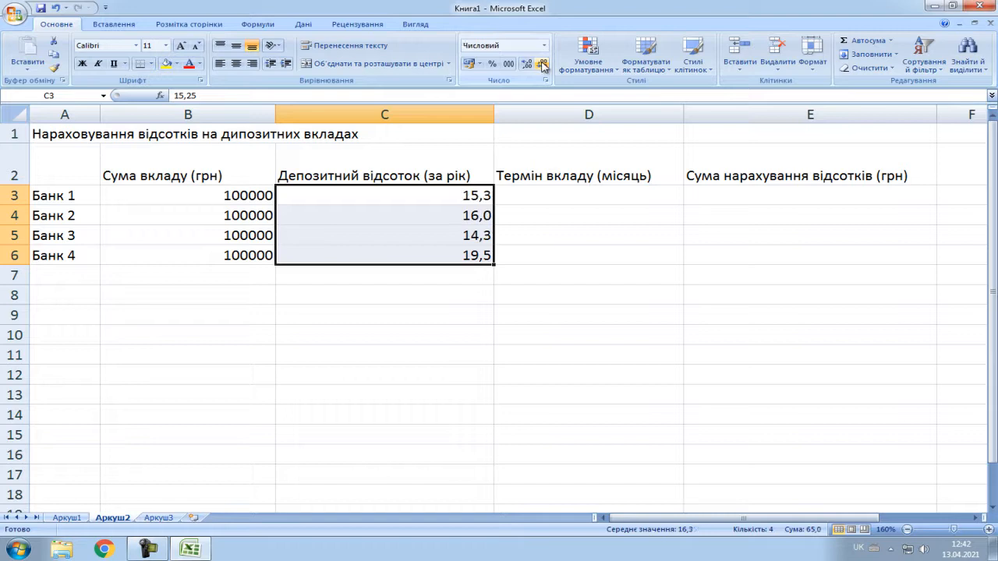
click(543, 66)
double_click(528, 63)
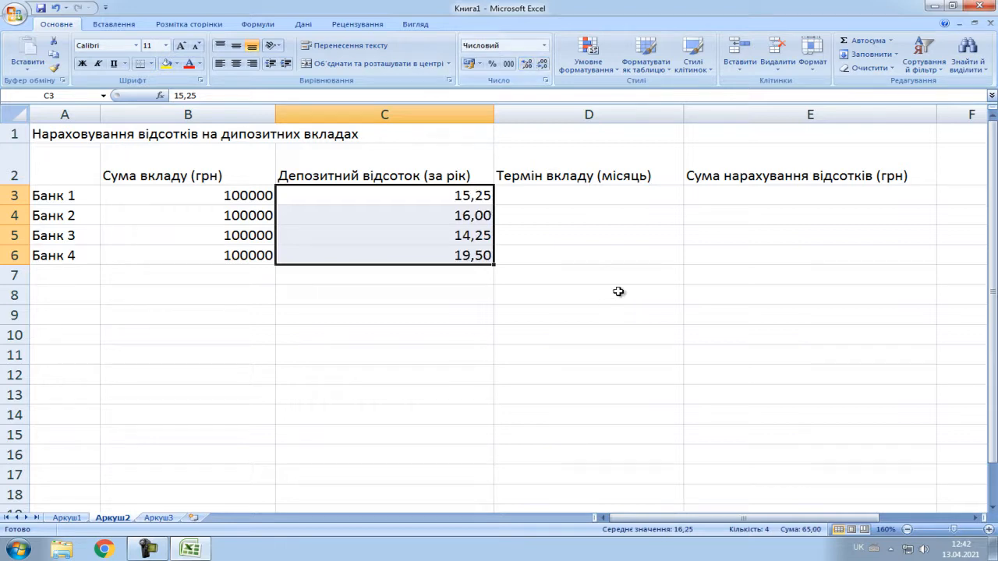
Step: Enter the deposit terms in months 13, 6, 12 and 3 in D3:D6
click(633, 226)
click(637, 201)
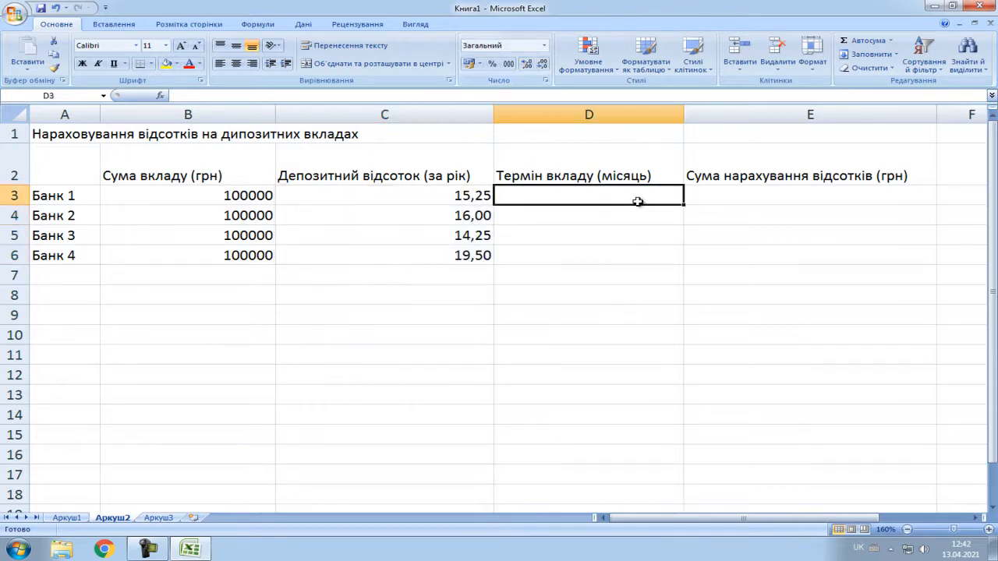
text(13)
key(Return)
text(6)
key(Return)
text(12)
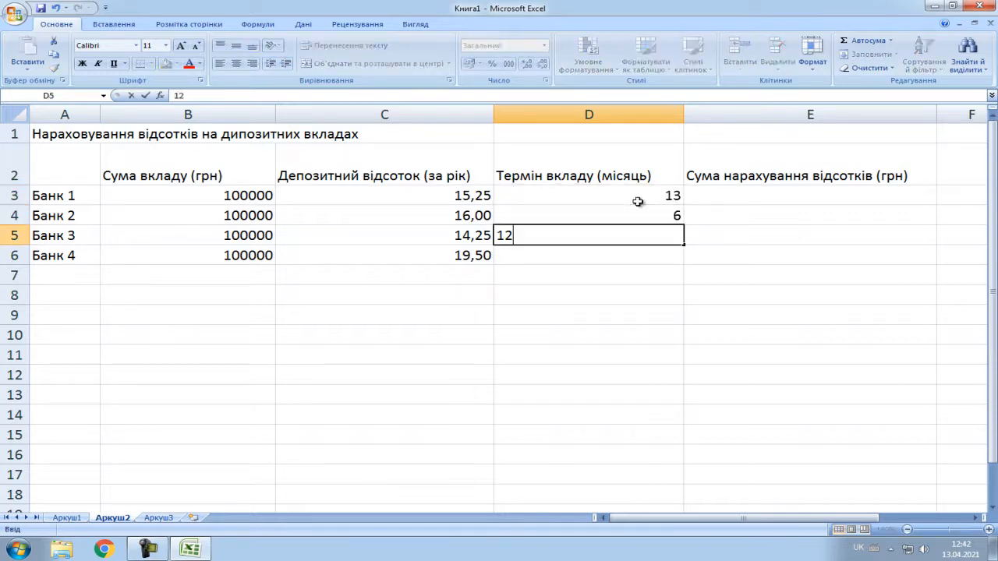
key(Return)
text(3)
key(Tab)
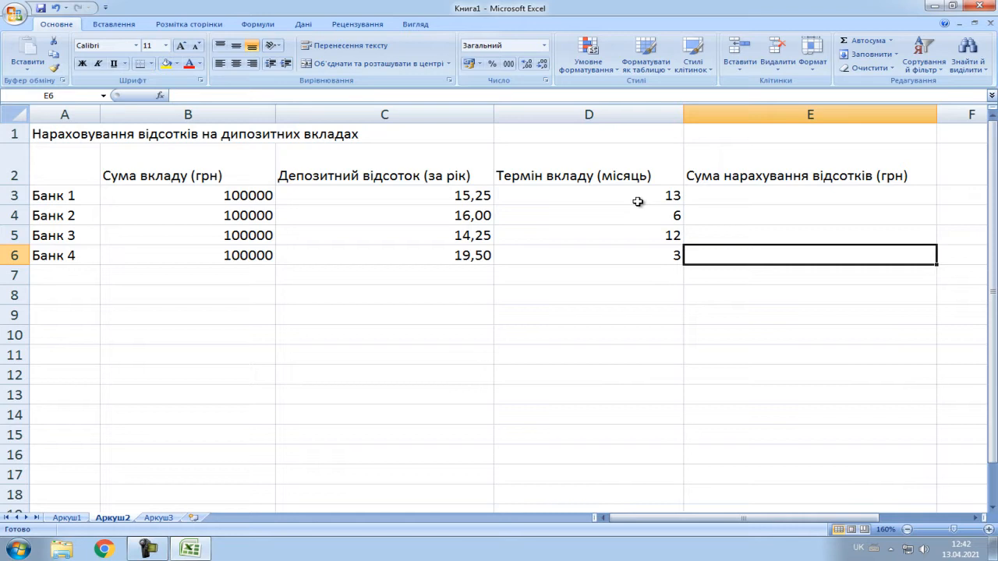
Step: Enter the accrued interest amounts 16520,83 in E3 and 80000,00 in E4
key(Up)
key(Up)
key(Up)
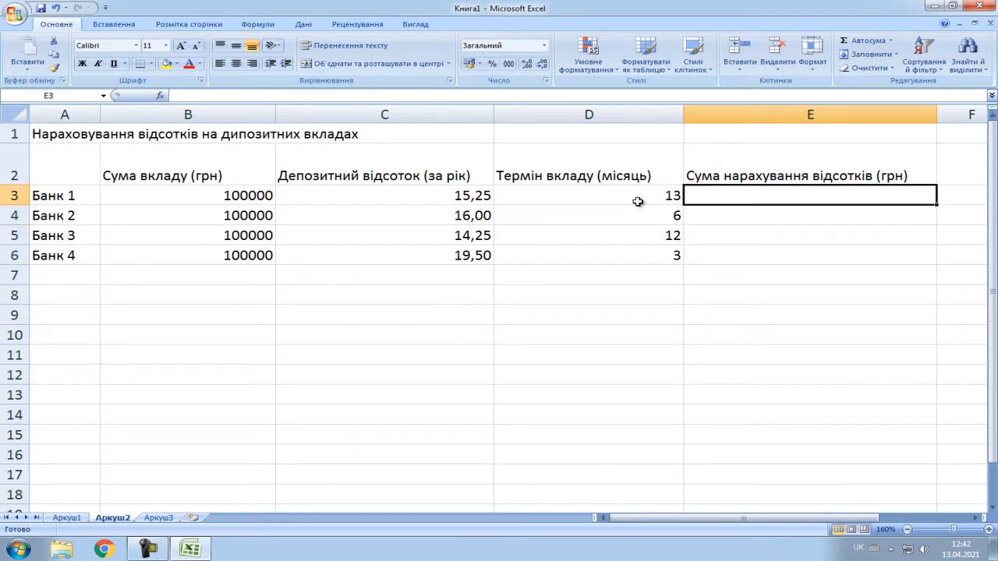
text(16)
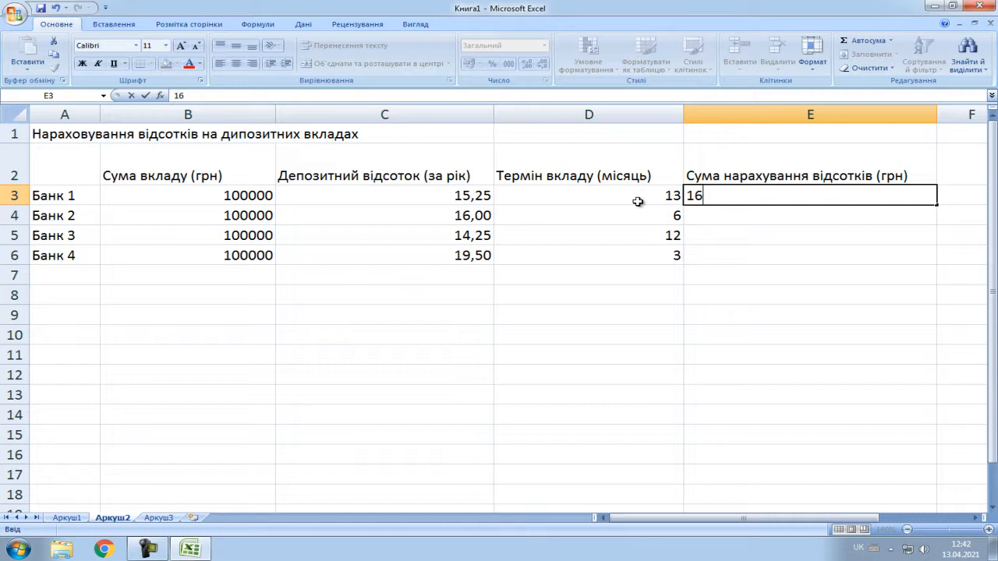
text(520,83)
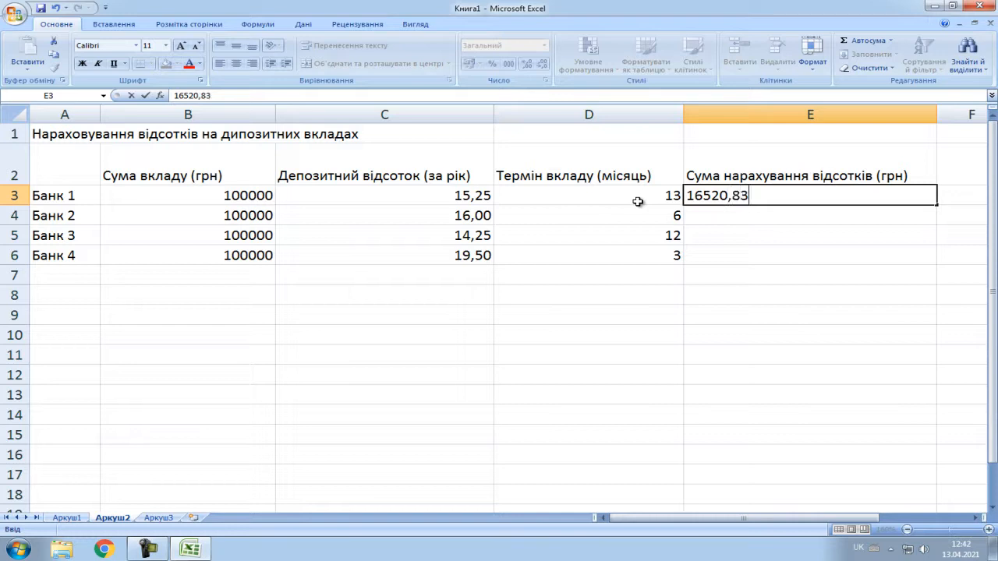
click(718, 211)
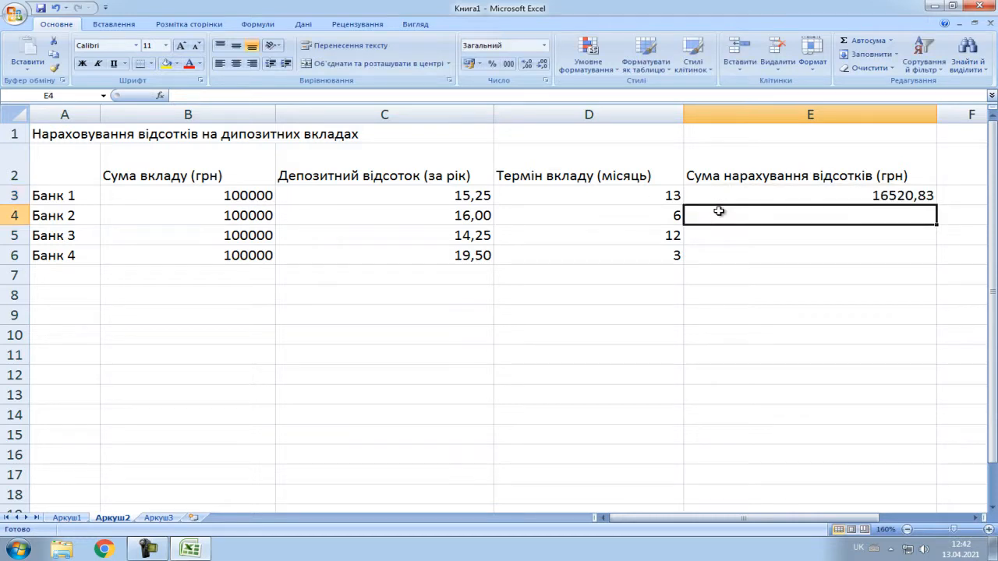
text(80000,00)
click(741, 234)
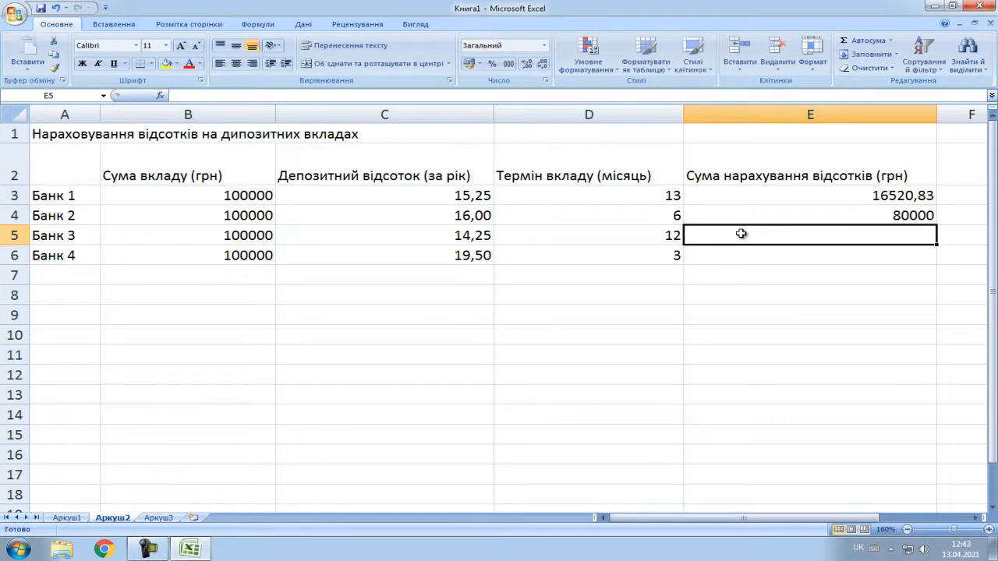
Step: Enter the accrued interest amount 14250,00 in E5, with a comma as the decimal separator
text(14)
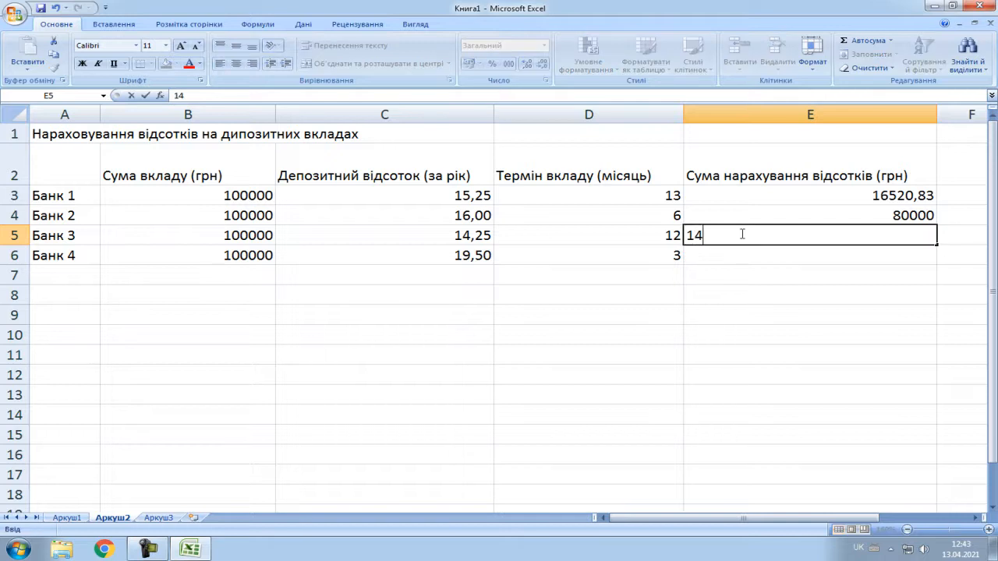
text(250.00)
key(Left)
key(Left)
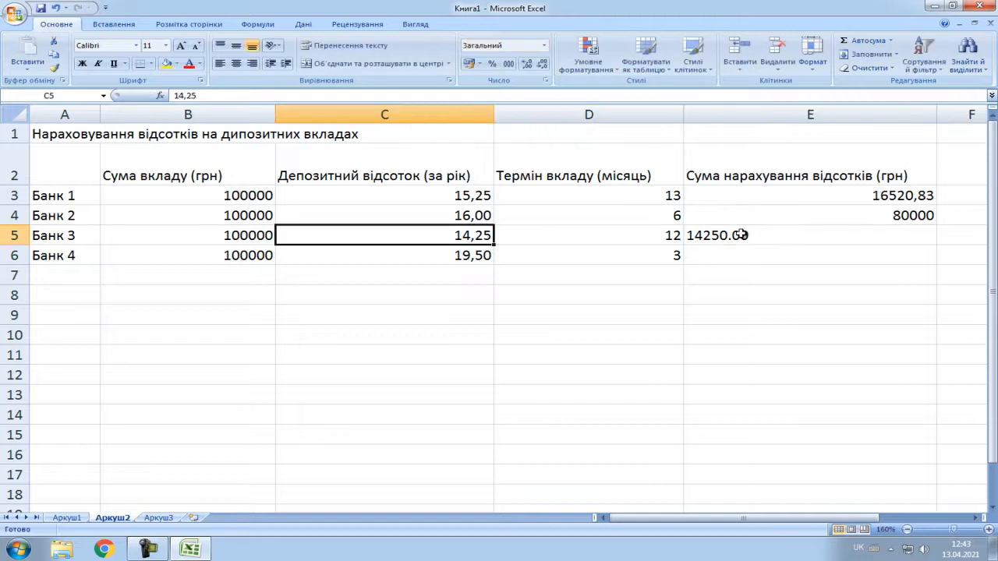
click(743, 234)
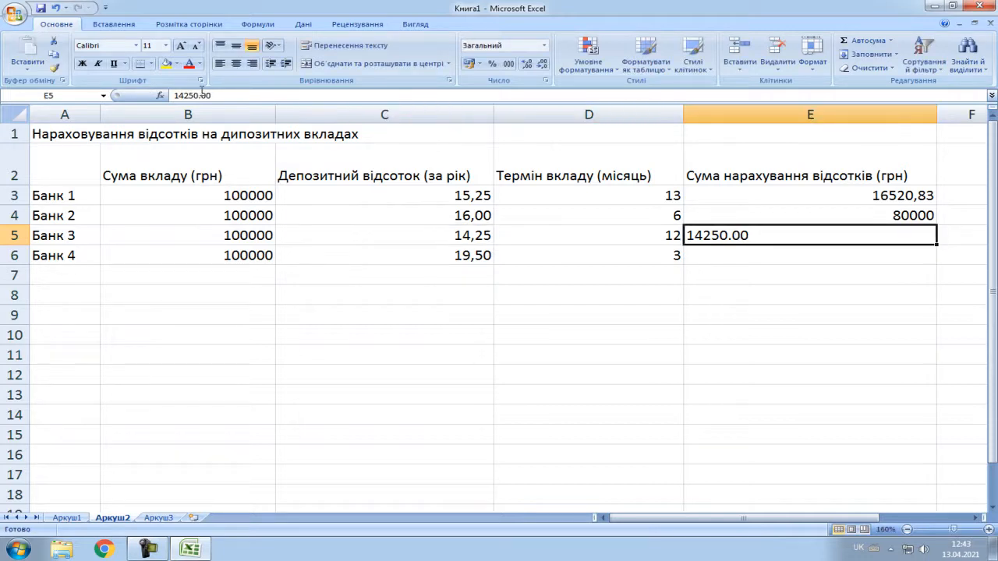
click(281, 94)
key(Left)
key(Left)
key(BackSpace)
text(,)
click(844, 258)
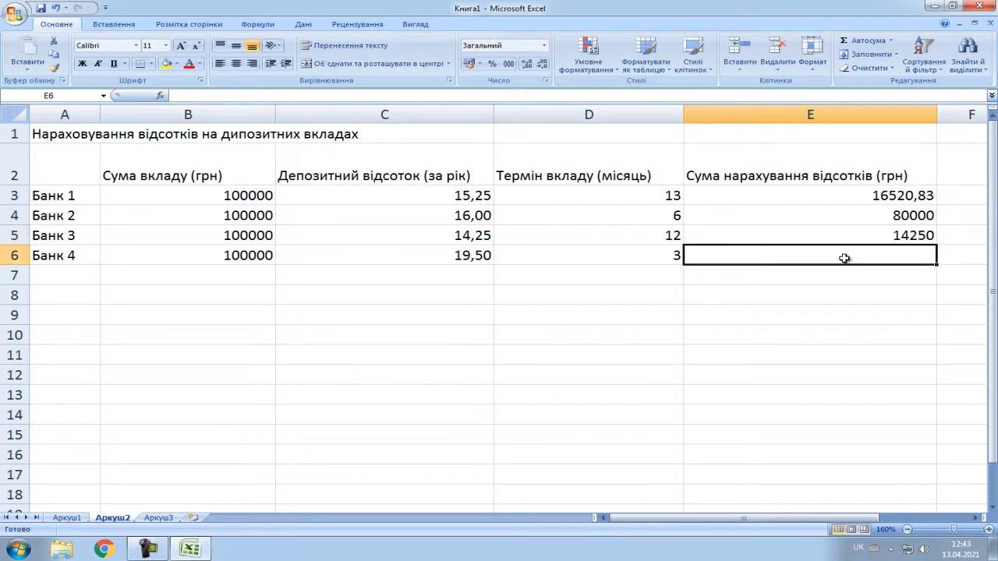
Step: Enter the accrued interest amount 4875,00 for Банк 4 in E6
text(48)
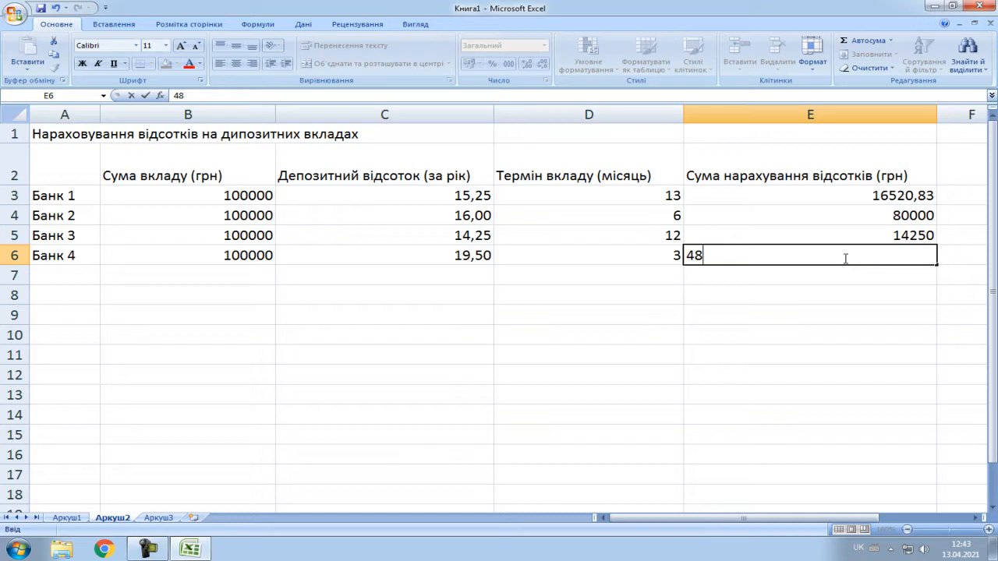
text(75,00)
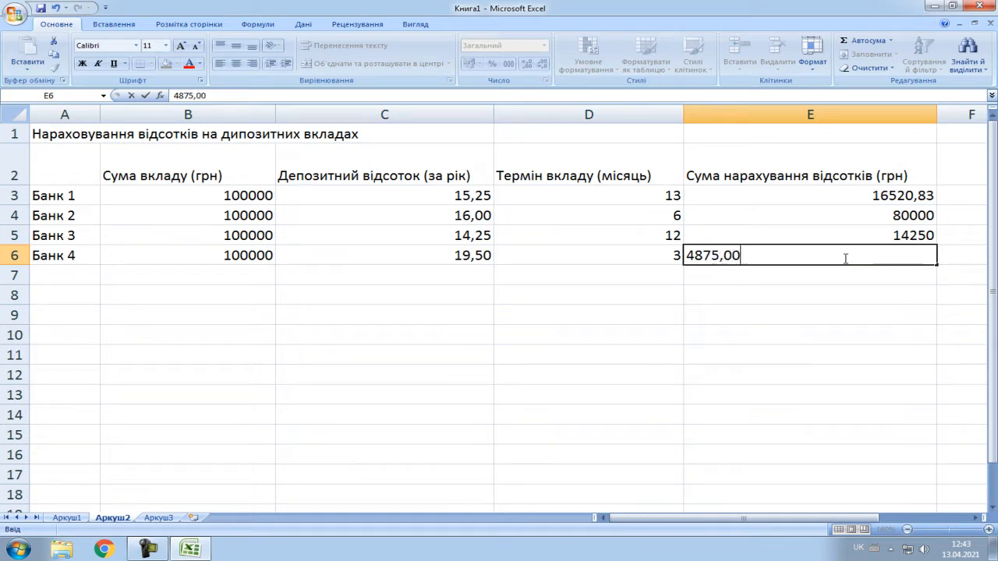
click(795, 310)
Step: Format the accrued interest amounts in E3:E6 to show two decimal places
click(920, 253)
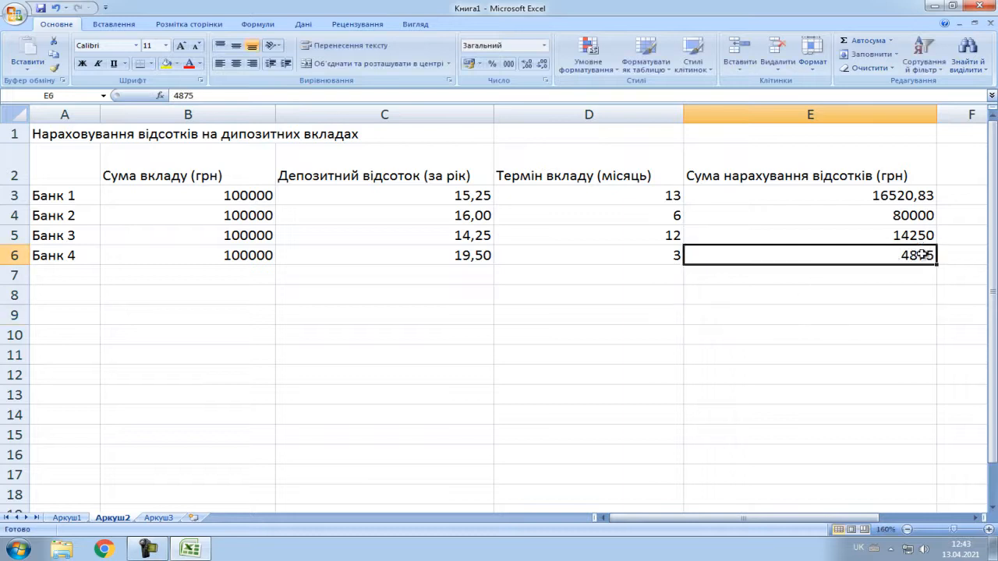
drag(922, 254, 920, 195)
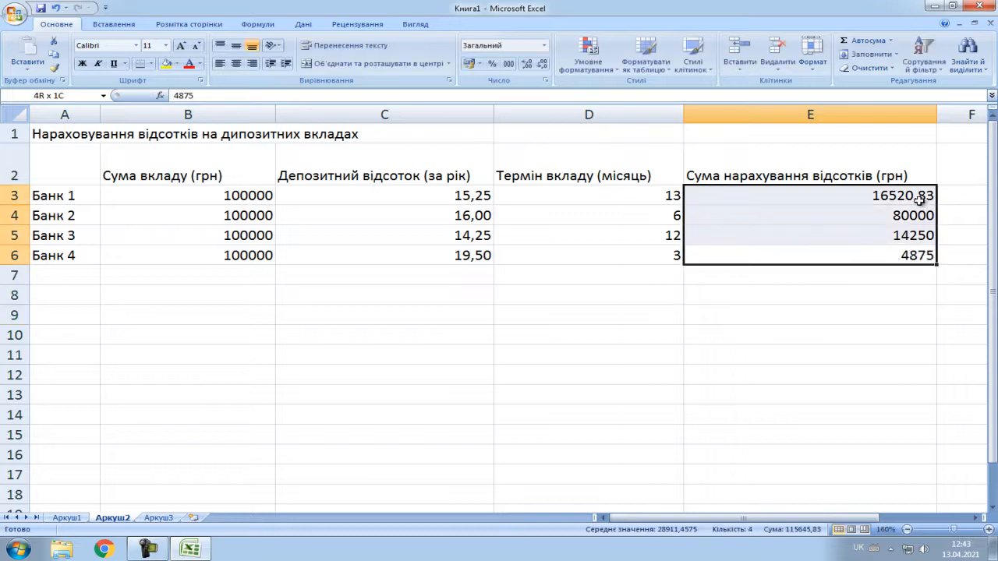
click(541, 65)
click(527, 64)
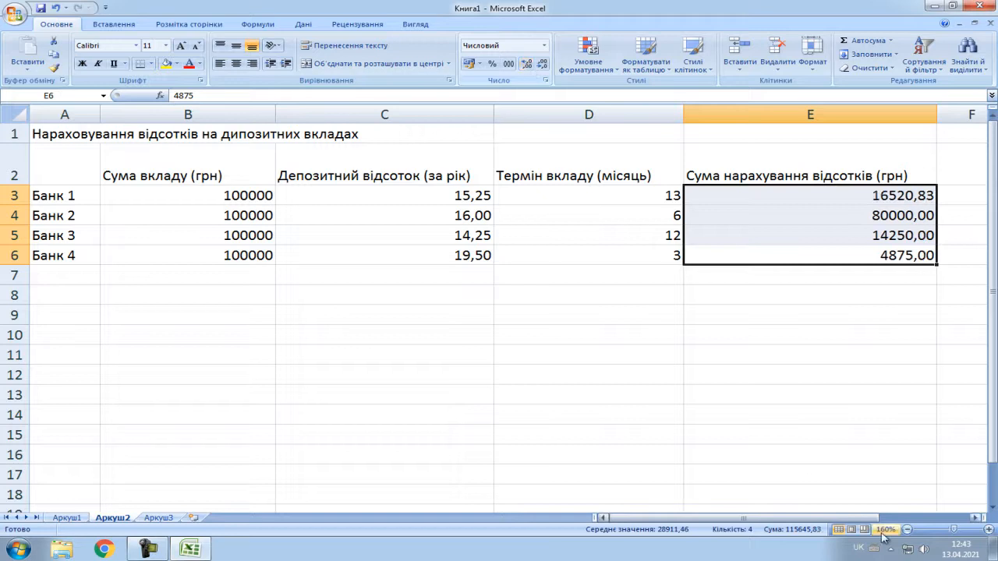
click(859, 454)
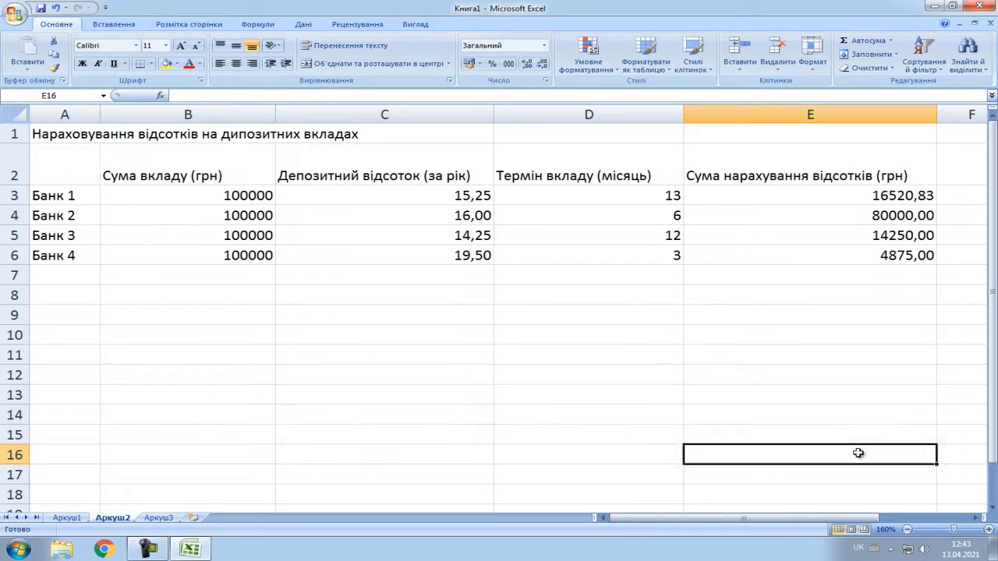
Step: On the third sheet, Аркуш3, enter the row label 1-й день in B2
click(159, 519)
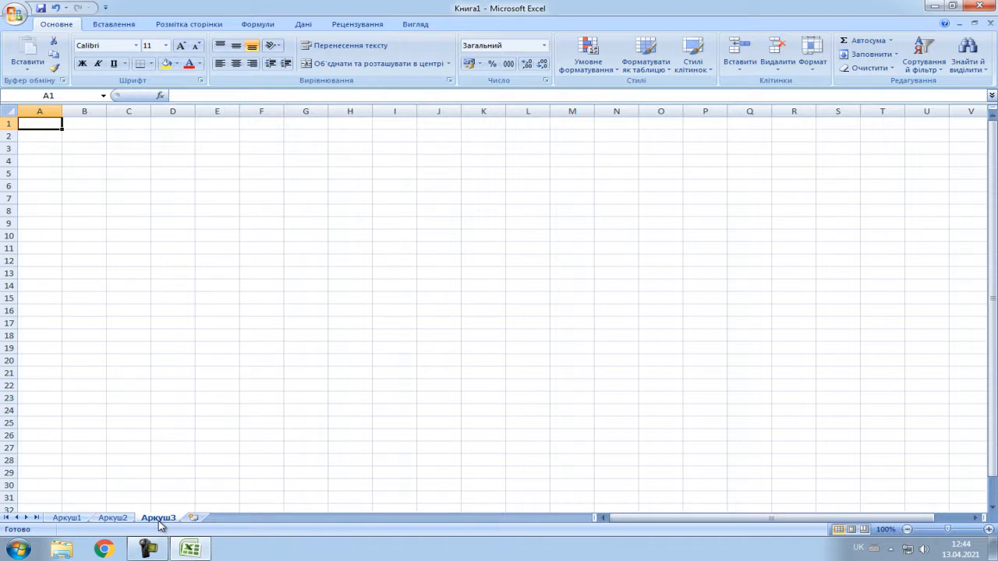
click(988, 529)
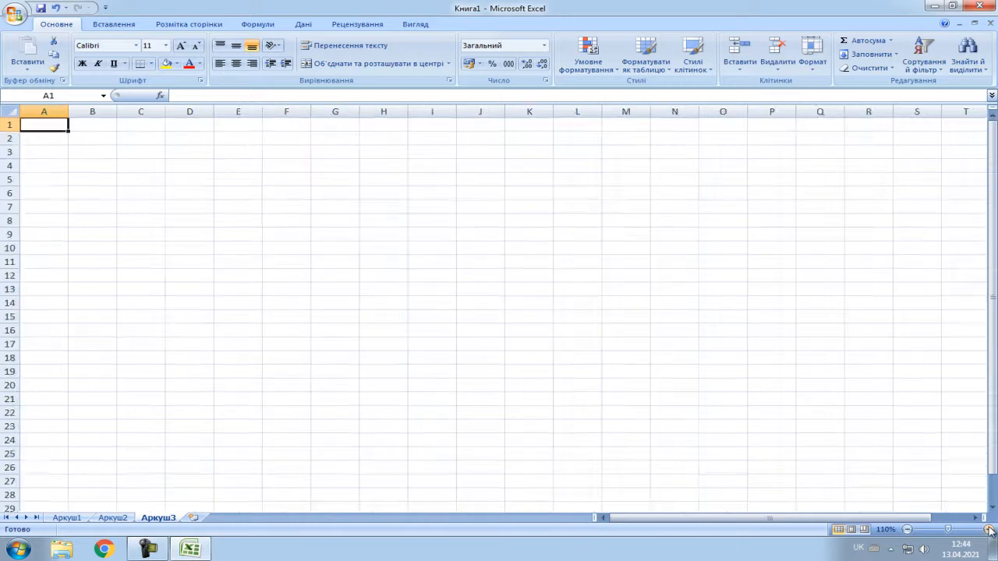
click(988, 529)
click(989, 529)
click(988, 529)
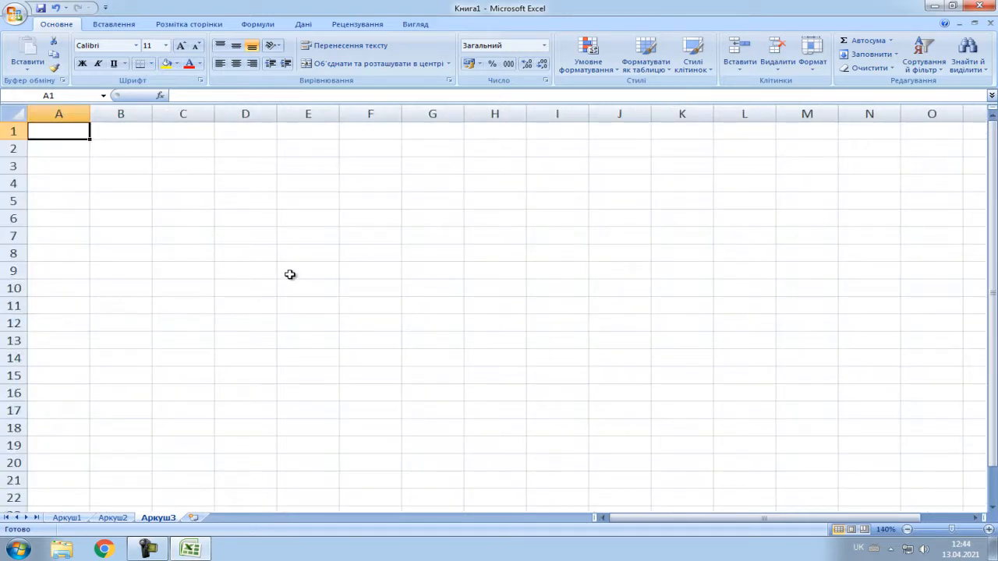
click(127, 152)
text(1-)
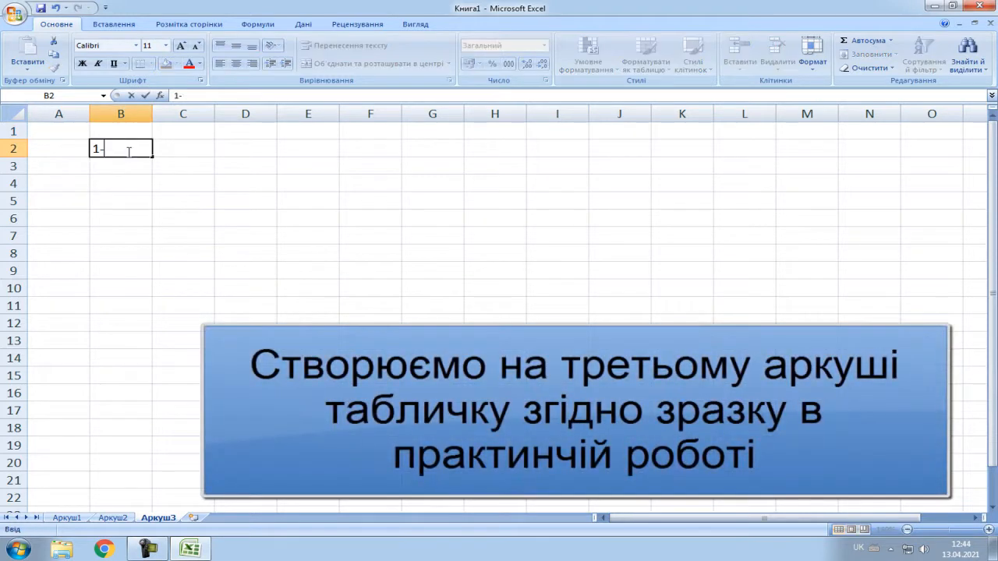
text(й)
key(BackSpace)
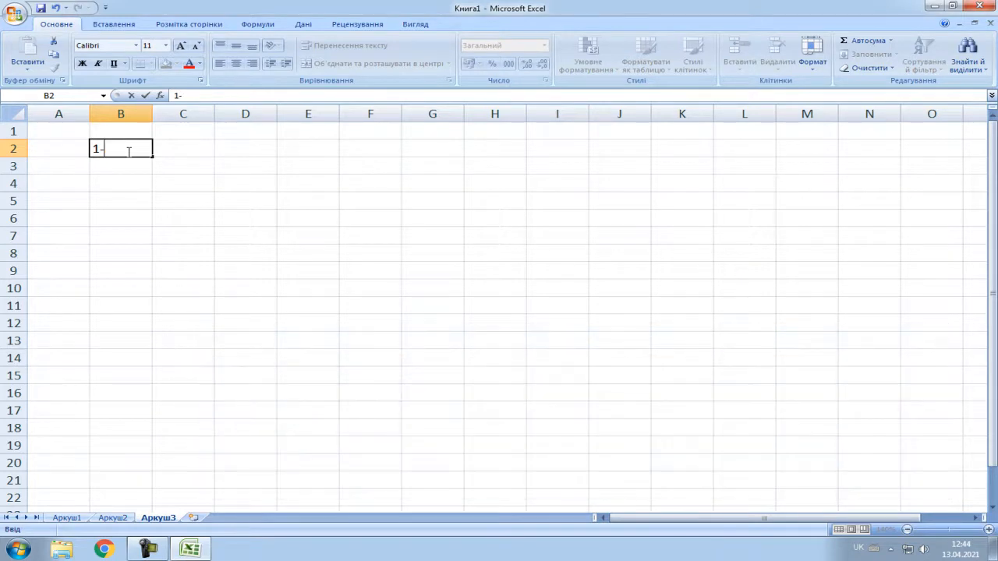
text(й день)
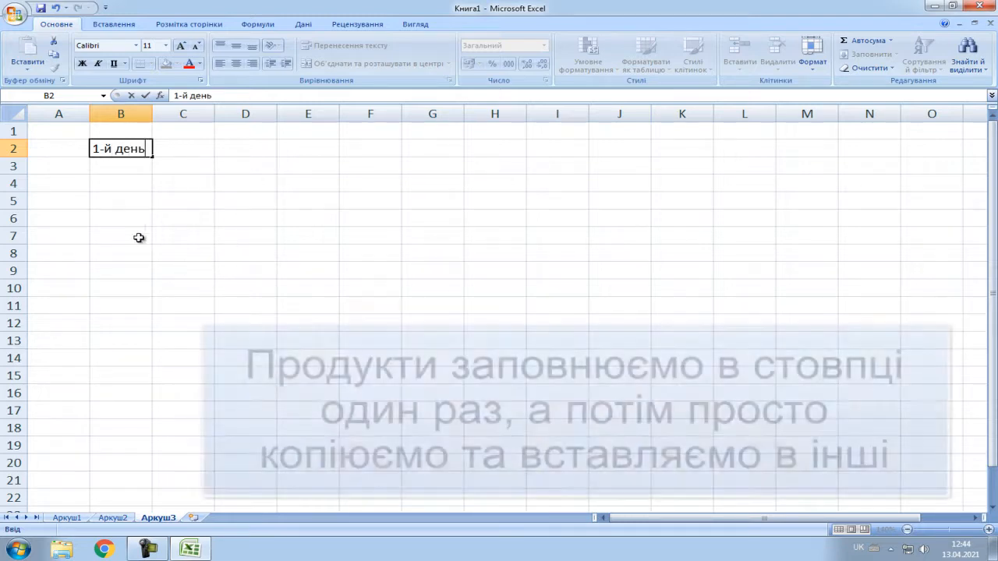
click(155, 198)
Step: Autofill the day label from B2 down to B7 to number six days
click(140, 153)
drag(152, 157, 146, 243)
click(265, 222)
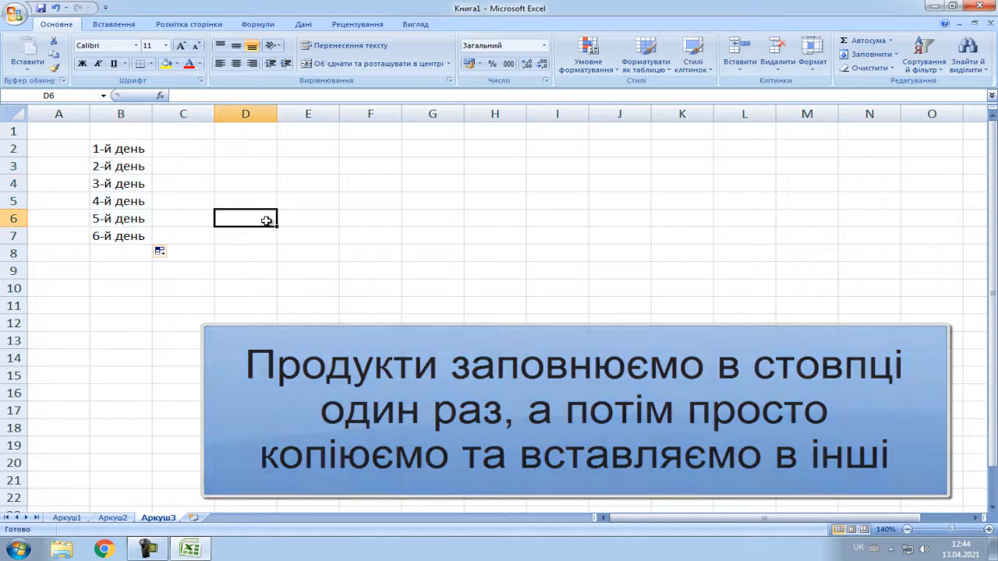
Step: Enter the column heading сніданок in C1
click(194, 134)
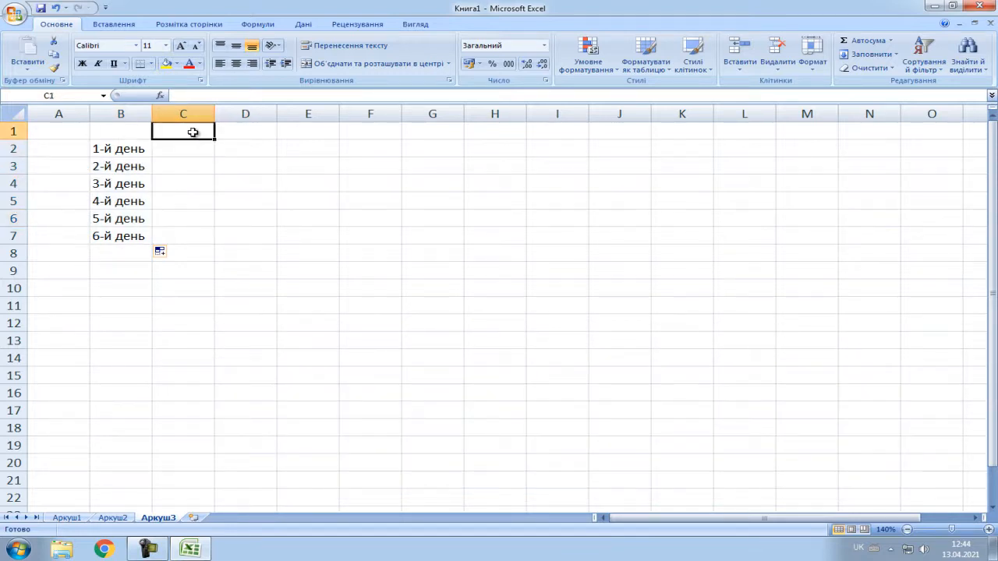
text(снідан)
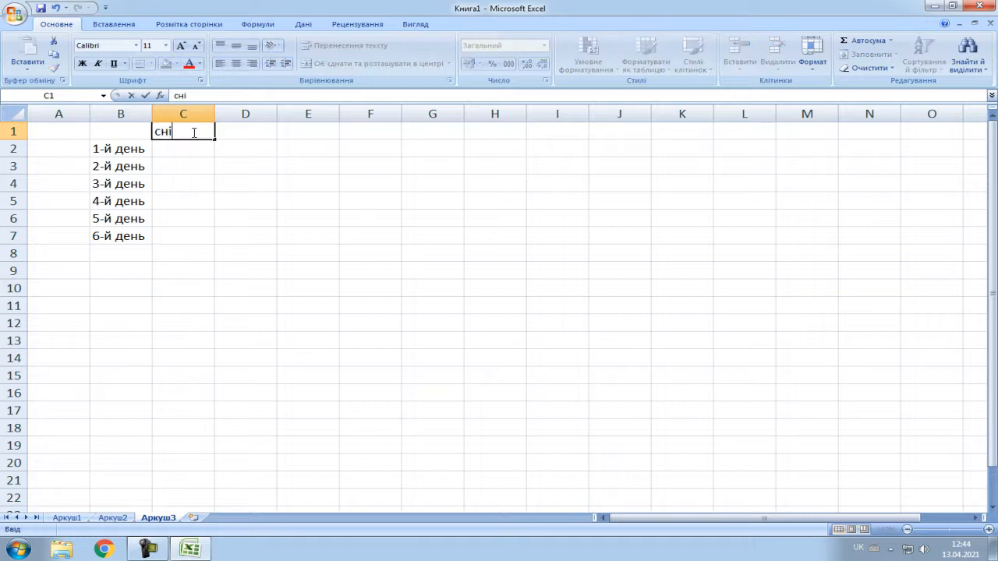
key(BackSpace)
key(BackSpace)
text(анок)
key(Tab)
Step: Enter the column headings обід in D1 and вечеря in E1
text(оюіж)
key(BackSpace)
key(BackSpace)
key(BackSpace)
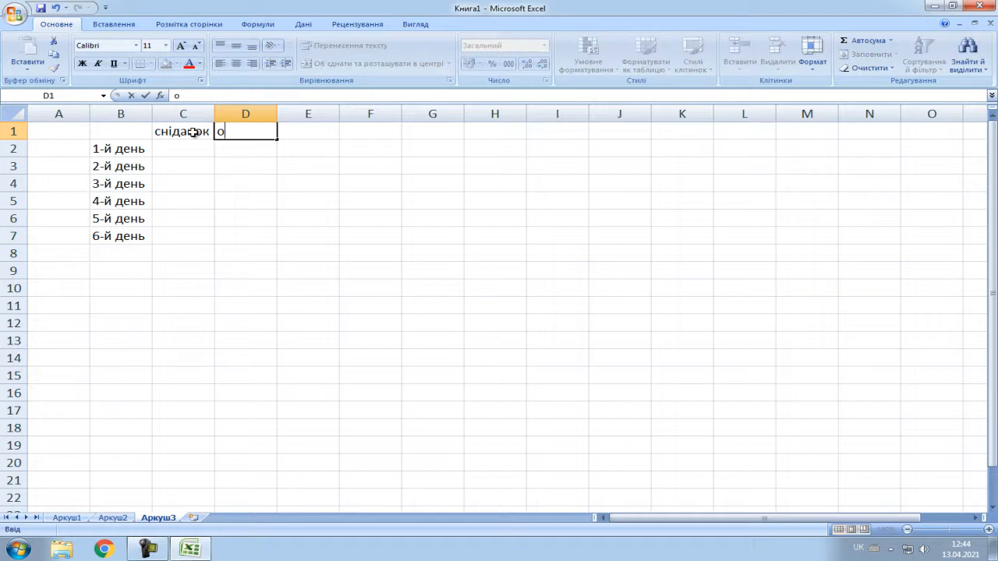
text(біжд)
key(BackSpace)
key(BackSpace)
text(д)
key(Tab)
text(вечеря)
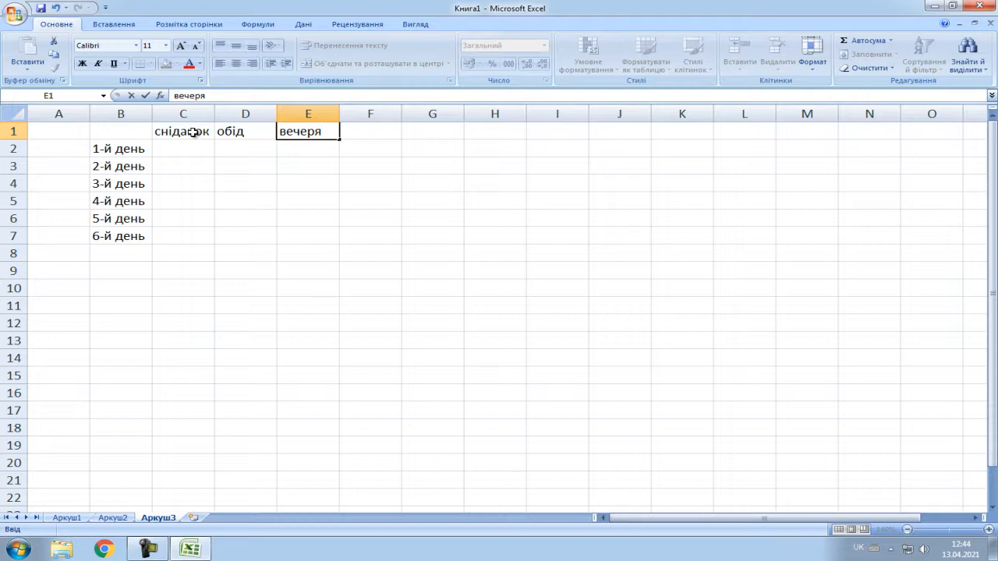
key(Return)
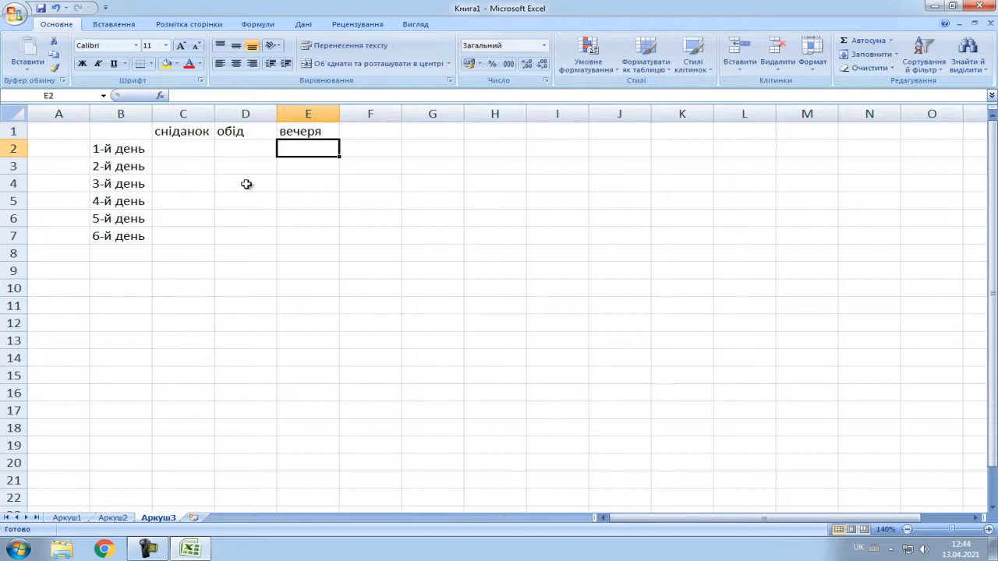
Step: Enter молоко in C2 as the first day's breakfast
click(194, 152)
text(молокл)
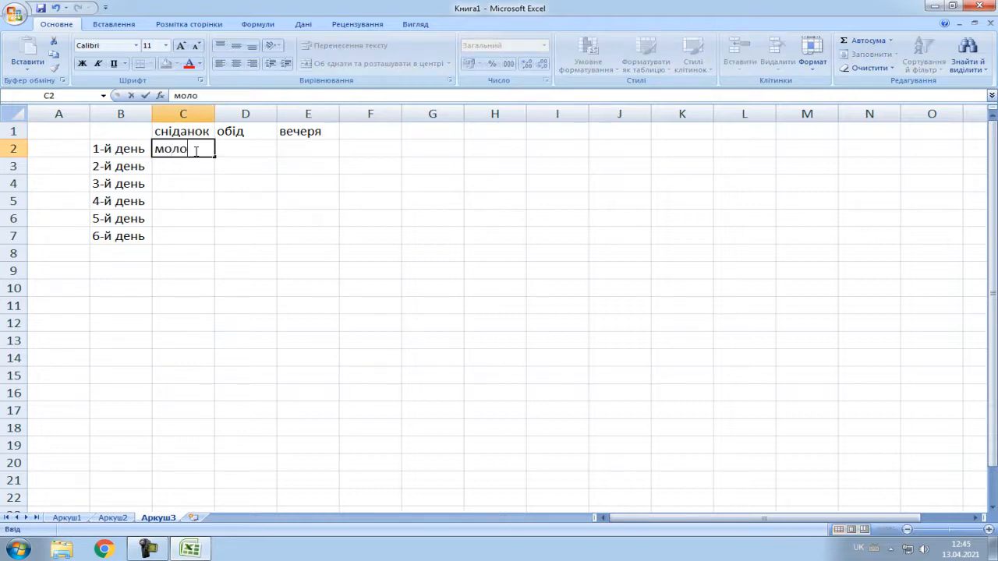
key(BackSpace)
text(о)
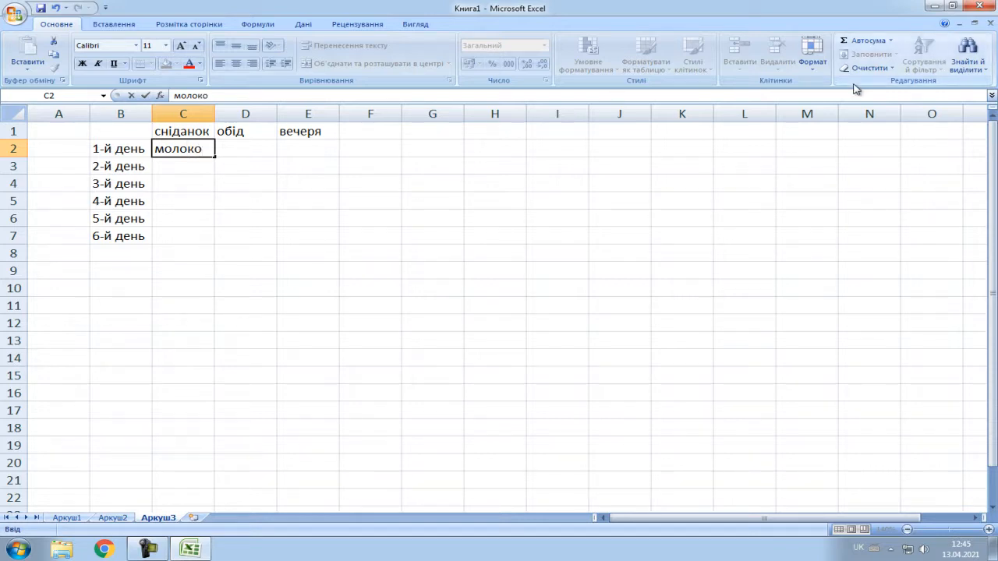
key(Return)
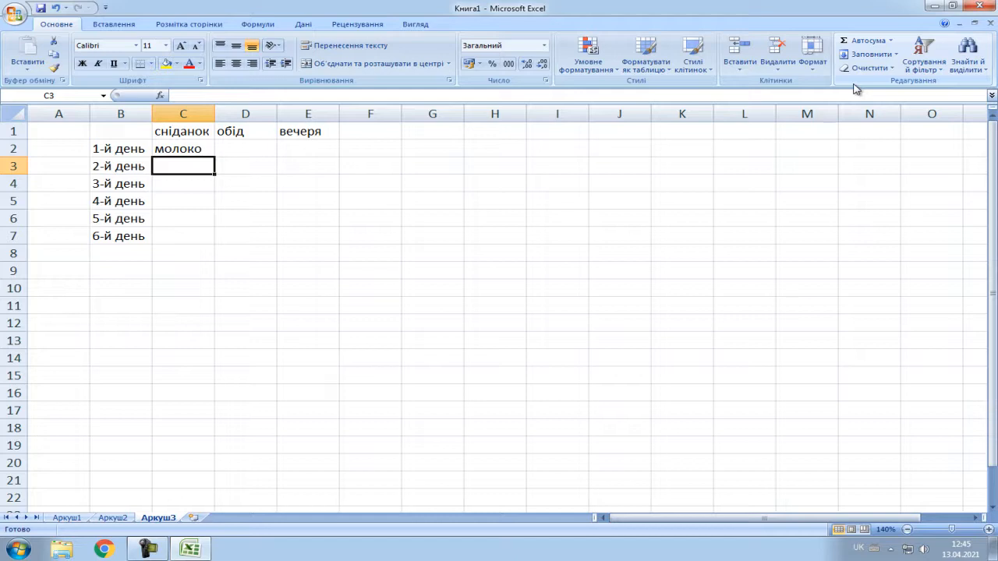
Step: Enter кефір in C3 as the second day's breakfast, removing the stray backslash from the text
text(кефір\)
key(Return)
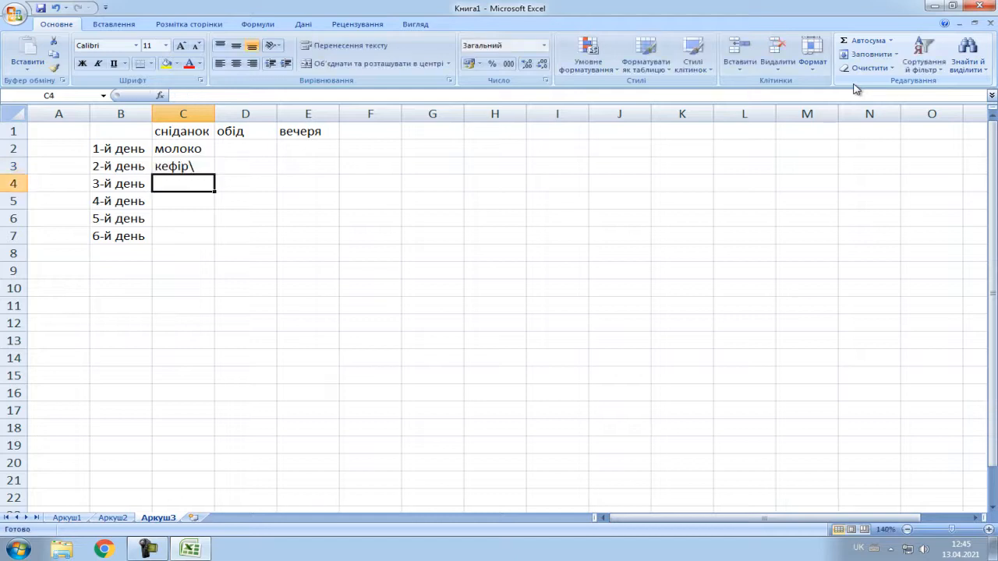
drag(220, 167, 212, 168)
click(207, 169)
double_click(204, 167)
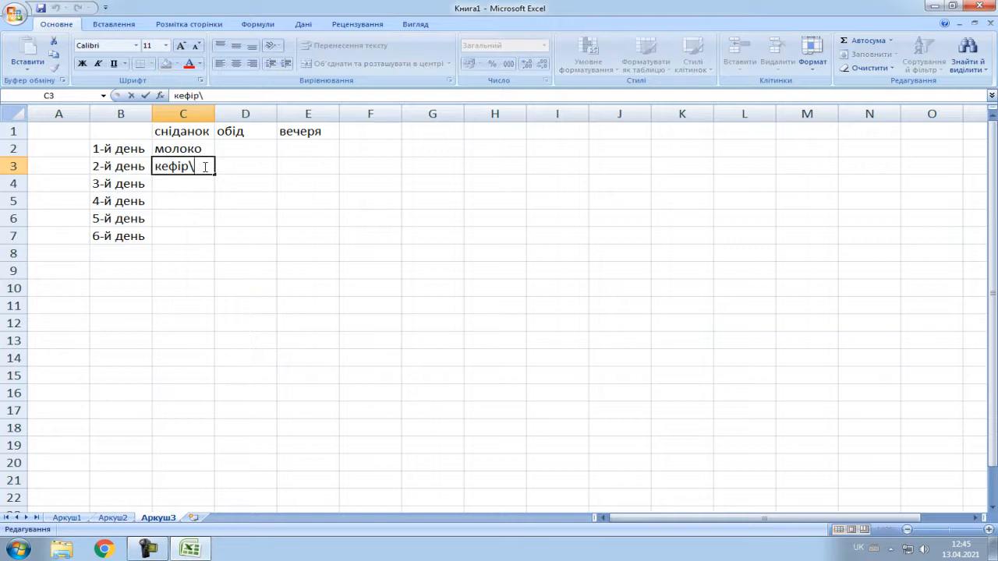
key(BackSpace)
click(184, 183)
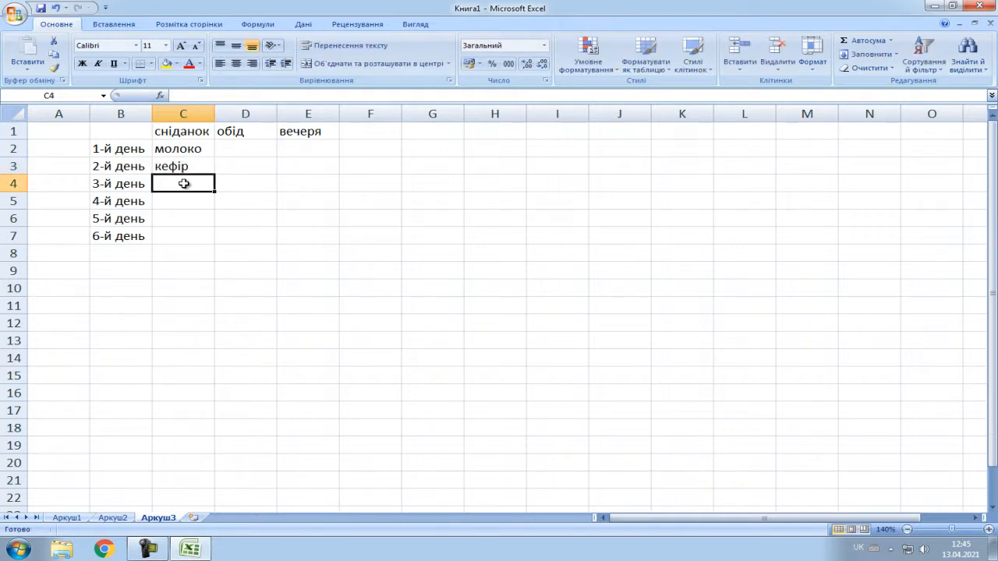
Step: Enter сік in C4 and молоко in C5 as the breakfasts for the third and fourth days
text(сік)
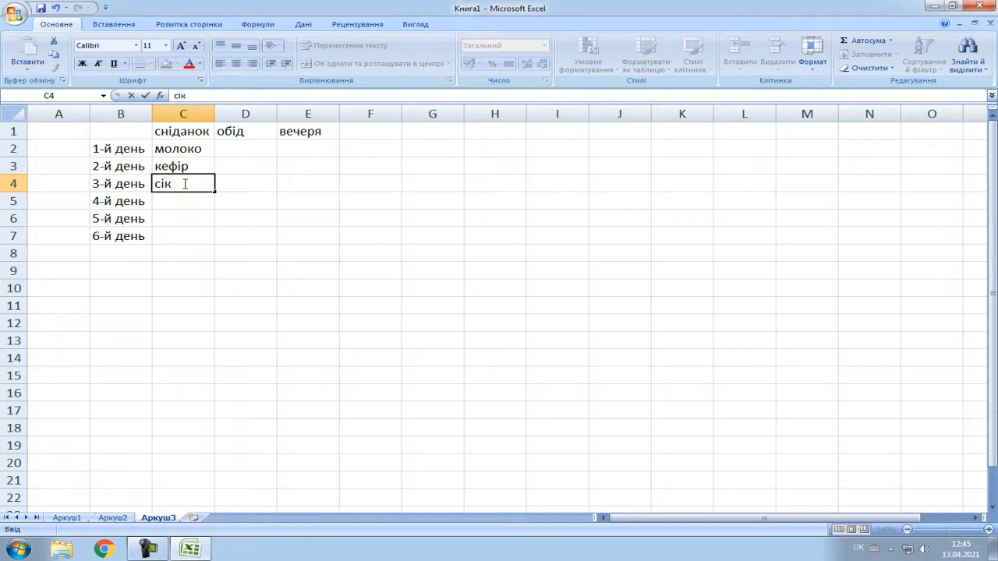
key(Return)
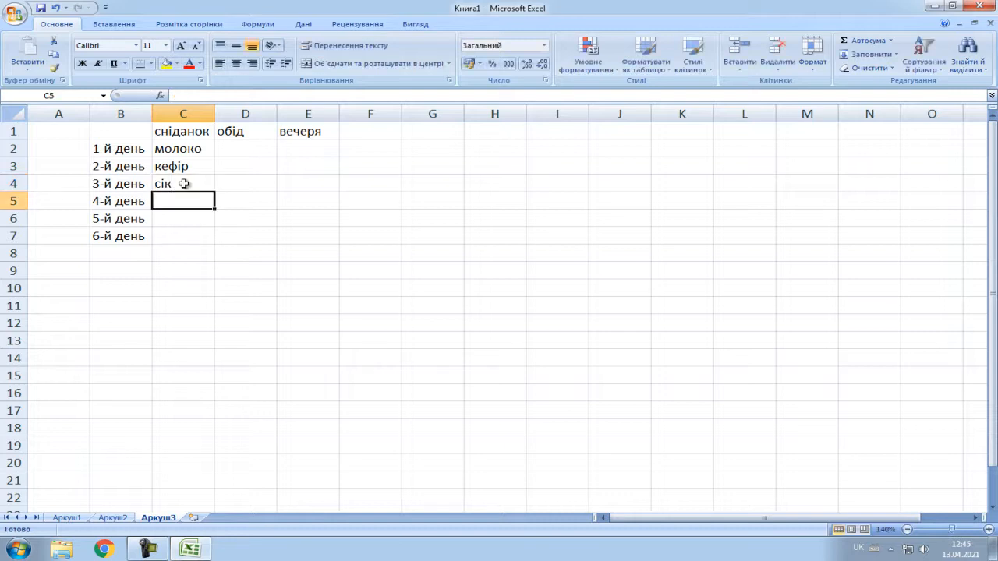
text(молоко)
key(Return)
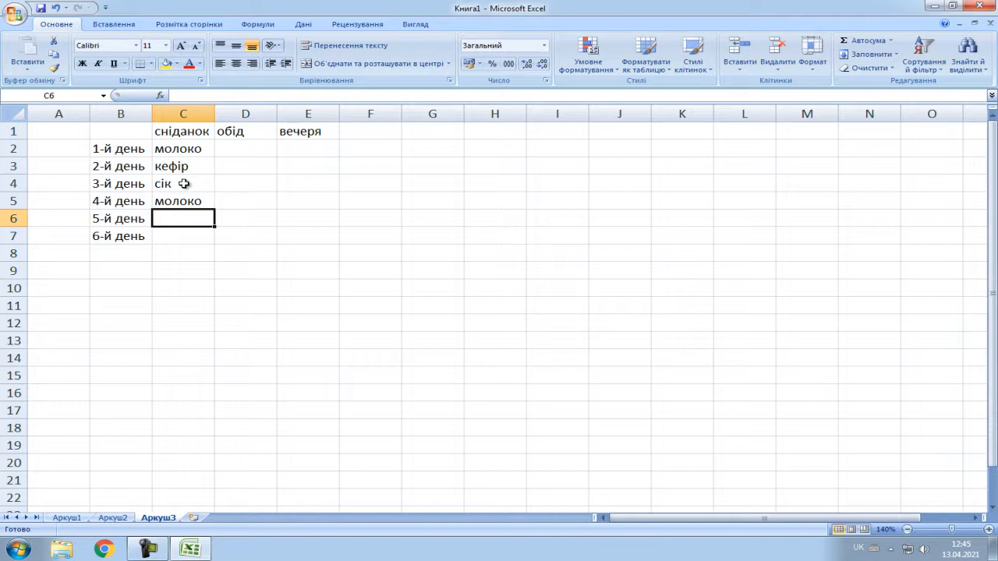
Step: Copy the first three breakfasts in C2:C4 and paste them into C5:C7 for the last three days
text(ке)
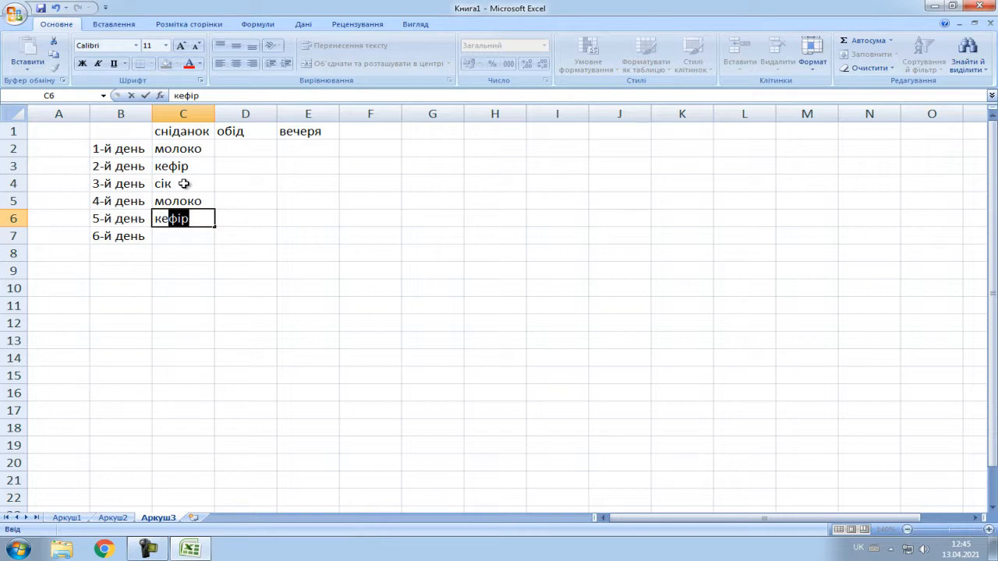
key(Delete)
drag(194, 150, 190, 183)
right_click(190, 181)
click(223, 204)
right_click(190, 201)
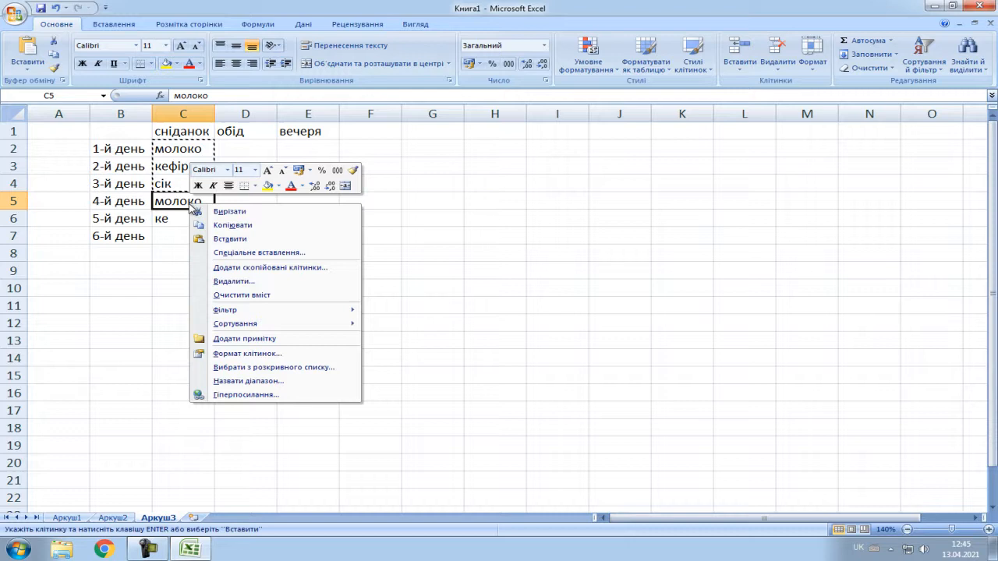
click(236, 236)
click(423, 289)
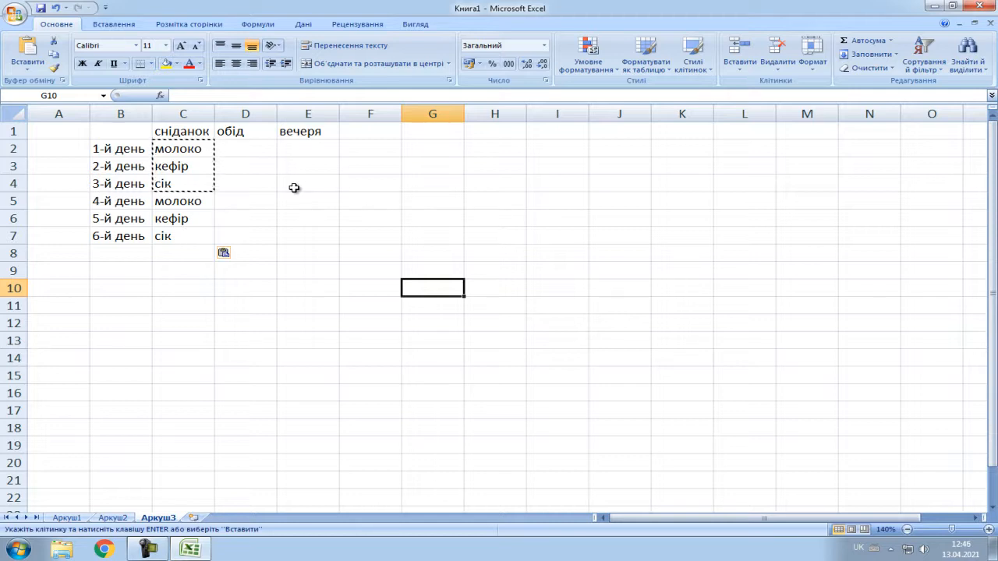
click(279, 336)
click(271, 259)
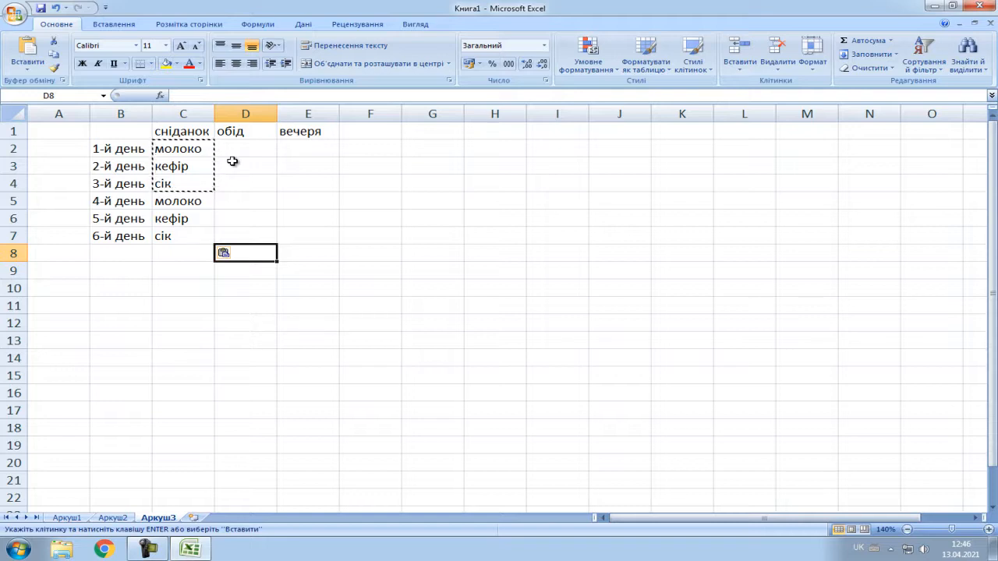
Step: Copy кефір and сік from C6:C7 and paste them into D2:D3 as the first two lunches
drag(201, 218, 192, 237)
right_click(192, 222)
click(233, 245)
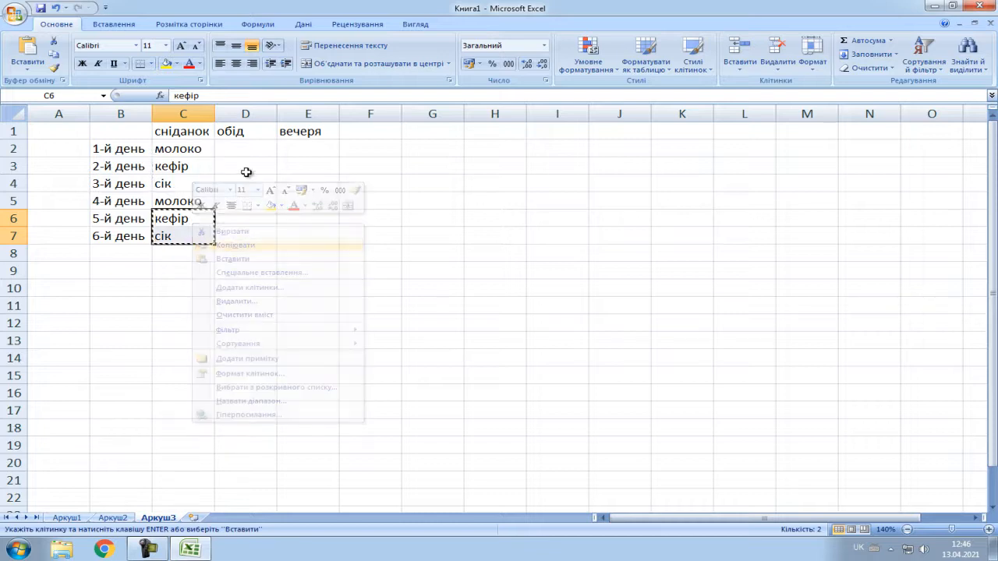
click(252, 152)
right_click(252, 151)
click(277, 188)
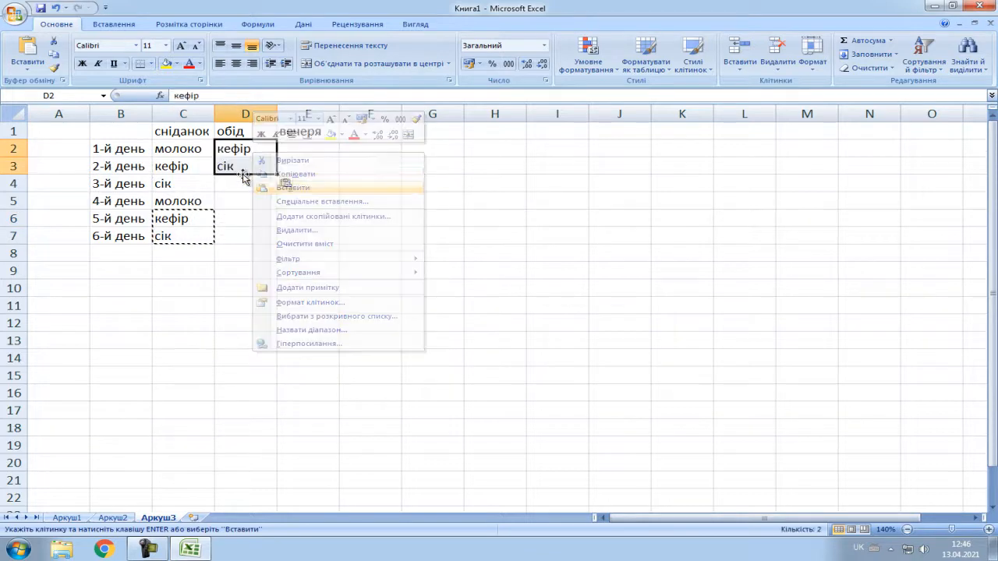
Step: Copy молоко from C5 and paste it into D4 as the third day's lunch
right_click(182, 204)
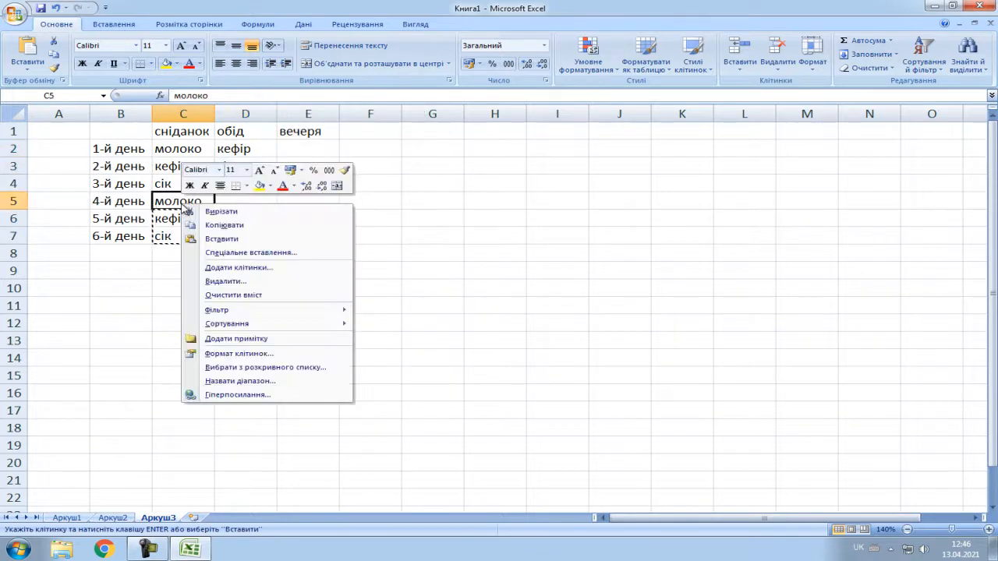
click(257, 224)
click(243, 184)
right_click(244, 184)
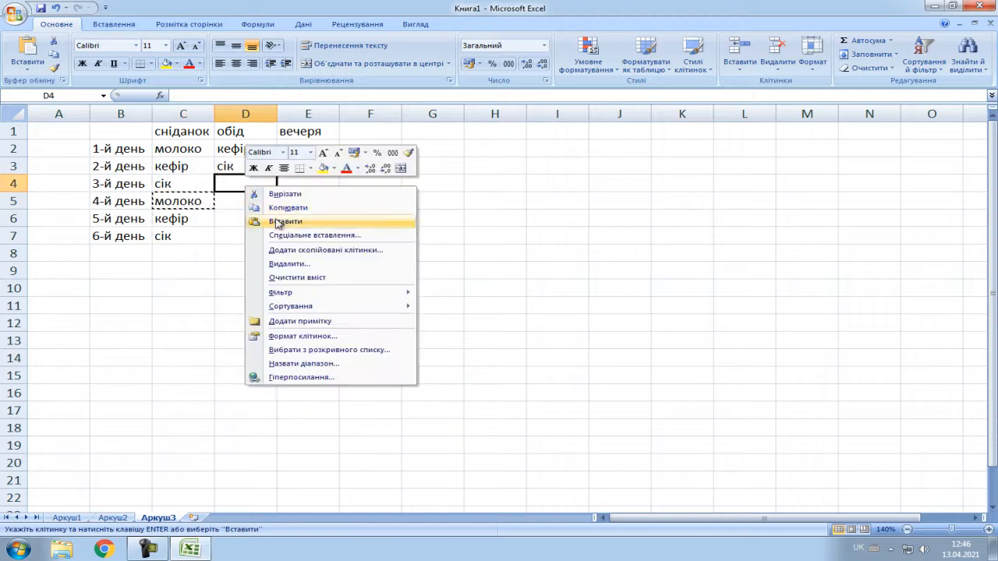
click(285, 222)
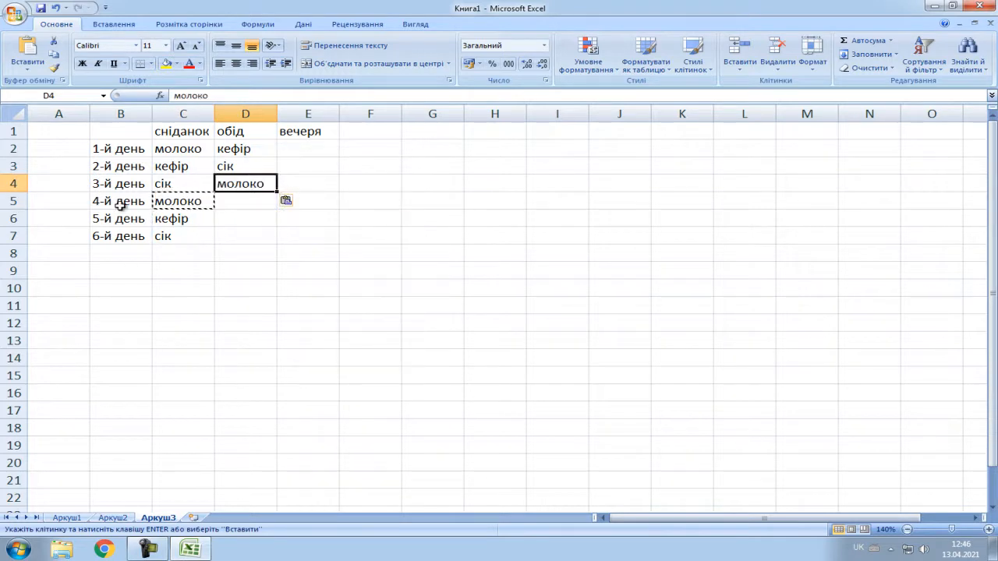
click(421, 290)
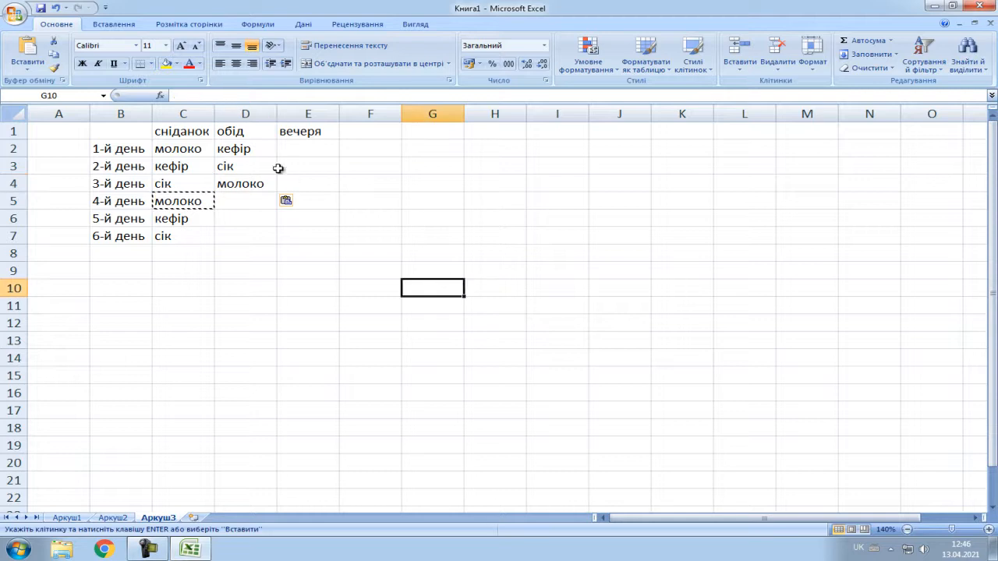
drag(243, 148, 244, 179)
right_click(243, 179)
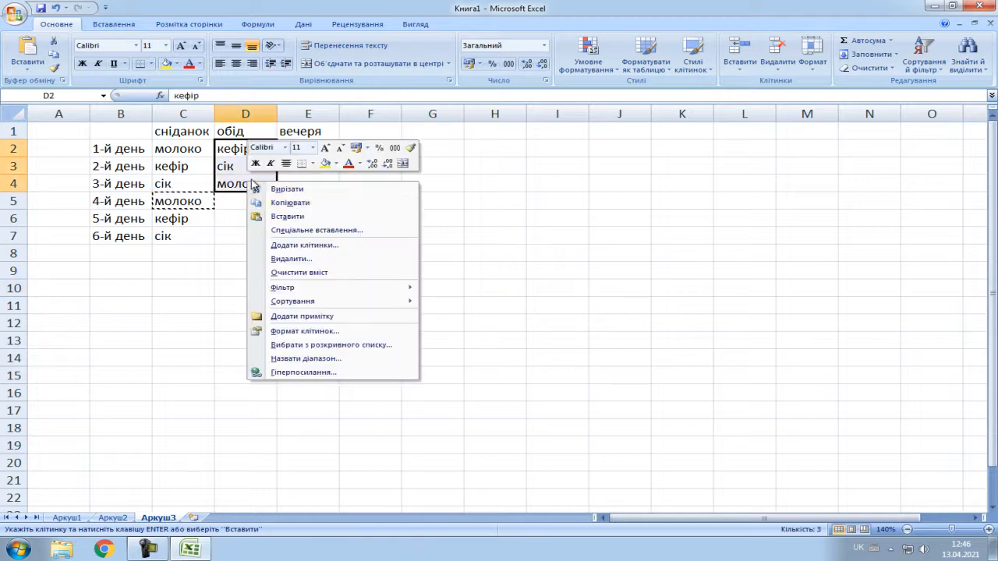
click(296, 201)
right_click(243, 201)
click(294, 223)
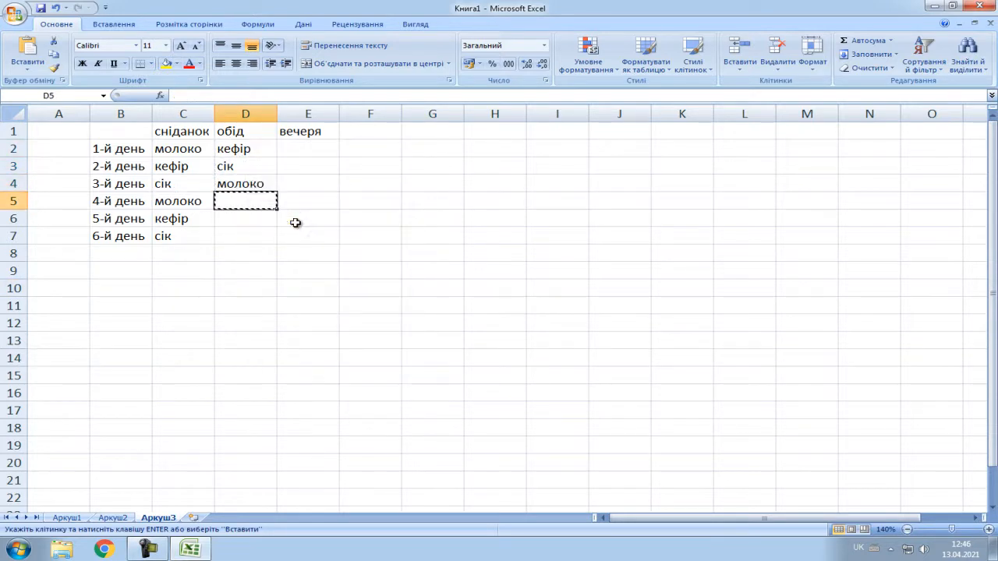
Step: Copy the first three lunches in D2:D4 and paste them into D5:D7 for the last three days
drag(266, 150, 241, 234)
right_click(264, 170)
click(298, 192)
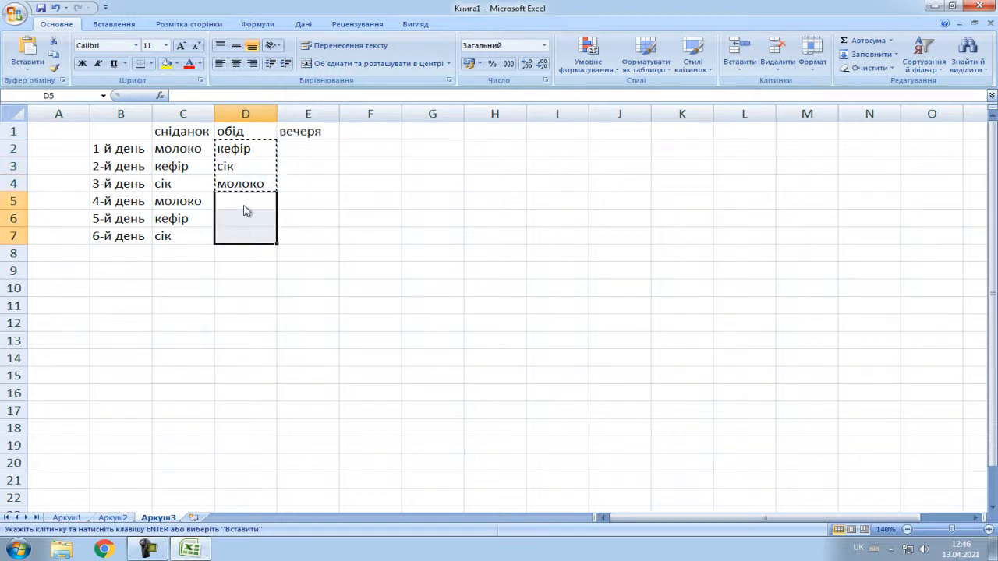
right_click(243, 201)
click(286, 241)
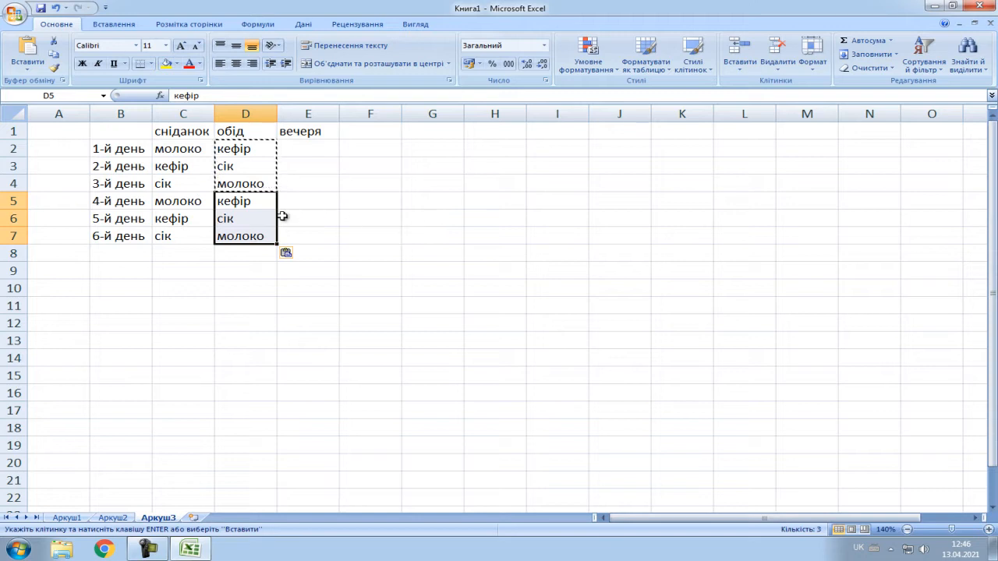
Step: Try to copy the non-adjacent cells C4 and D5:D7 together as one selection
click(170, 183)
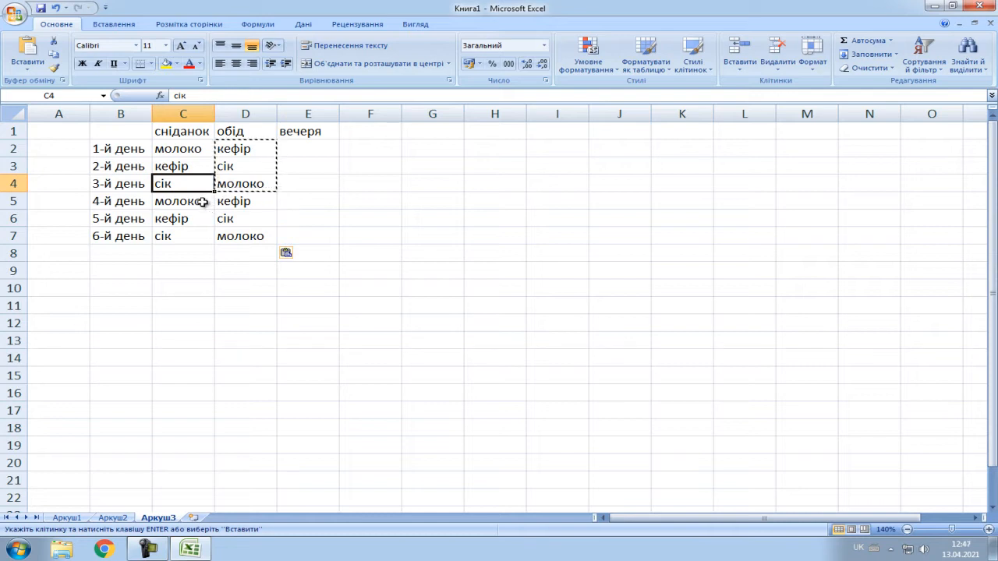
click(356, 231)
click(180, 188)
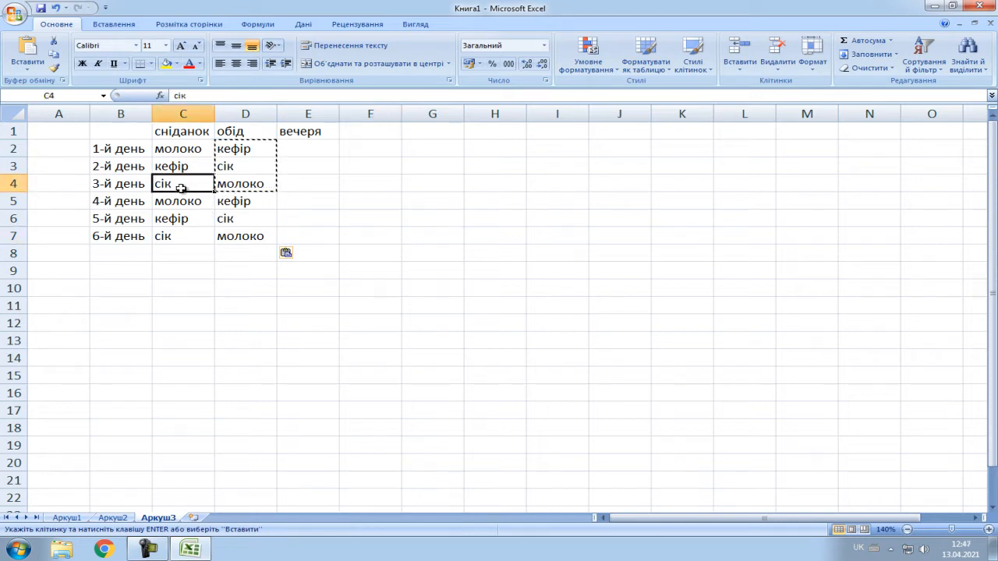
ctrl+click(241, 205)
ctrl+click(241, 224)
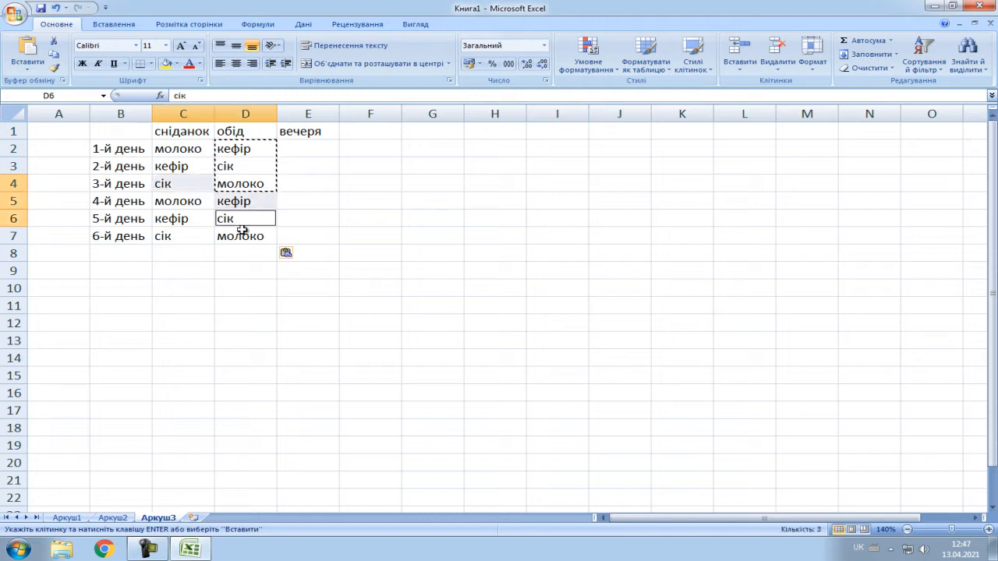
ctrl+click(244, 236)
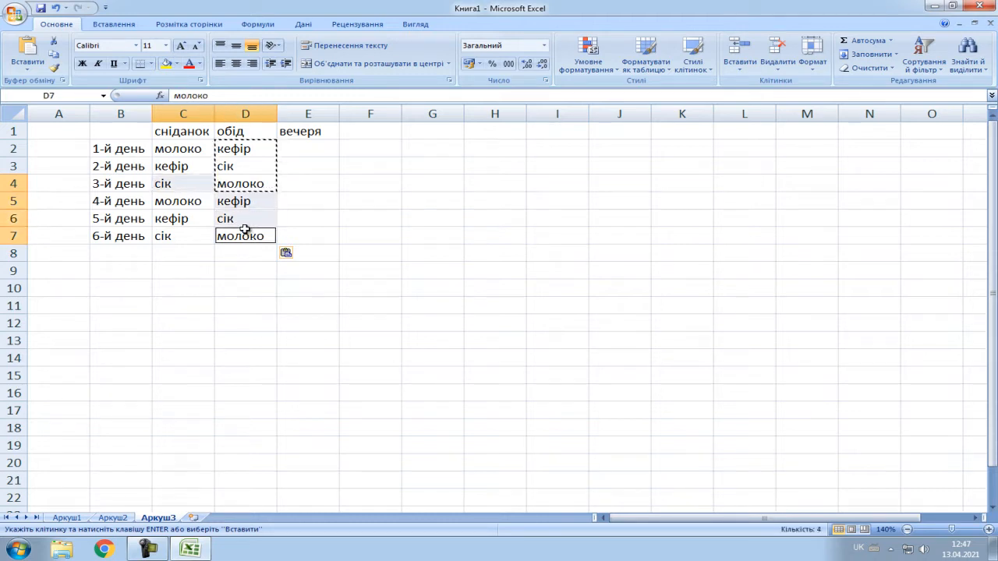
right_click(244, 219)
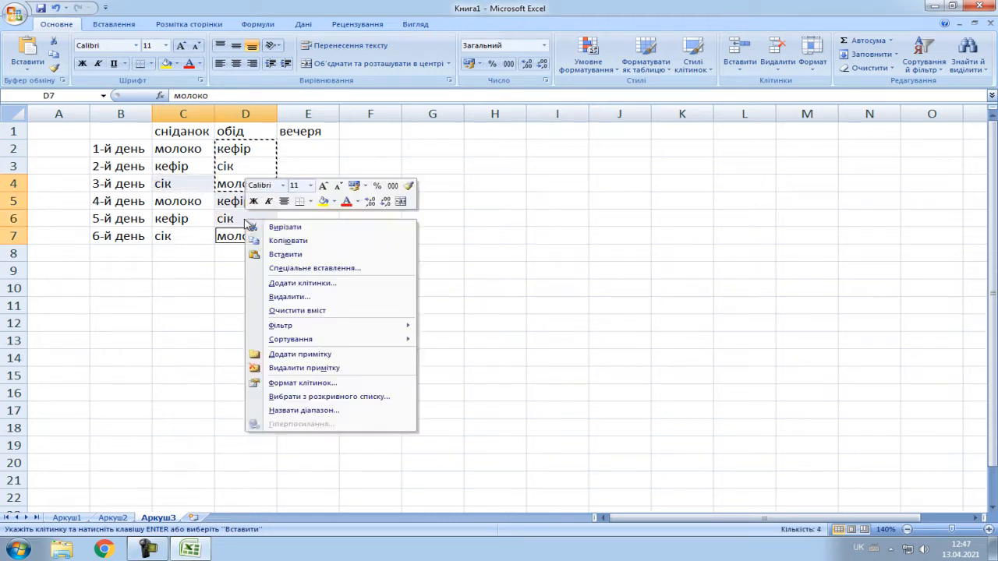
click(287, 241)
click(499, 304)
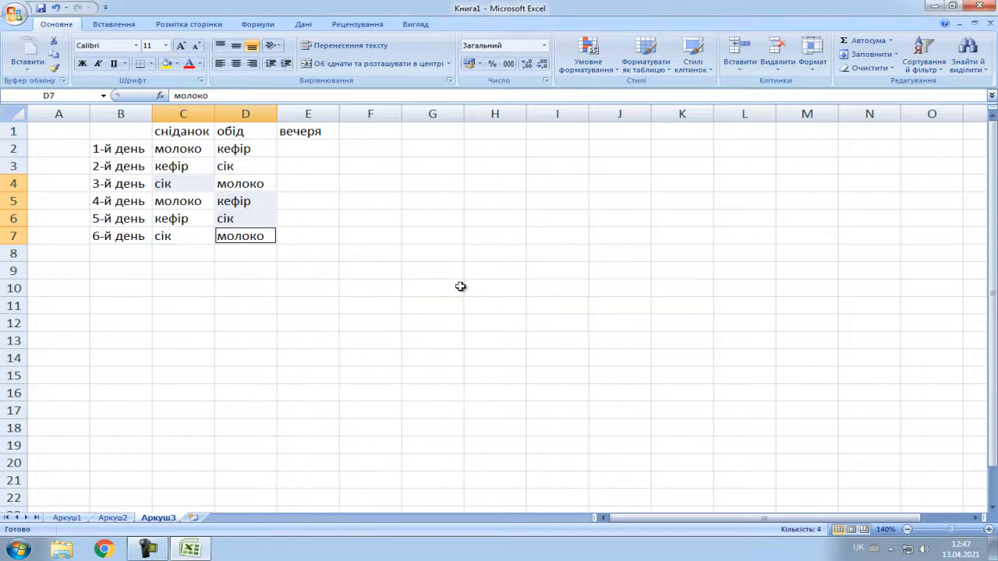
right_click(237, 224)
click(277, 242)
click(500, 306)
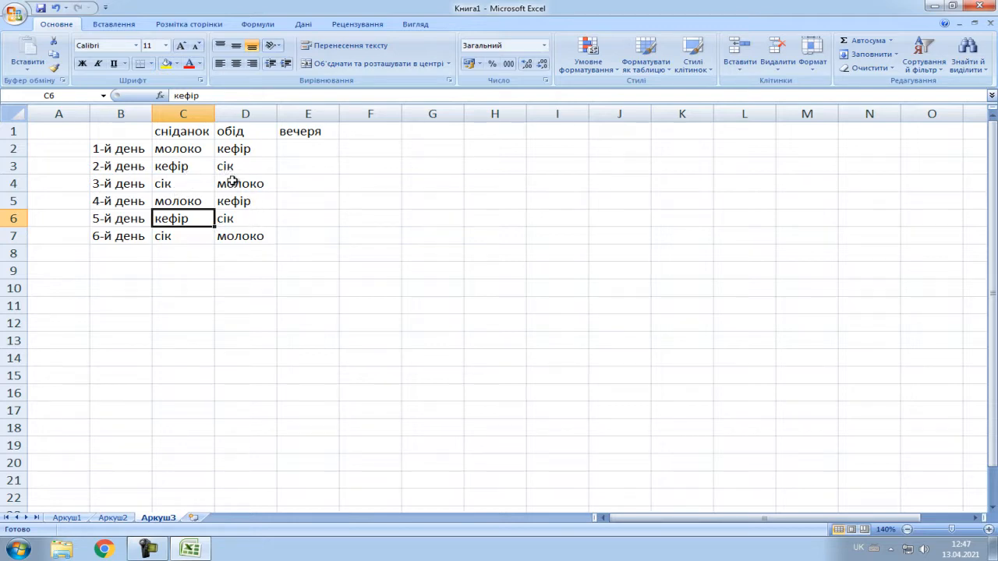
Step: Copy the breakfasts in C4:C7 and paste them into E2:E5 as the first four dinners
drag(184, 187, 185, 226)
key(ctrl+c)
click(297, 149)
key(ctrl+v)
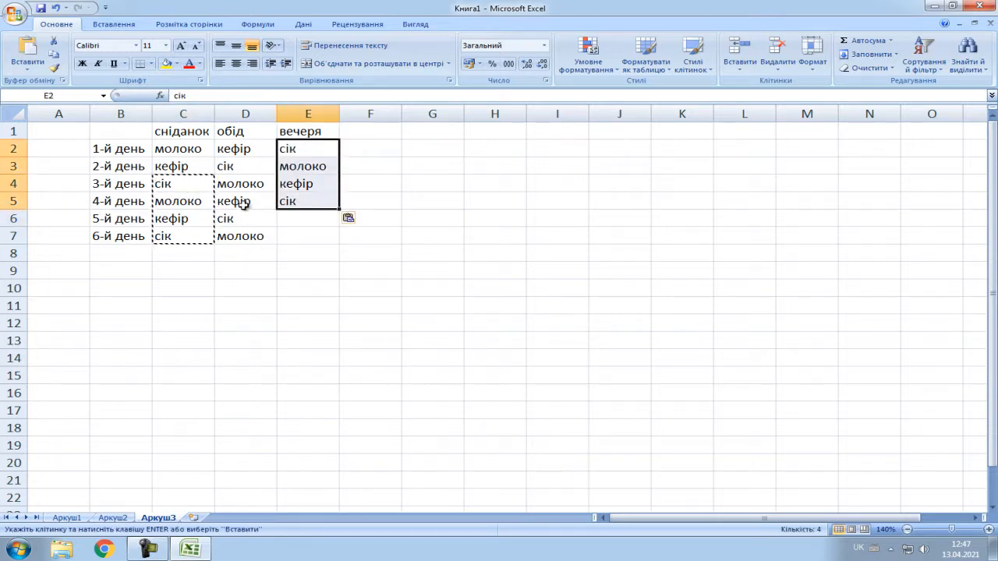
Step: Copy молоко and кефір from D4:D5 and paste them into E6:E7 as the last two dinners
drag(243, 187, 246, 234)
key(ctrl+v)
click(538, 305)
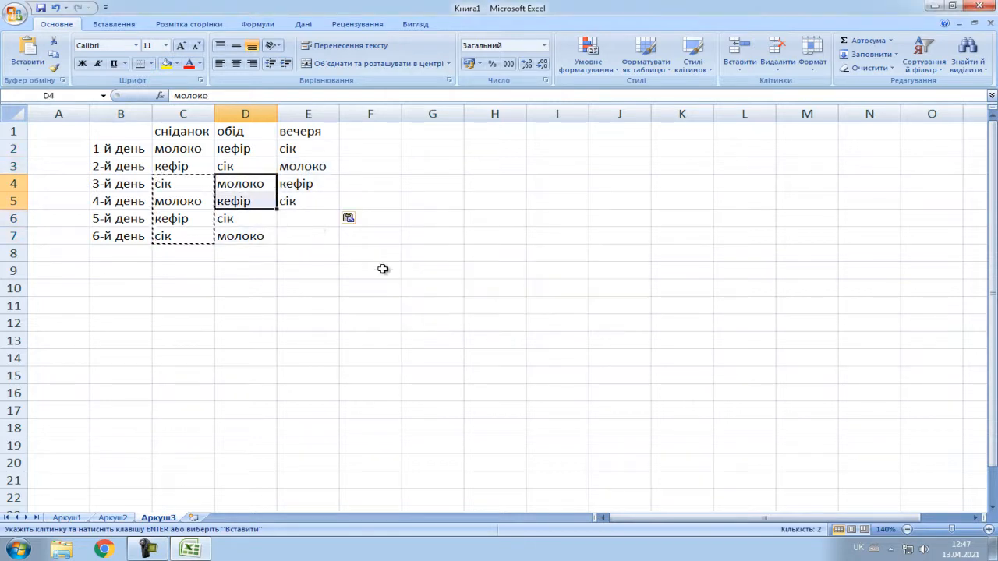
drag(248, 187, 305, 238)
key(ctrl+c)
key(ctrl+v)
click(536, 282)
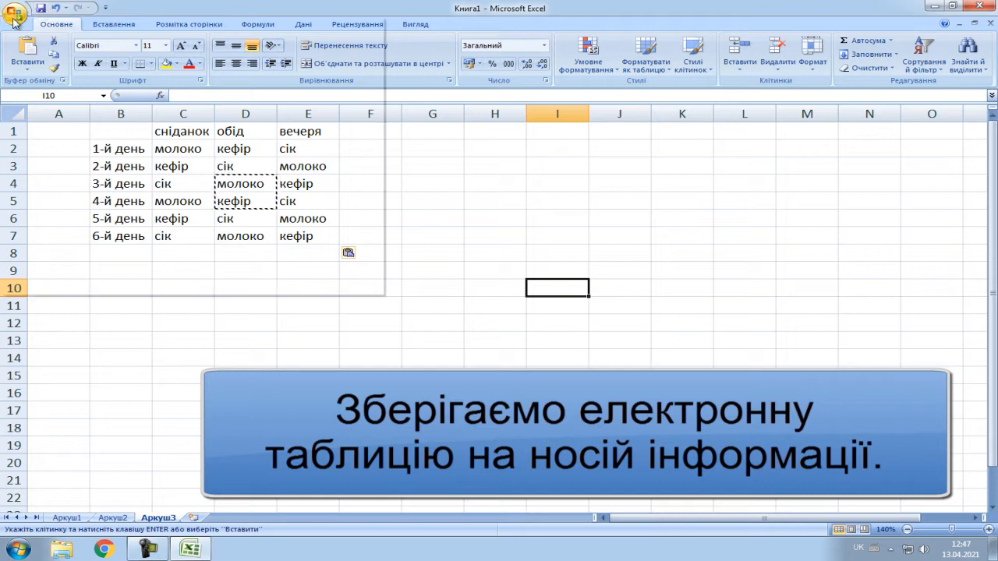
Step: Save the workbook in the Documents library under the file name таблиця 3.2.2
click(15, 14)
click(75, 97)
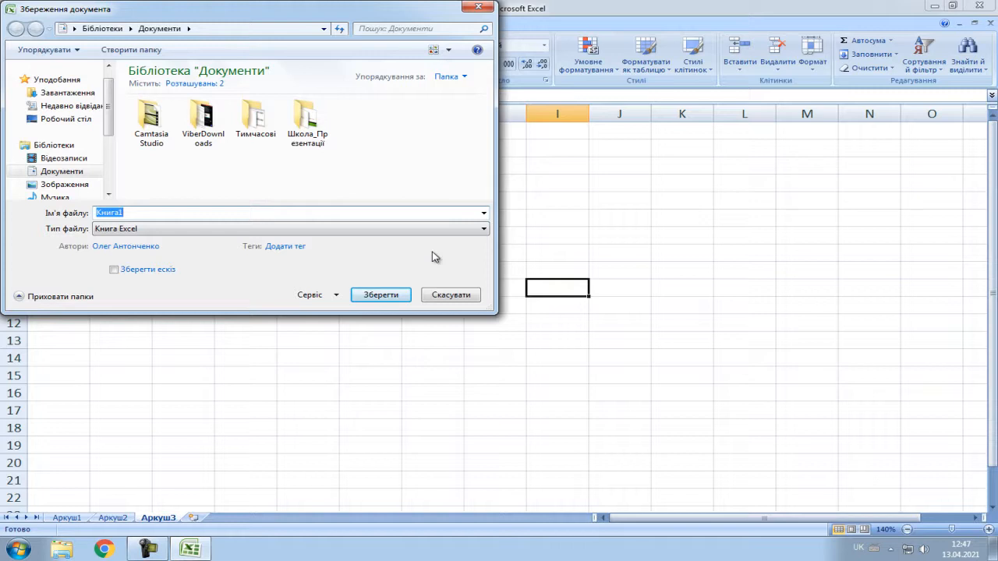
text(таблиця 3.2.2)
click(398, 298)
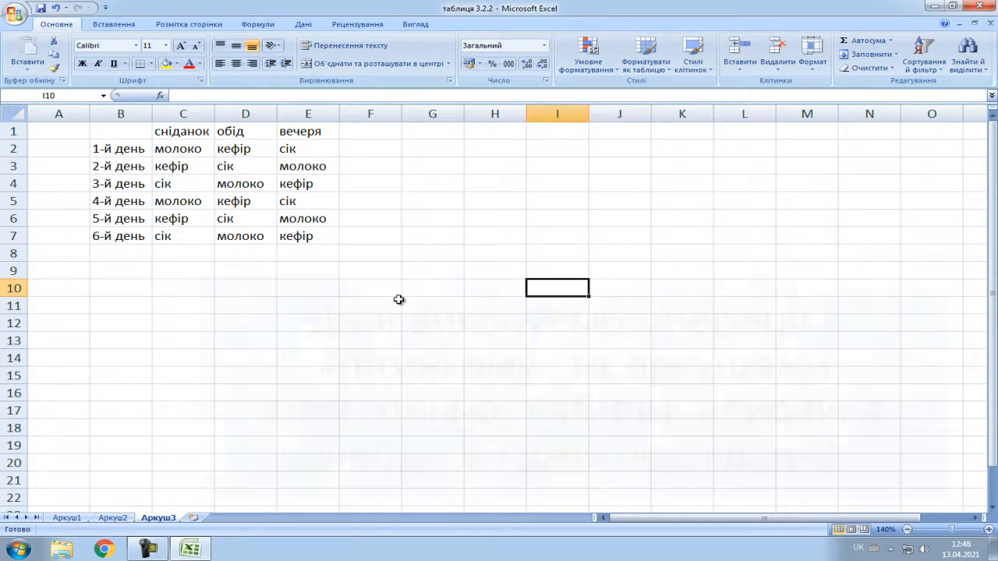
Step: Insert a new blank worksheet before Аркуш3
right_click(162, 520)
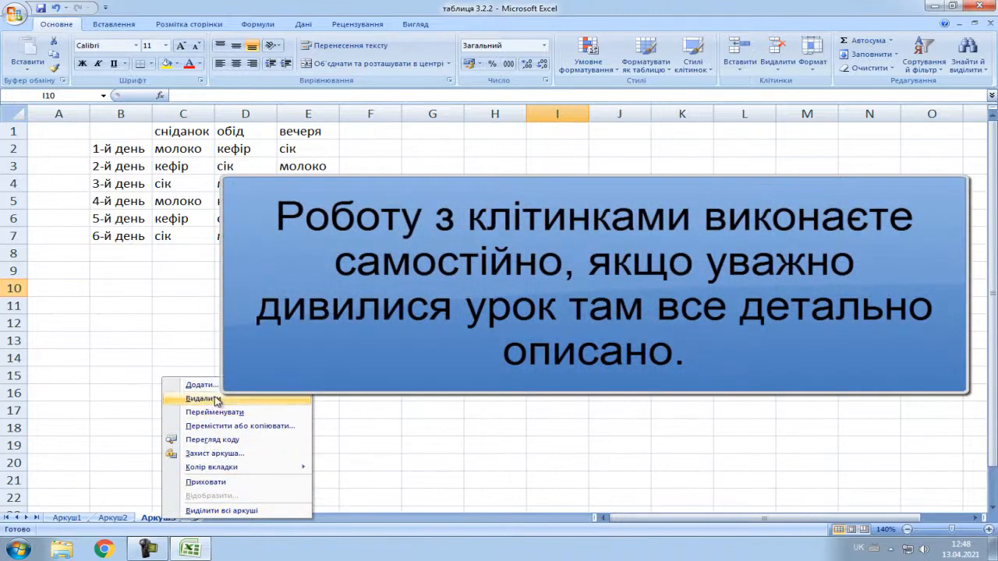
click(214, 384)
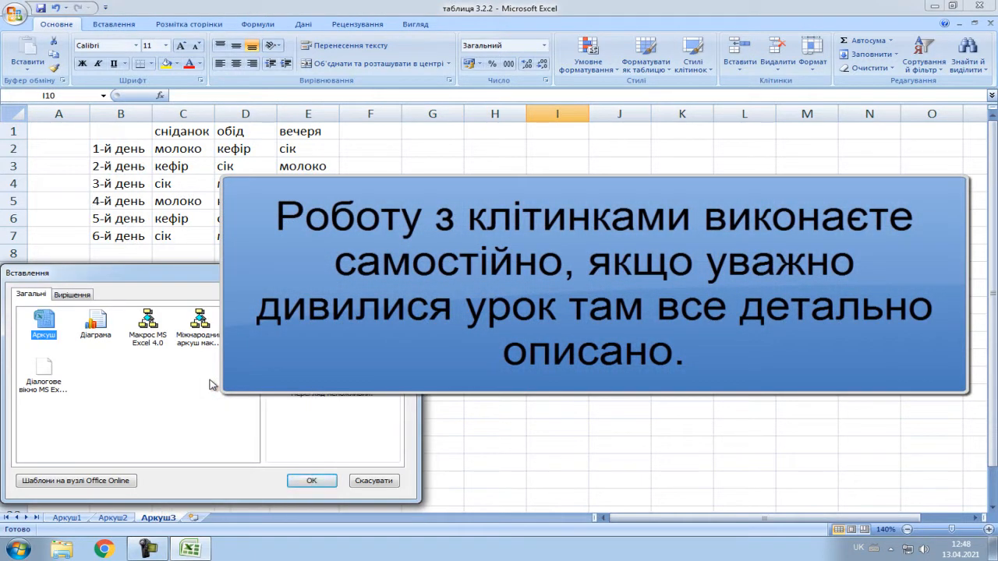
click(308, 481)
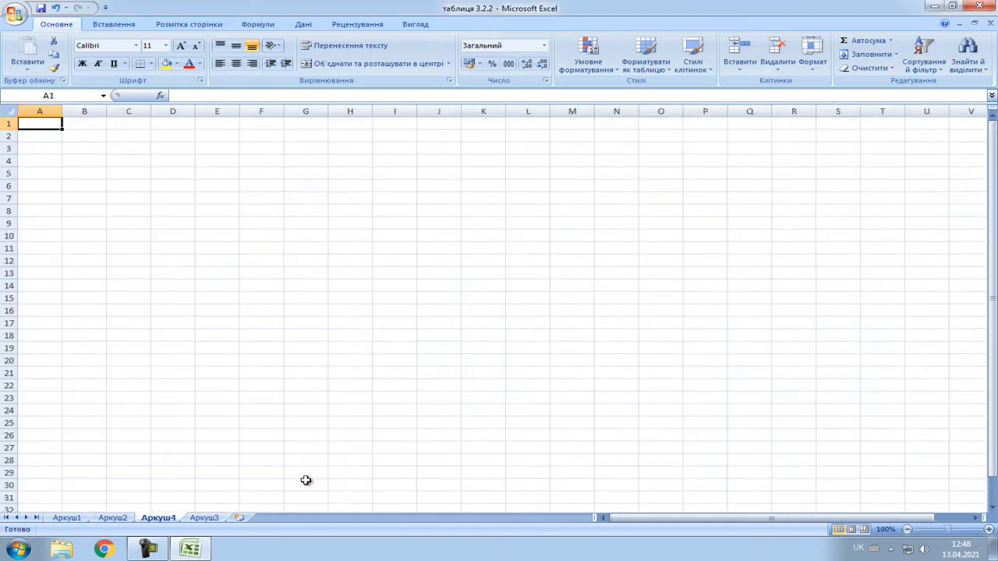
Step: Move the sheet Аркуш3 in front of Аркуш4 and rename the sheet Аркуш1 as Завдання 1
drag(204, 518, 173, 520)
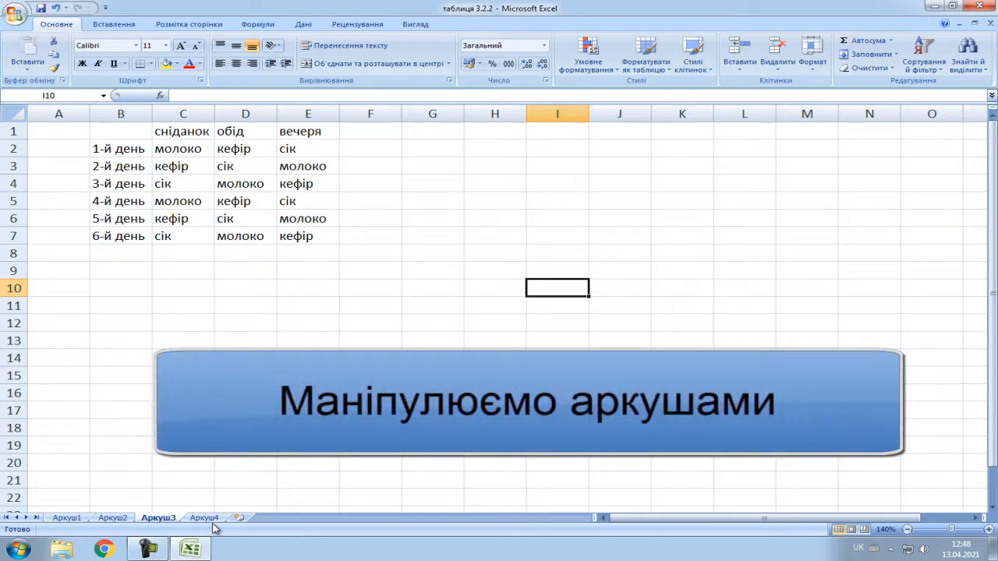
right_click(66, 519)
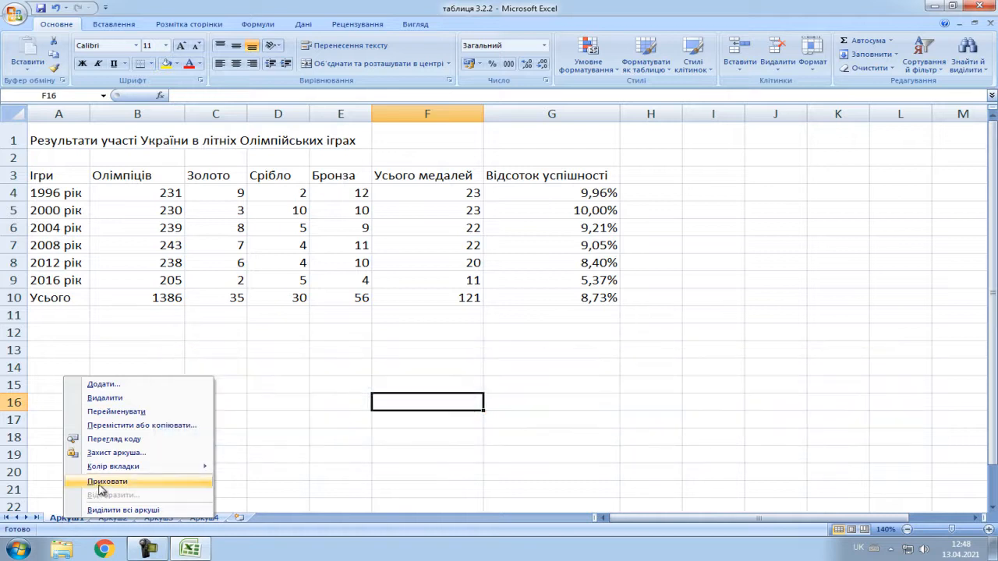
click(120, 412)
text(Заві)
key(BackSpace)
key(BackSpace)
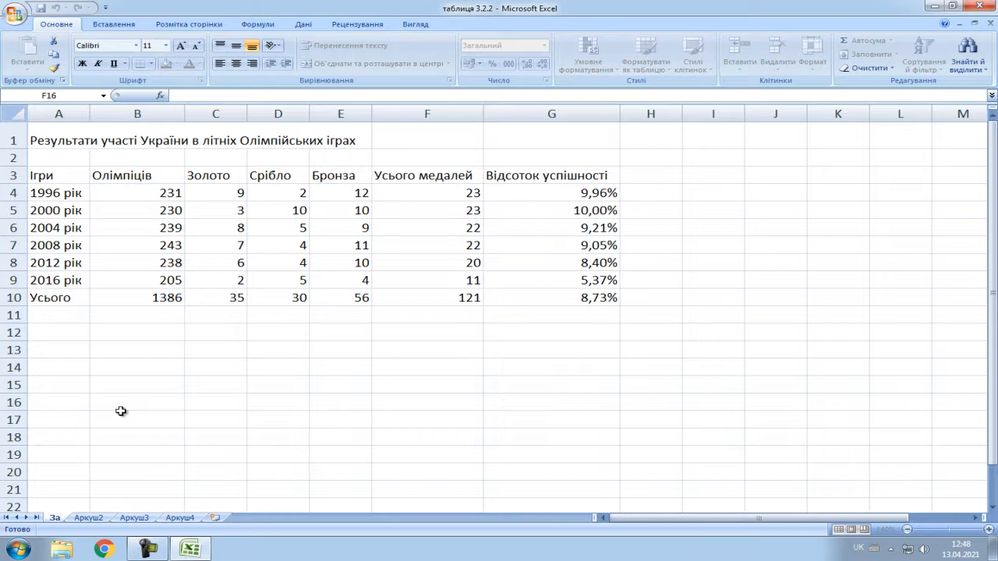
text(вдання 1)
key(Return)
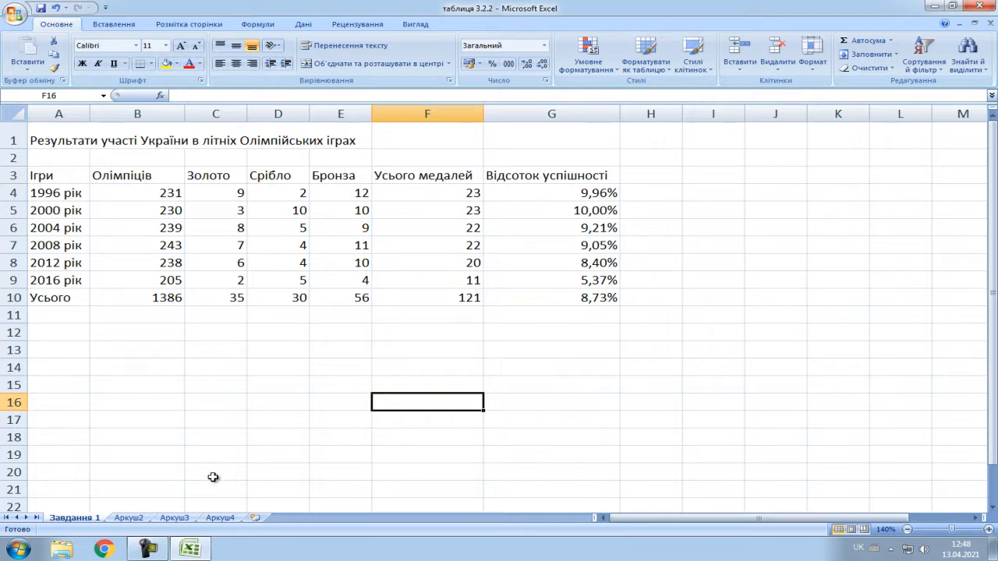
Step: Rename the sheet Аркуш2, which holds the bank deposit table, as Завдання 2
click(130, 518)
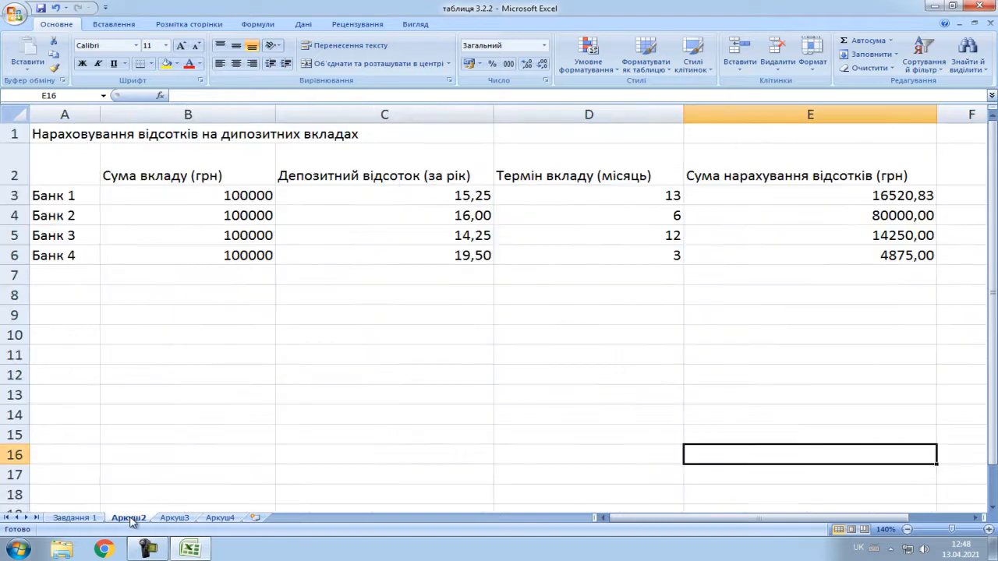
right_click(130, 518)
click(196, 411)
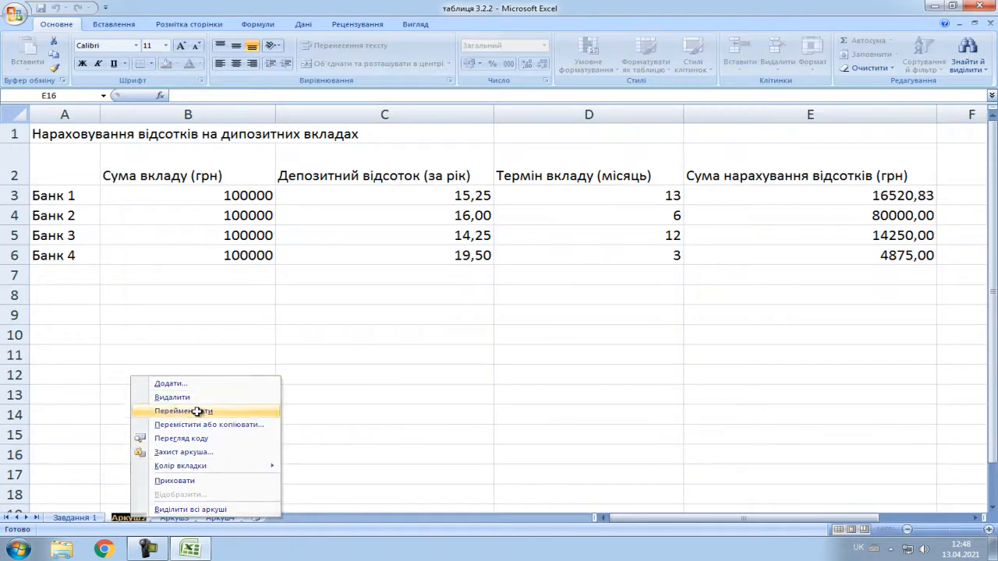
text(Завда)
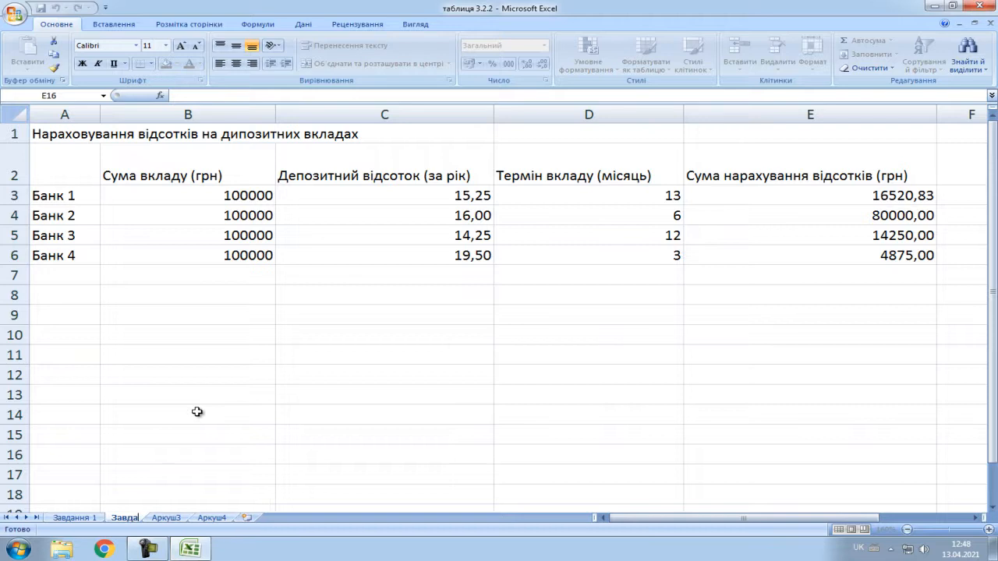
text(ння 2)
key(Return)
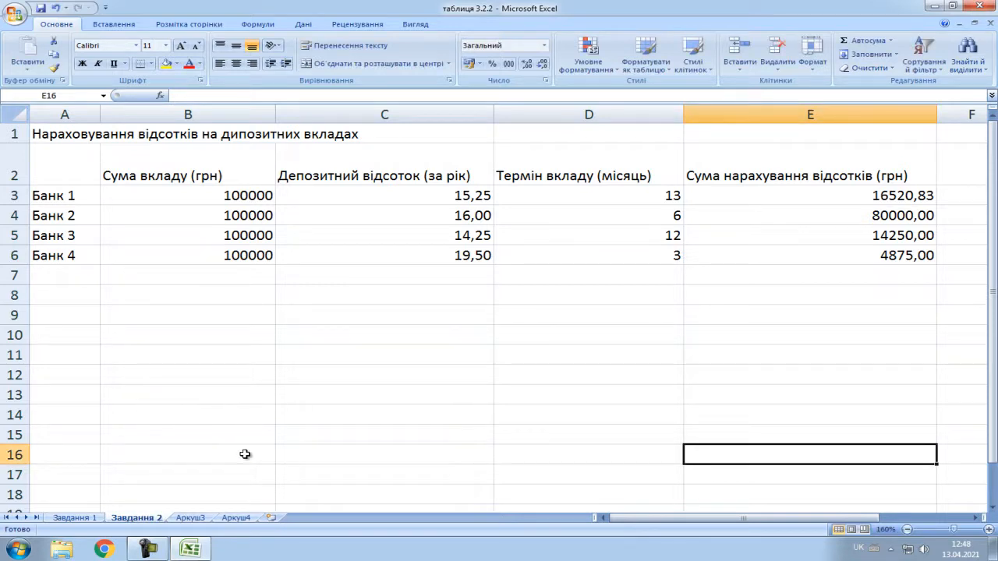
Step: Move the blank sheet Аркуш4 to the front of the workbook and return it to the end
click(238, 518)
drag(239, 523, 56, 522)
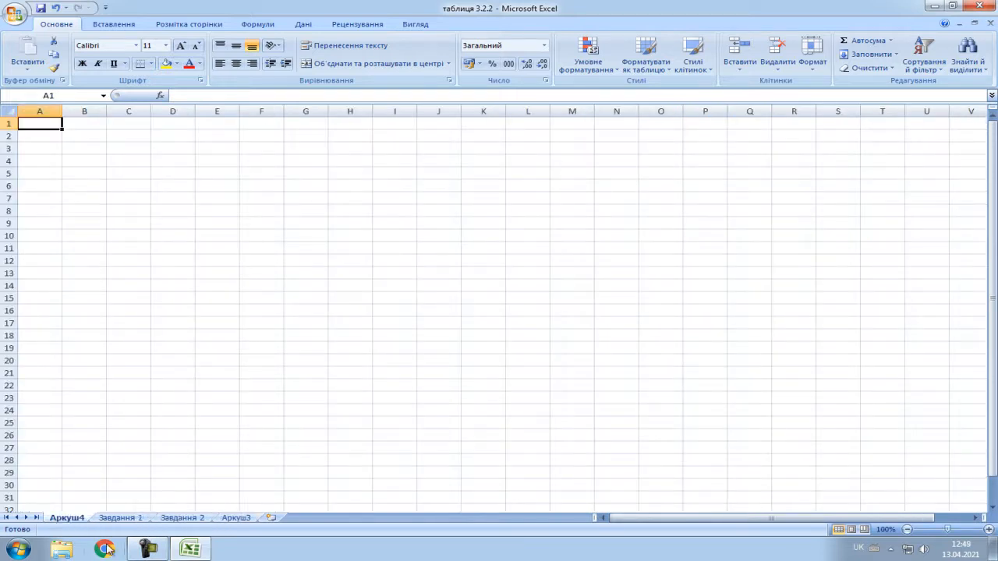
right_click(72, 521)
mouse_move(104, 466)
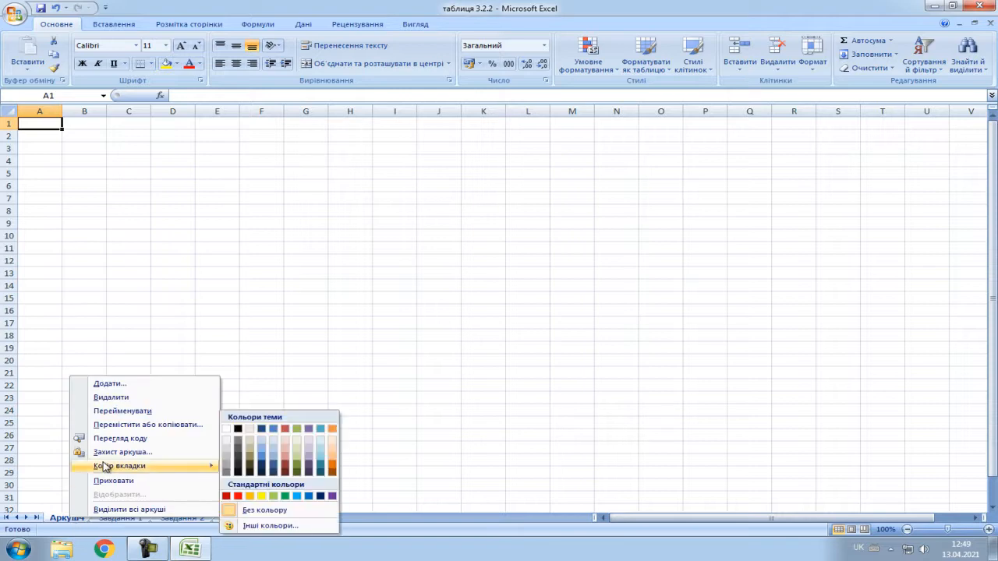
click(137, 425)
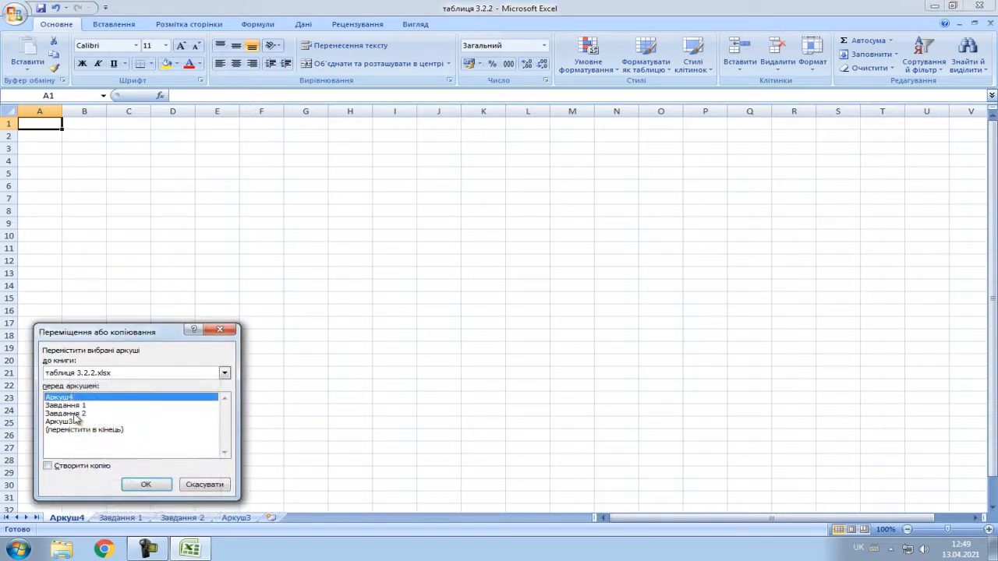
click(70, 431)
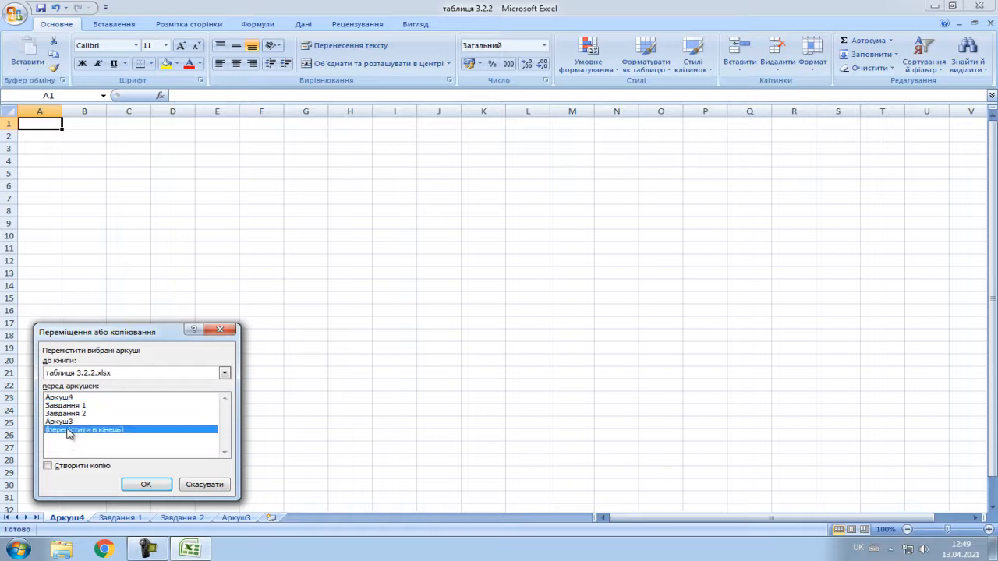
click(146, 484)
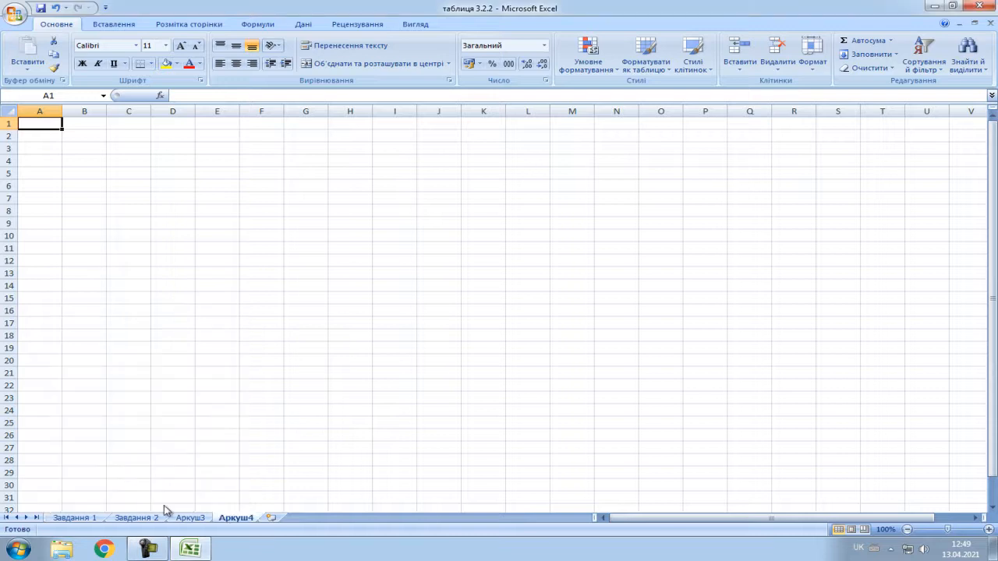
right_click(231, 521)
click(263, 425)
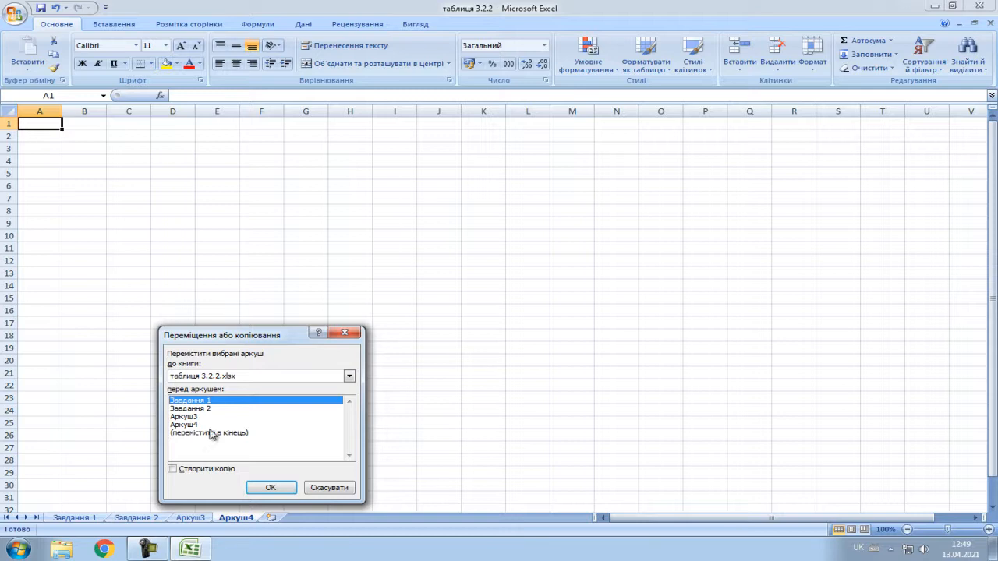
drag(189, 428, 194, 401)
click(191, 425)
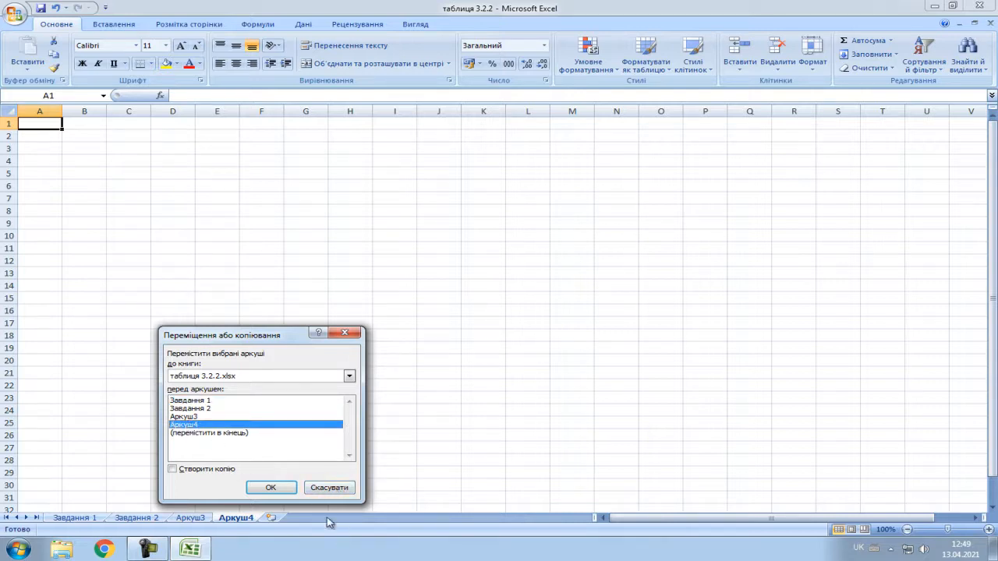
click(323, 487)
right_click(241, 518)
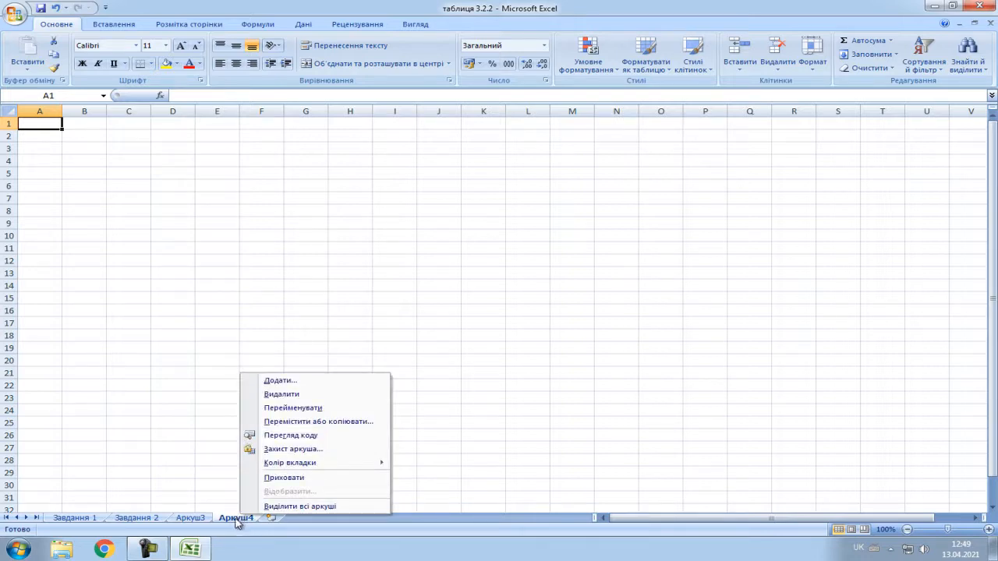
click(238, 521)
Step: Move the meal-plan sheet Аркуш3 to the front of the workbook and delete it with its data
drag(225, 520, 59, 517)
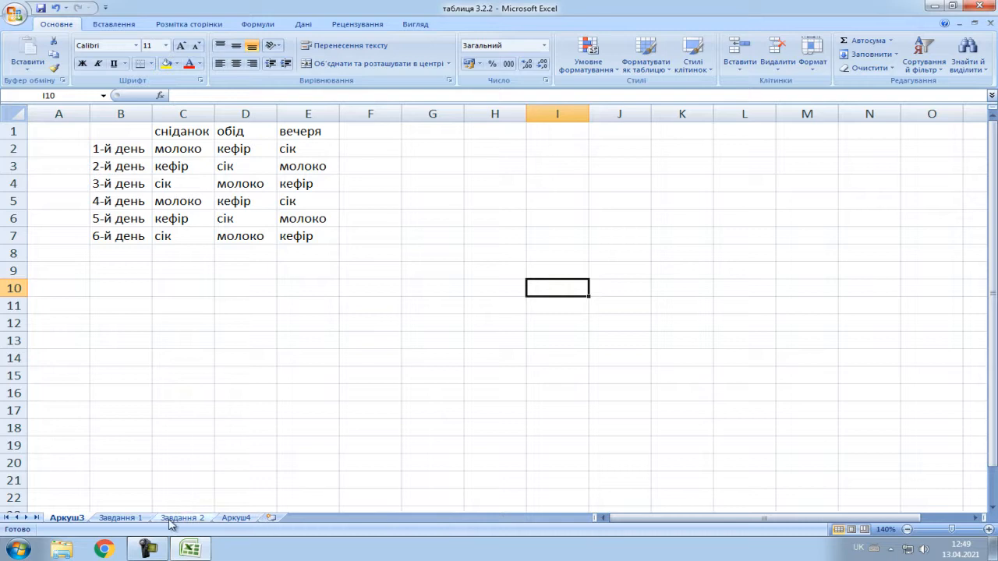
right_click(68, 518)
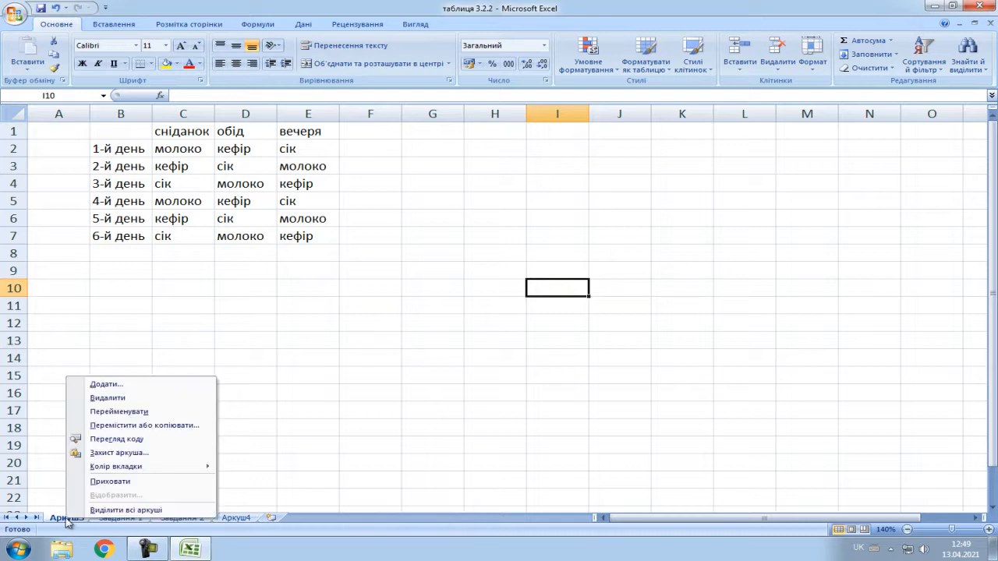
click(123, 398)
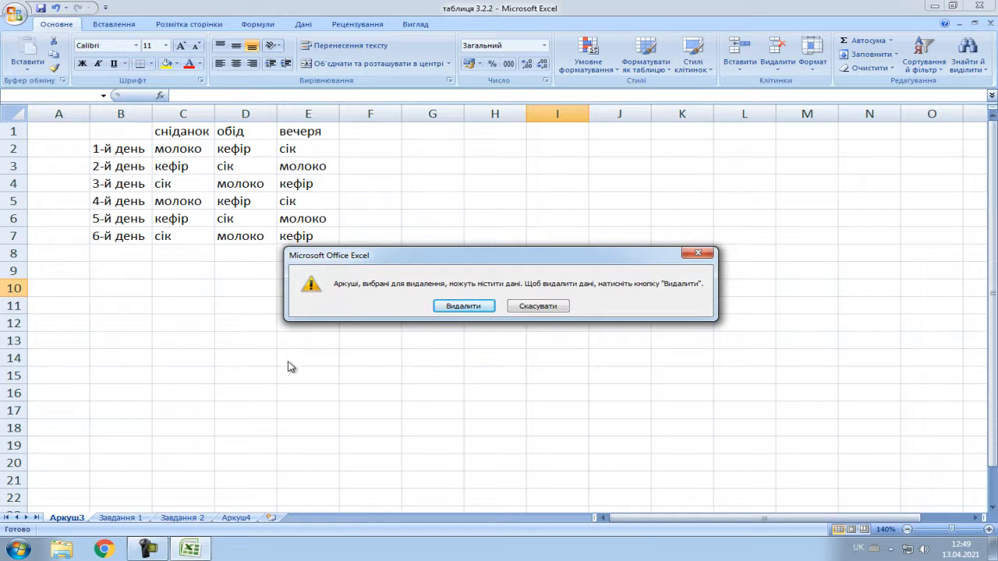
click(461, 306)
Step: Create a copy of the sheet Завдання 2 and place it before Завдання 1
right_click(136, 518)
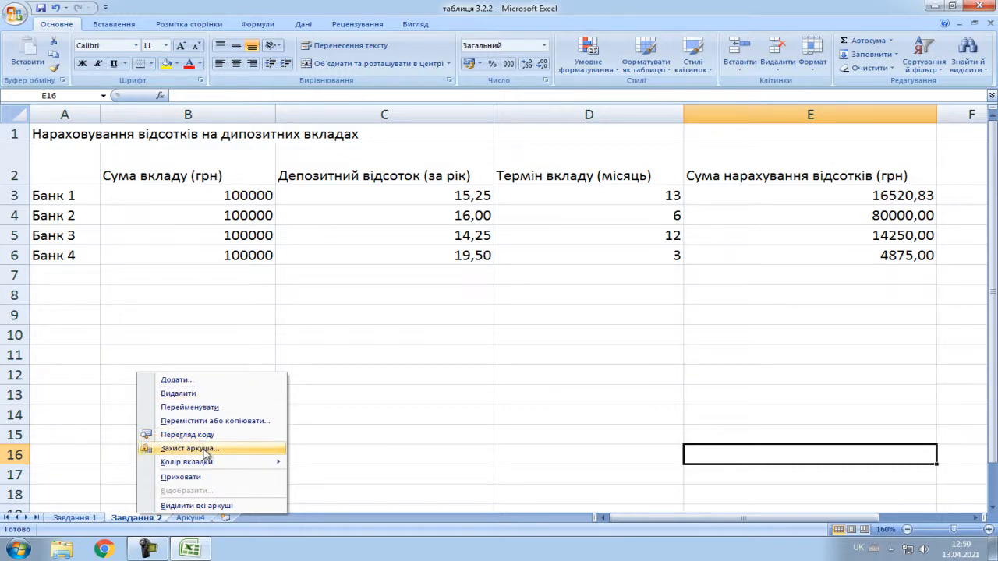
click(212, 421)
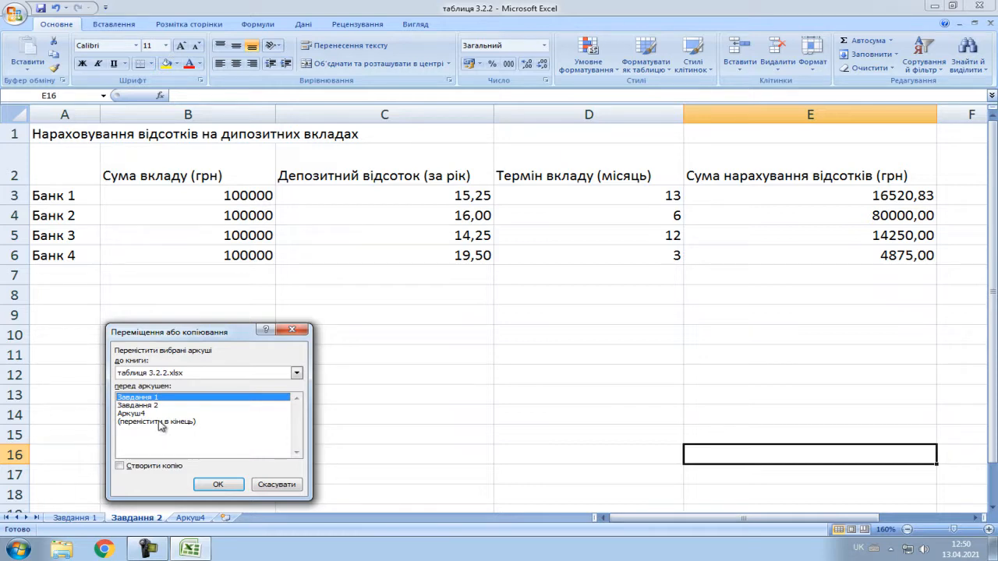
click(120, 466)
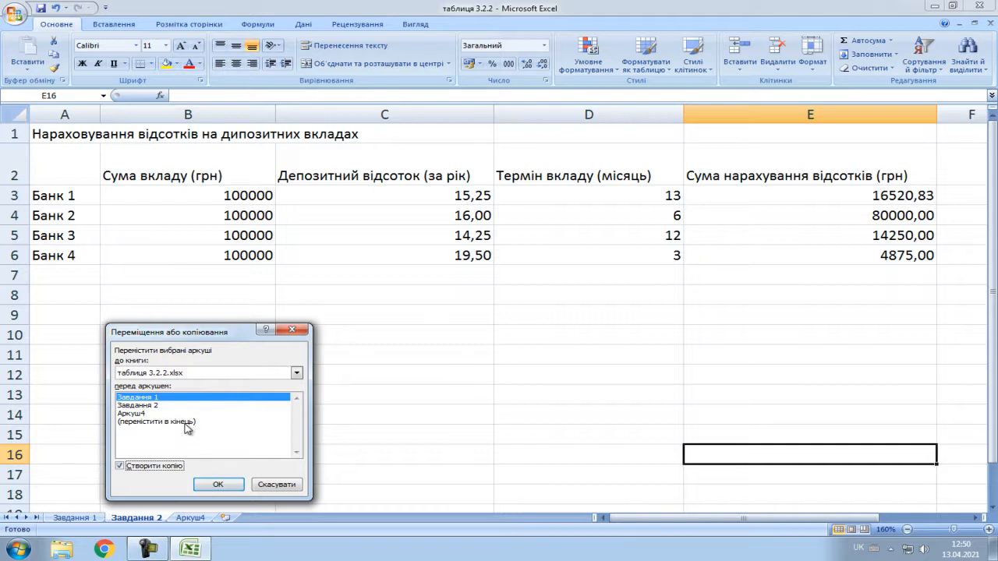
click(218, 484)
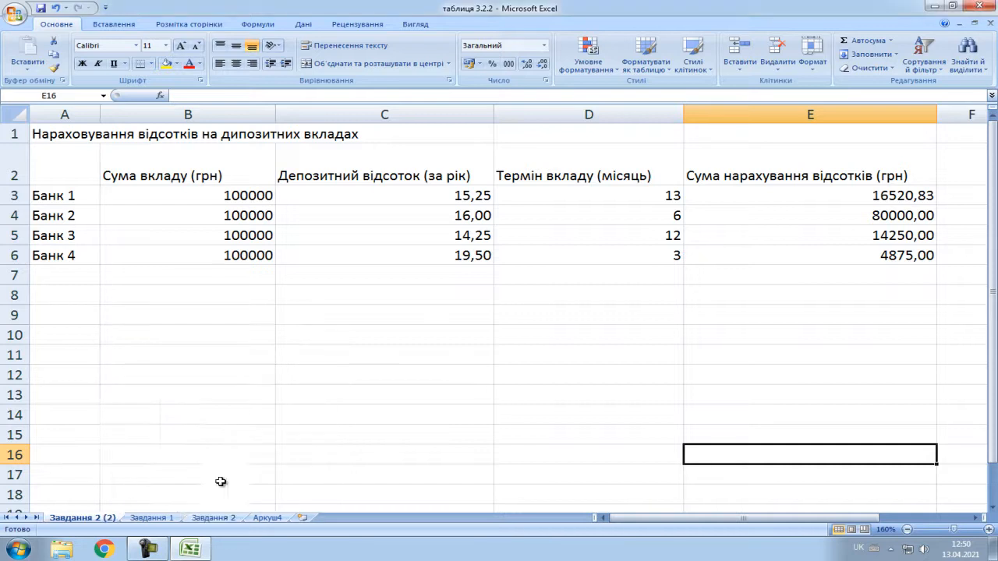
Step: Rename the copied sheet Завдання 2 (2) as Завдання 3
right_click(99, 521)
click(163, 410)
key(BackSpace)
key(BackSpace)
key(BackSpace)
key(BackSpace)
key(BackSpace)
key(BackSpace)
text(3)
key(Return)
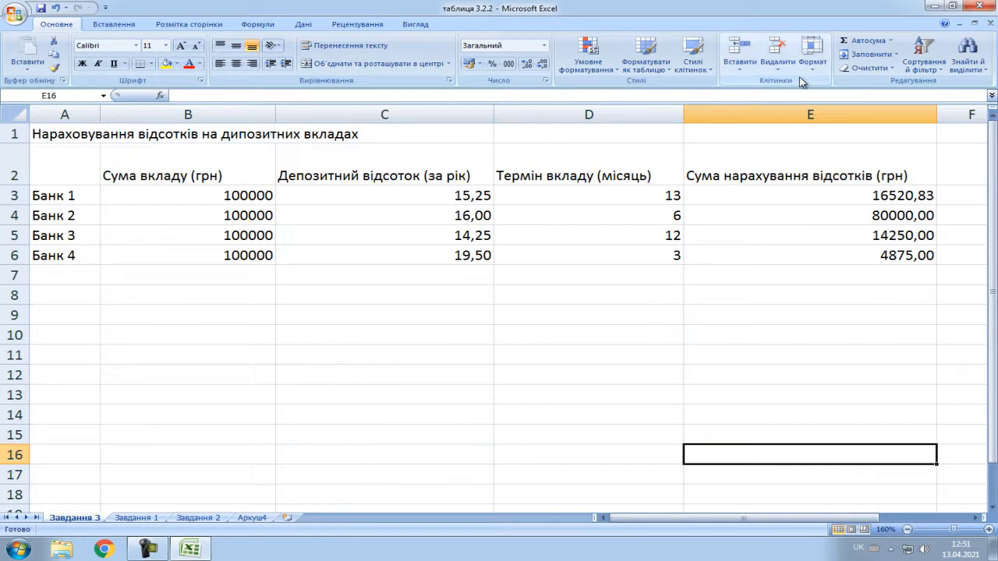
click(137, 518)
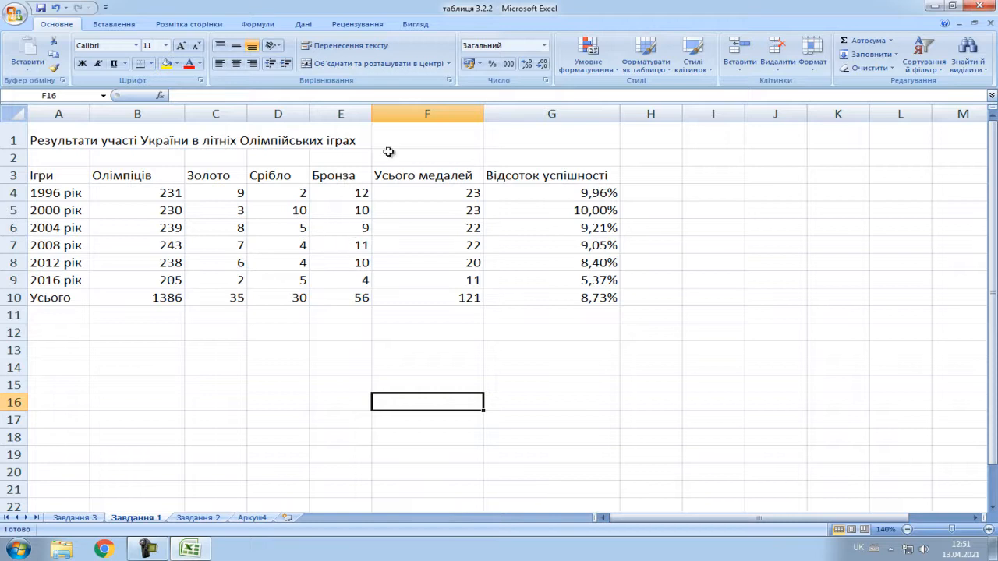
click(824, 77)
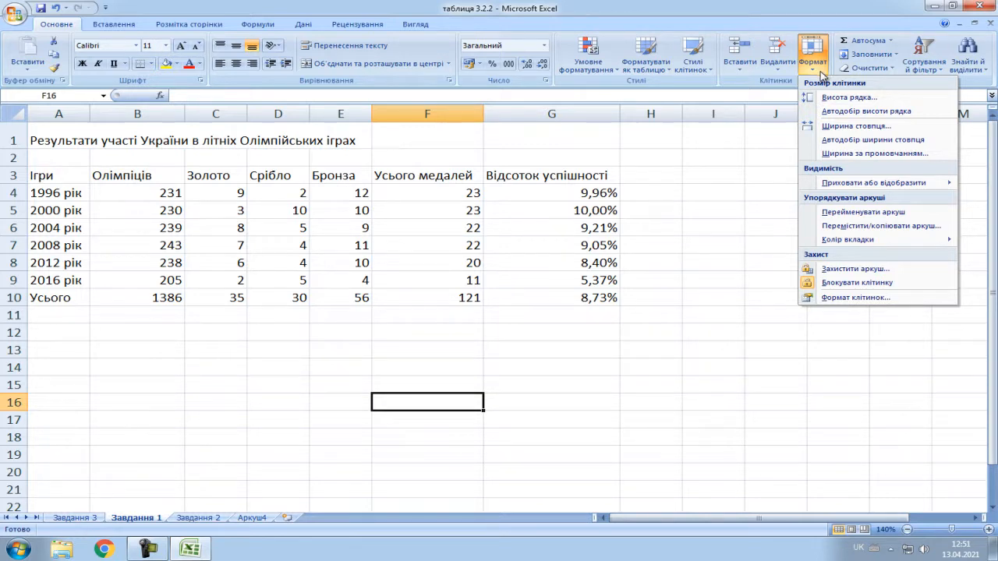
click(857, 213)
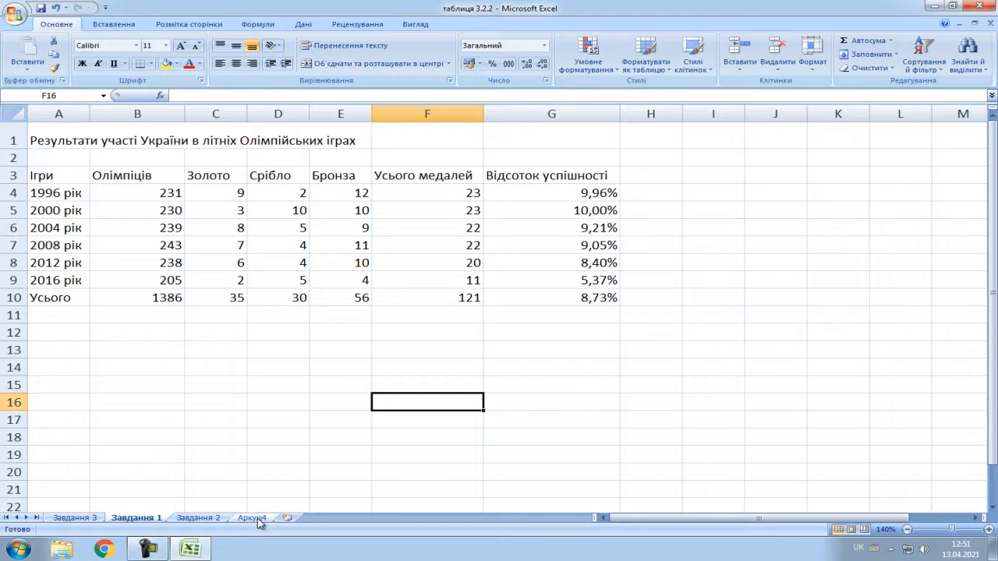
Step: Reorder the sheets as Аркуш4, Завдання 1, Завдання 2, Завдання 3
drag(261, 521, 69, 520)
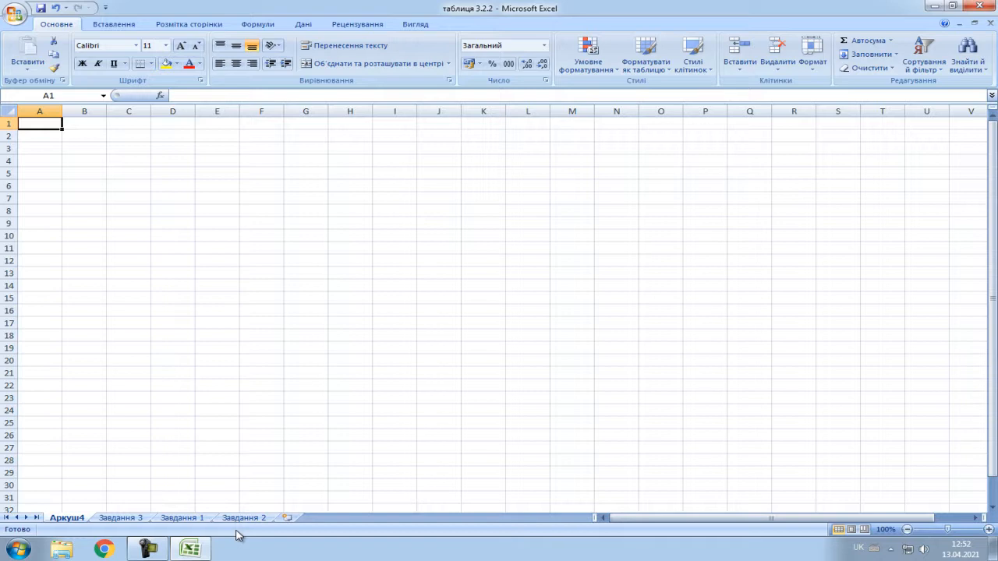
drag(246, 519, 93, 517)
drag(243, 517, 100, 518)
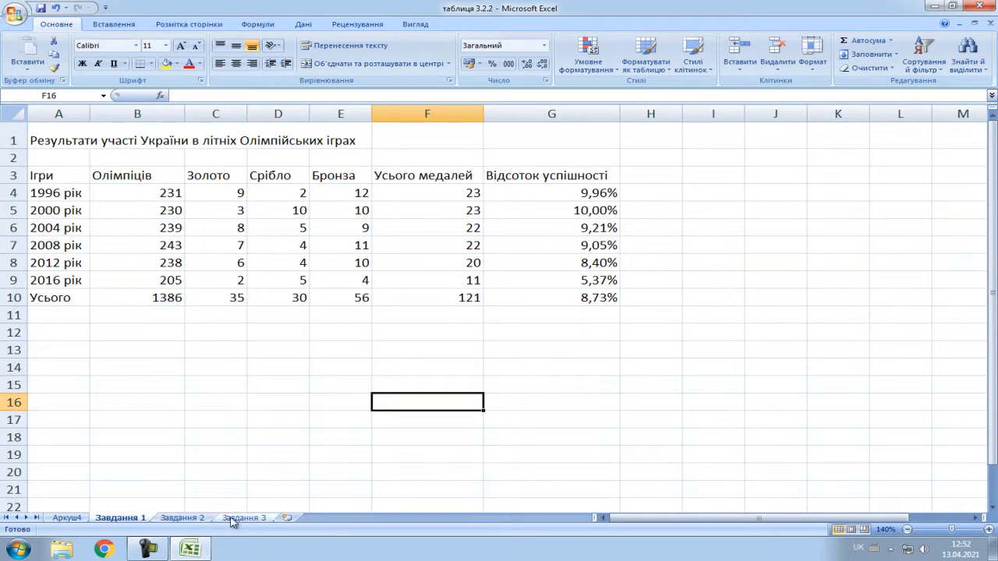
Step: Copy the sheets Завдання 1 and Завдання 2 together to the end of the workbook
ctrl+click(167, 518)
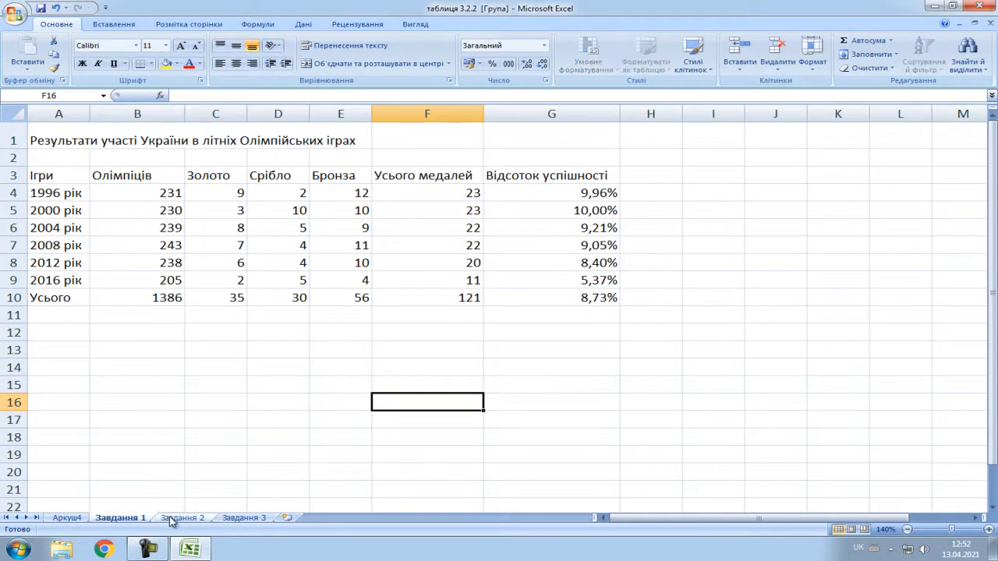
drag(187, 523, 377, 518)
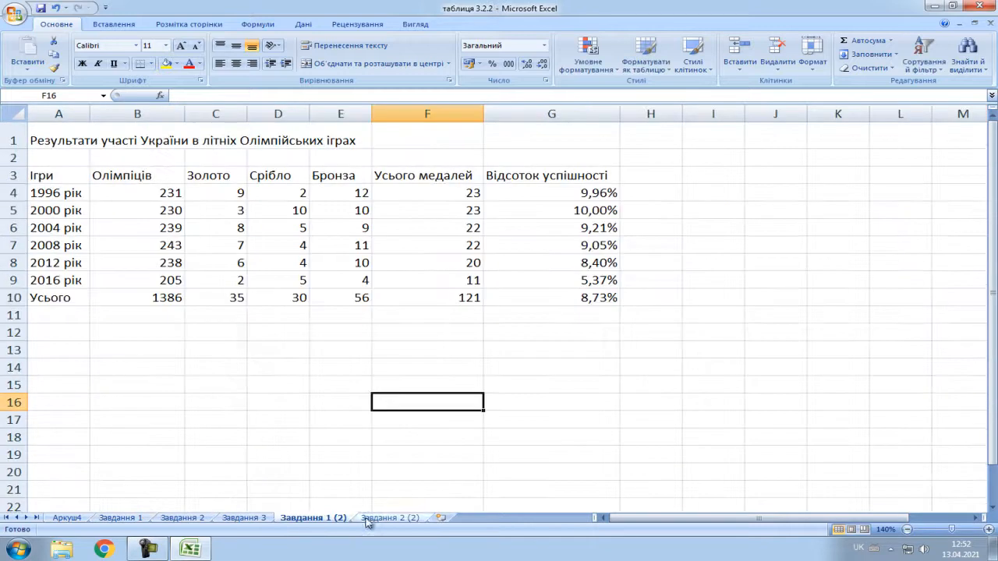